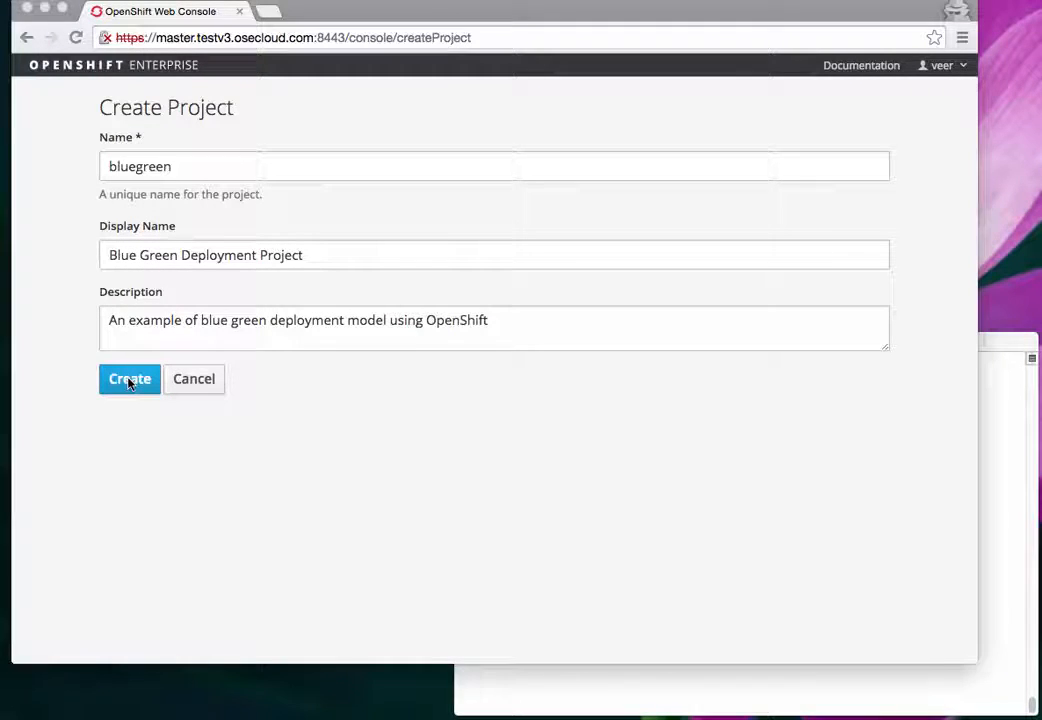
Create the project bluegreen with the display name Blue Green Deployment Project from the completed form
click(149, 343)
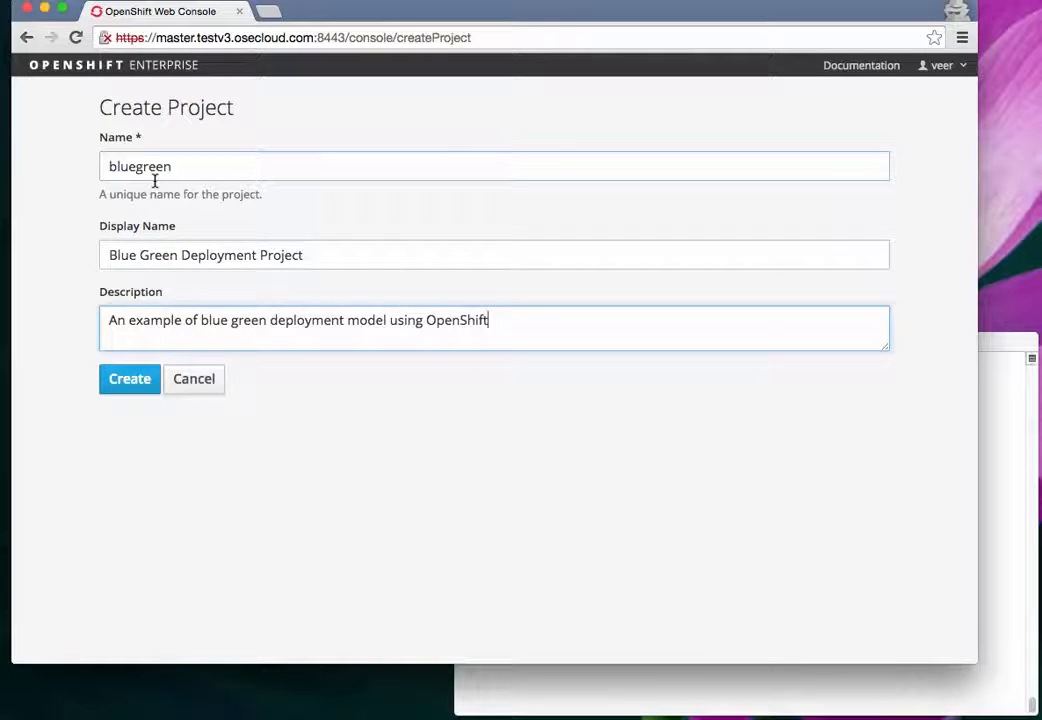
click(140, 383)
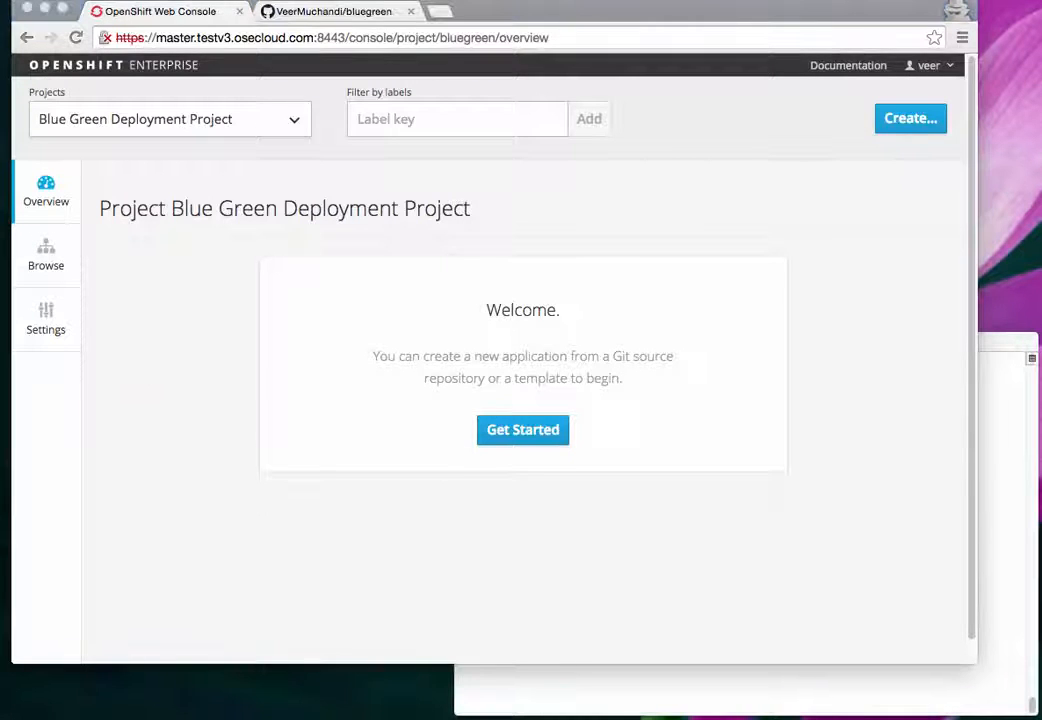
Switch to GitHub and open index.php from the bluegreen repository for editing
click(323, 18)
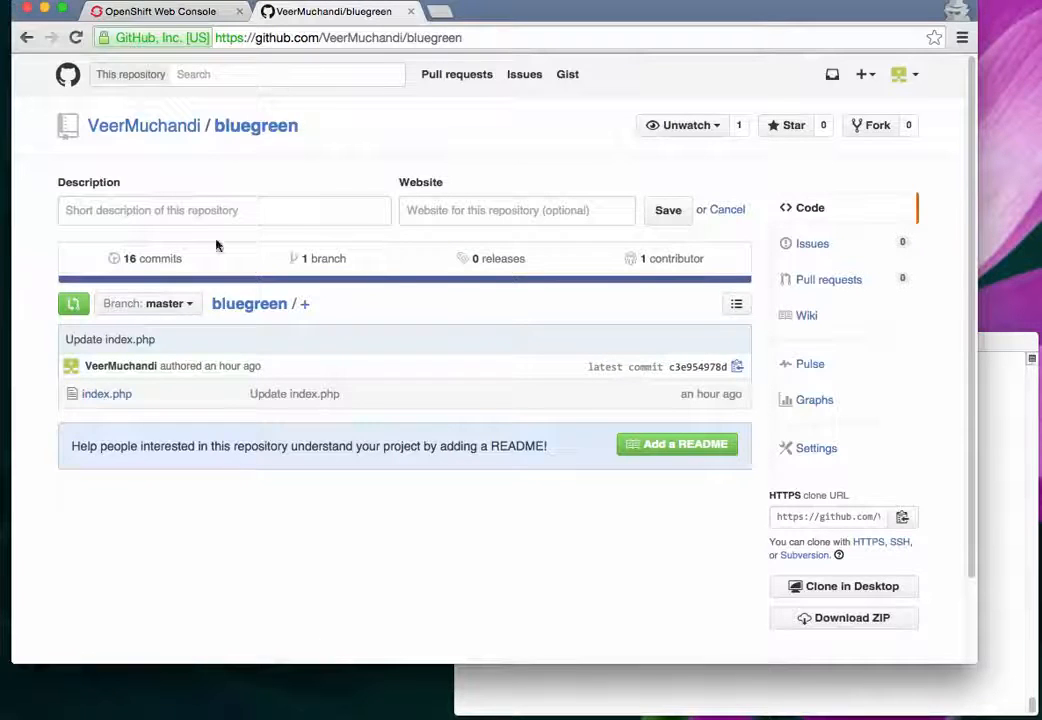
click(110, 394)
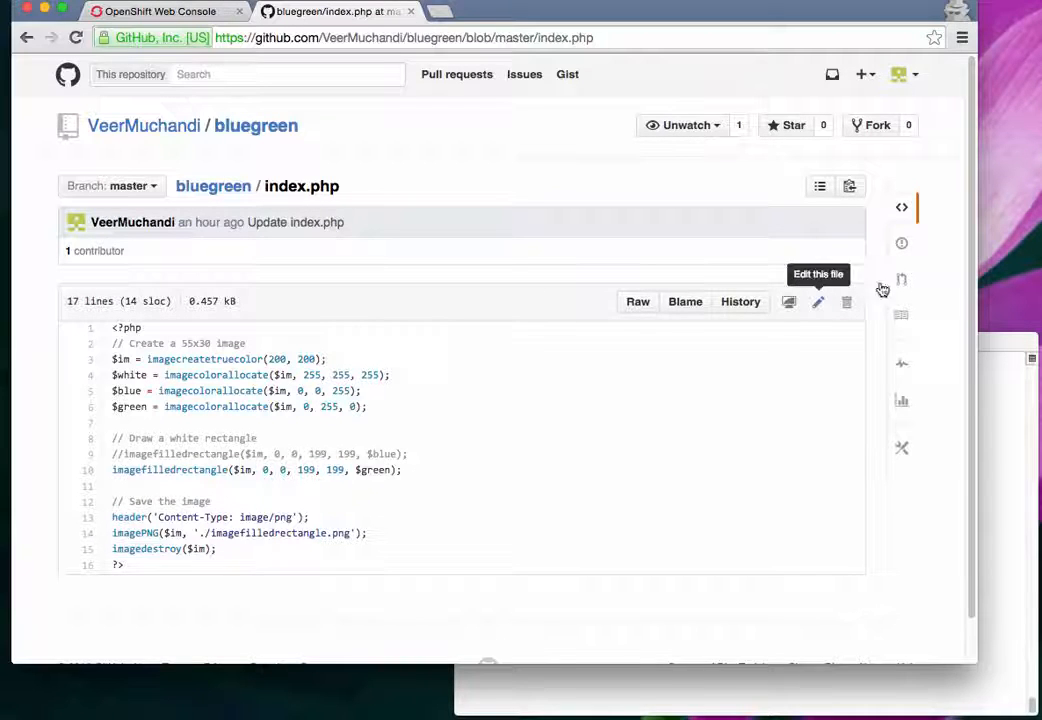
click(818, 303)
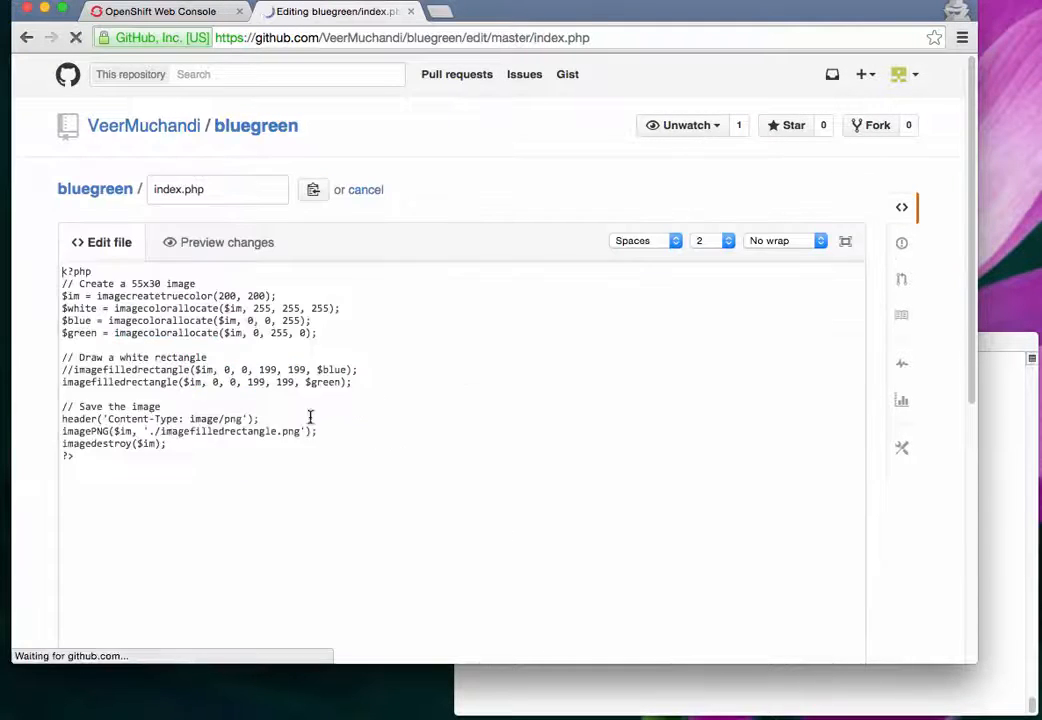
Uncomment the $blue imagefilledrectangle line in index.php, comment out the $green one with //, and commit the change
click(129, 395)
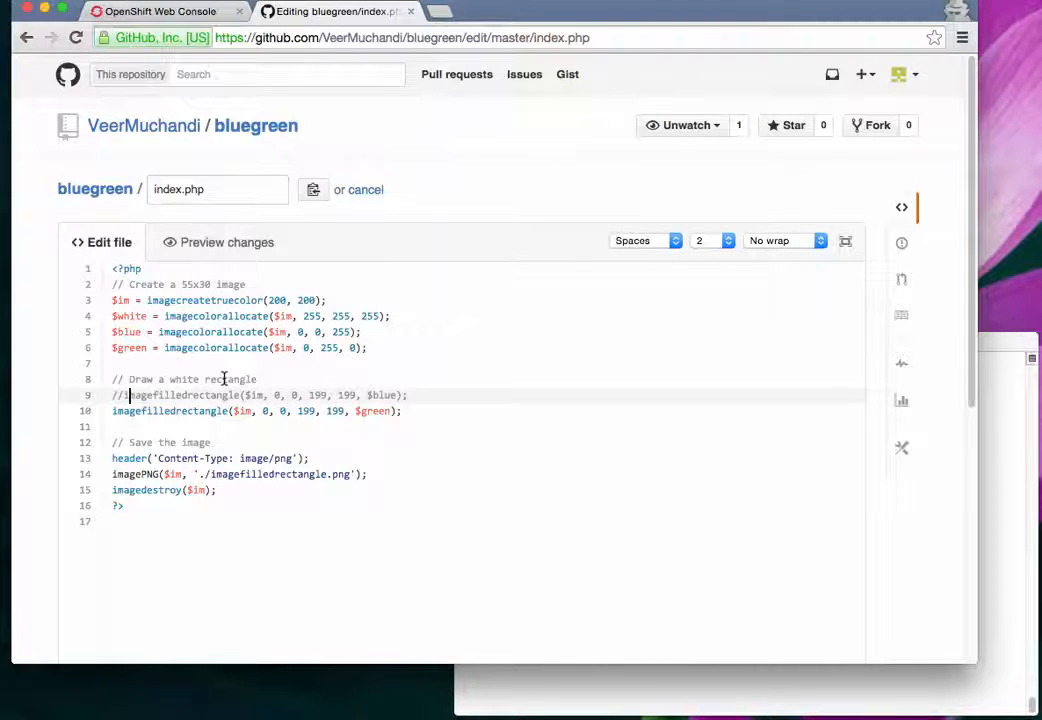
key(BackSpace)
key(BackSpace)
key(Down)
text(//)
drag(112, 395, 404, 398)
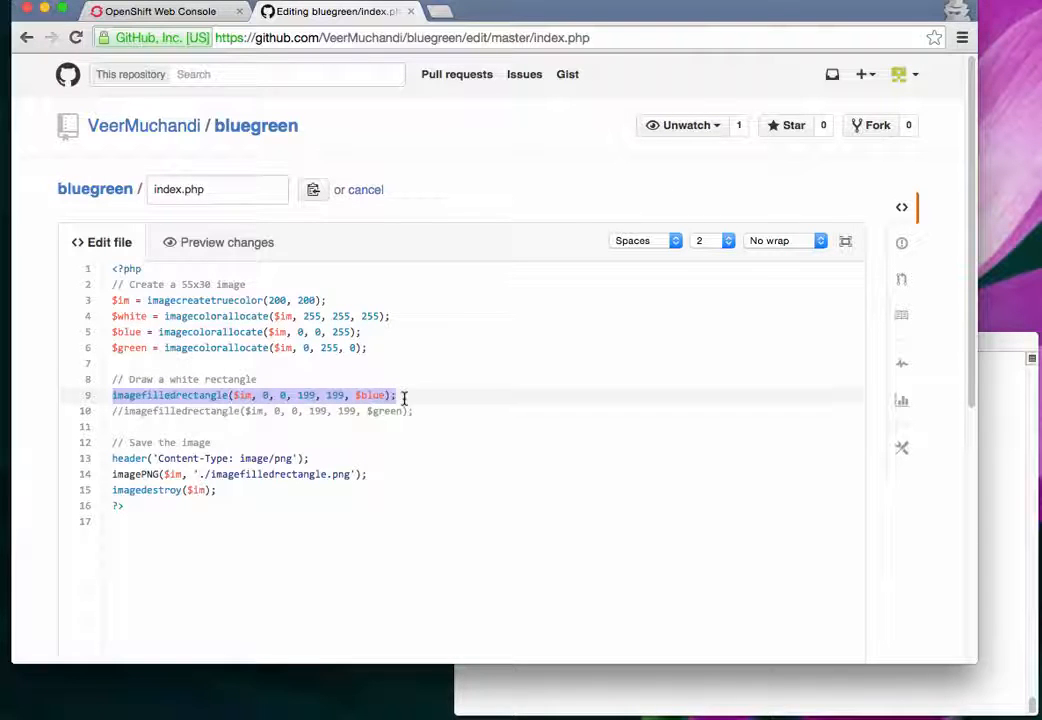
click(420, 398)
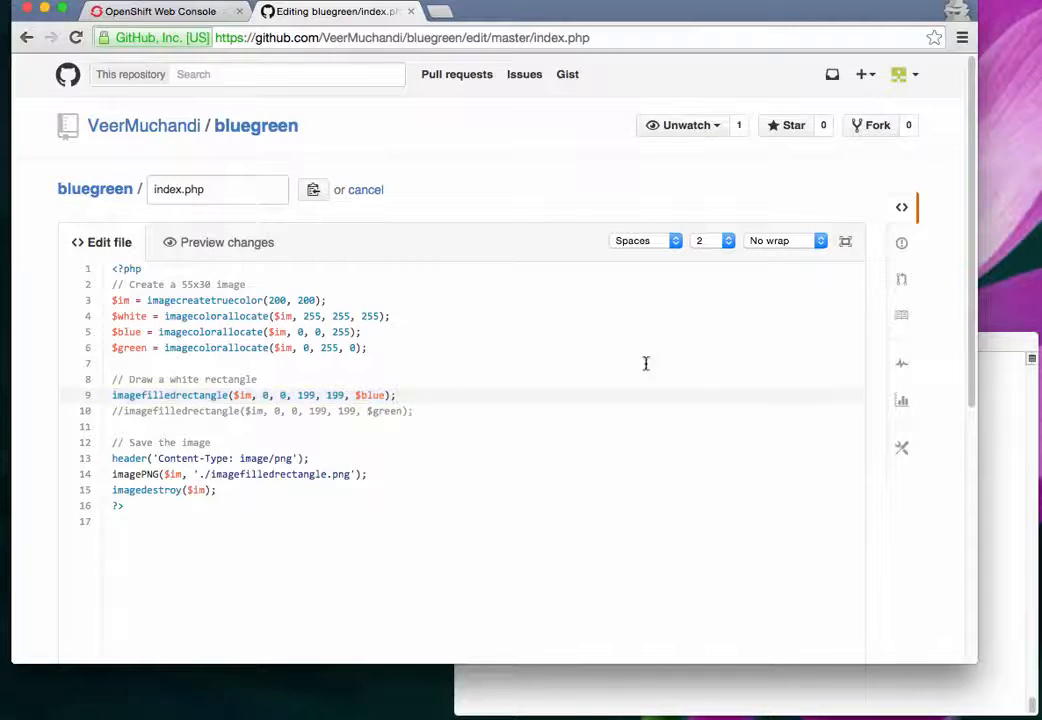
scroll(640, 331, down, 5)
click(179, 528)
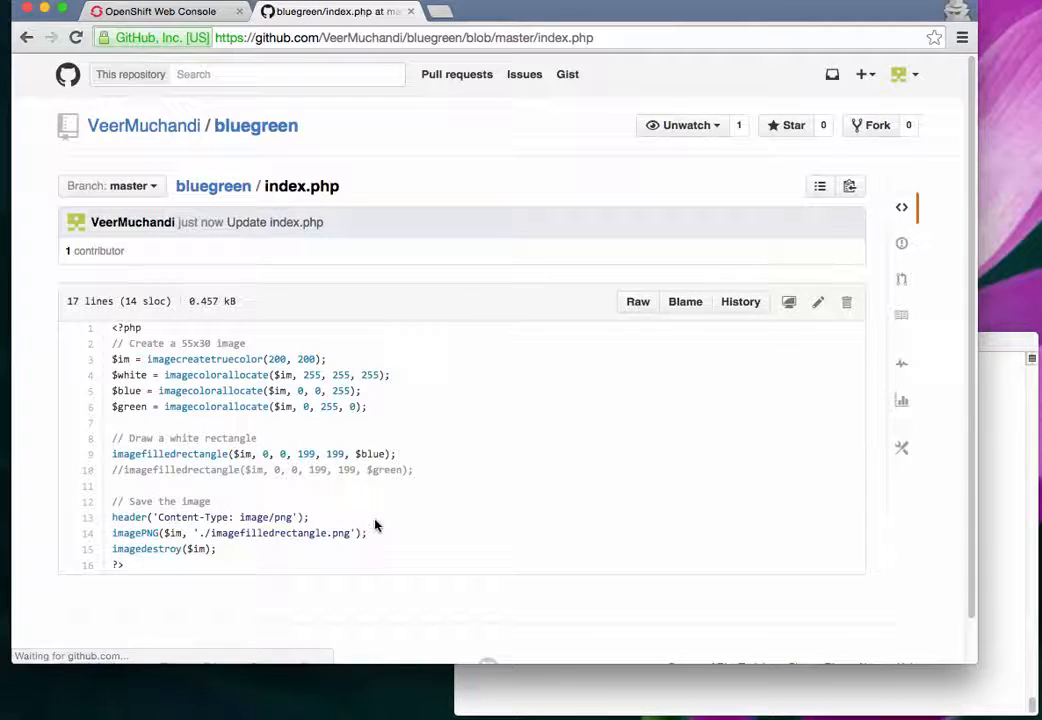
Open the application creation page of the OpenShift project and copy the bluegreen repository's HTTPS clone URL from GitHub
click(172, 13)
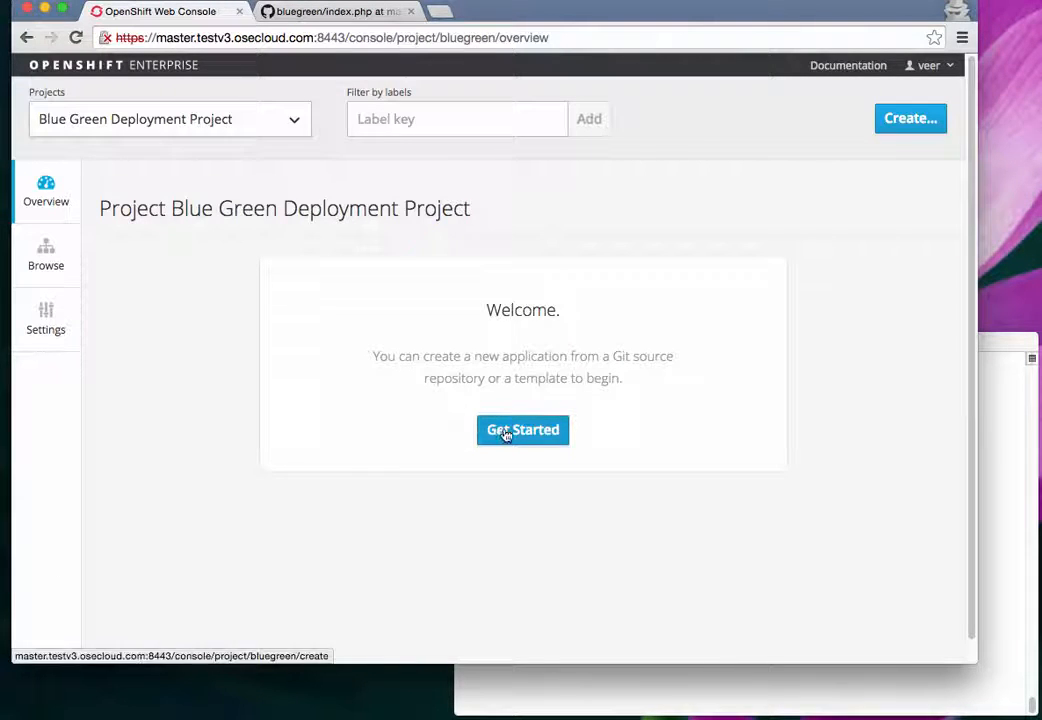
click(523, 430)
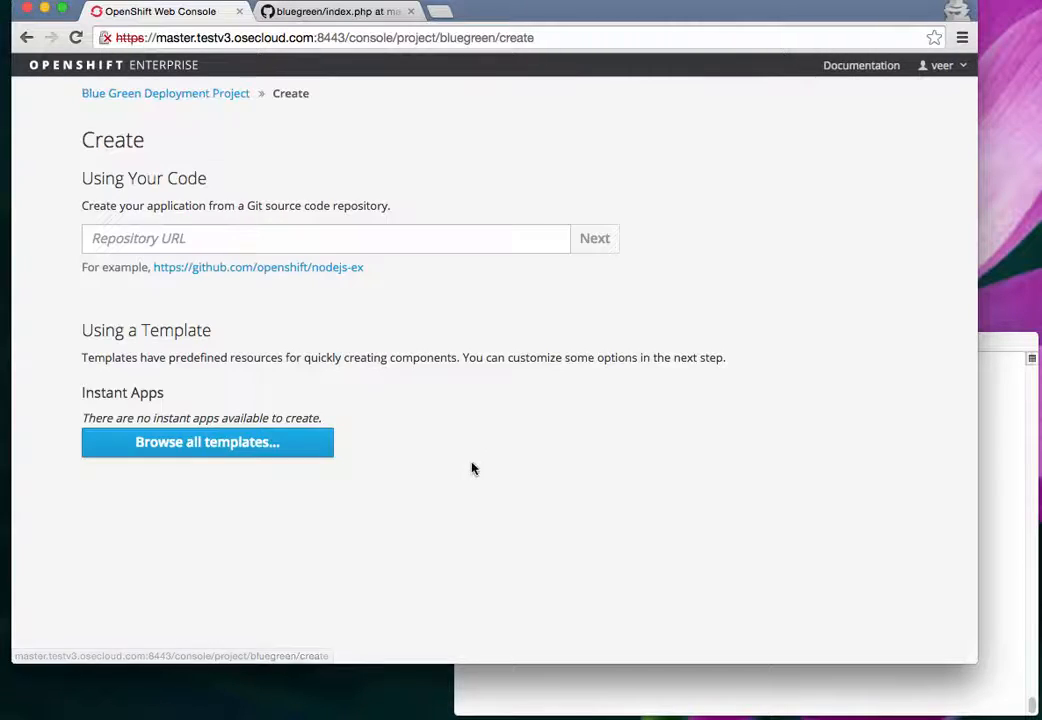
click(319, 12)
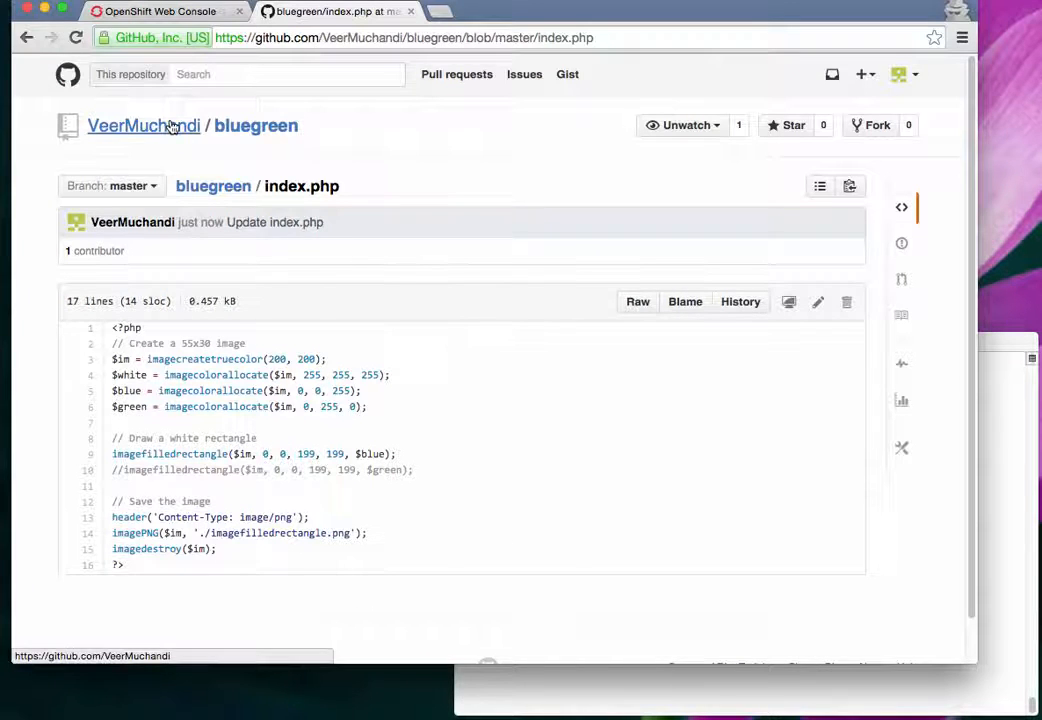
click(258, 125)
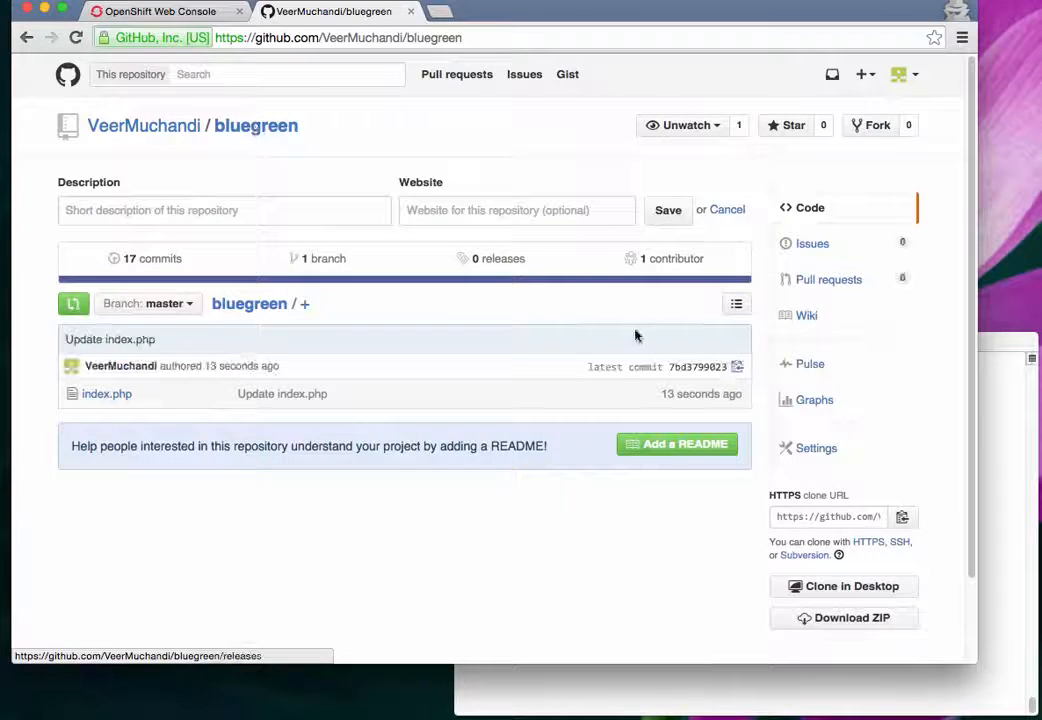
right_click(814, 516)
key(super+c)
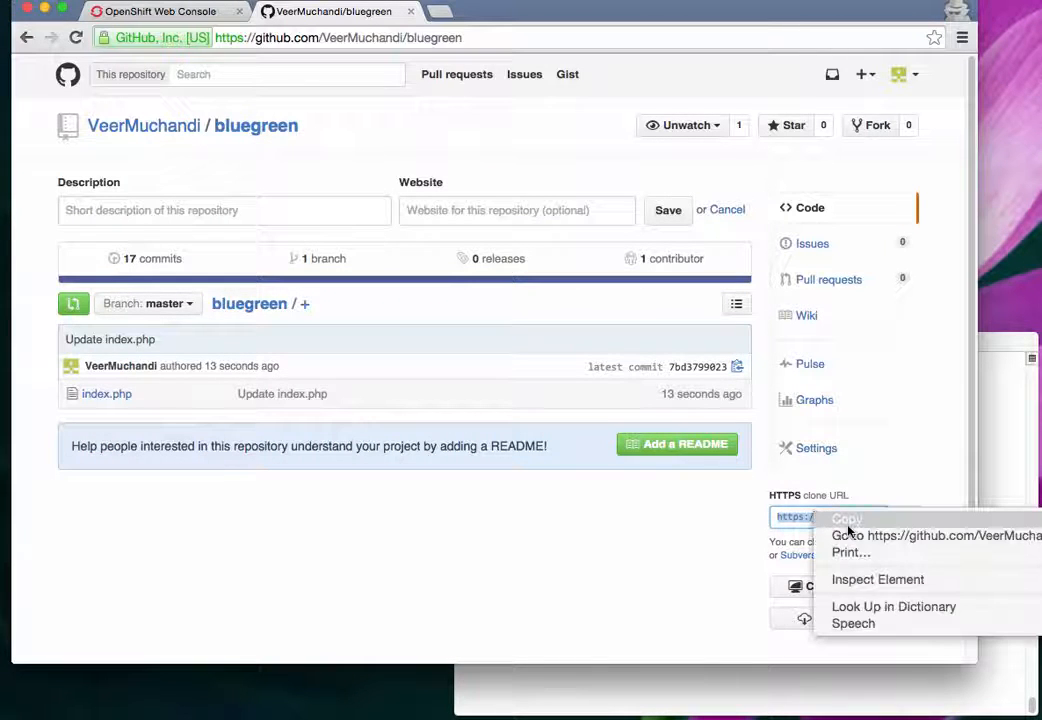
key(Escape)
Enter the copied repository URL as the application source in OpenShift and select the php:5.5 builder image
click(158, 11)
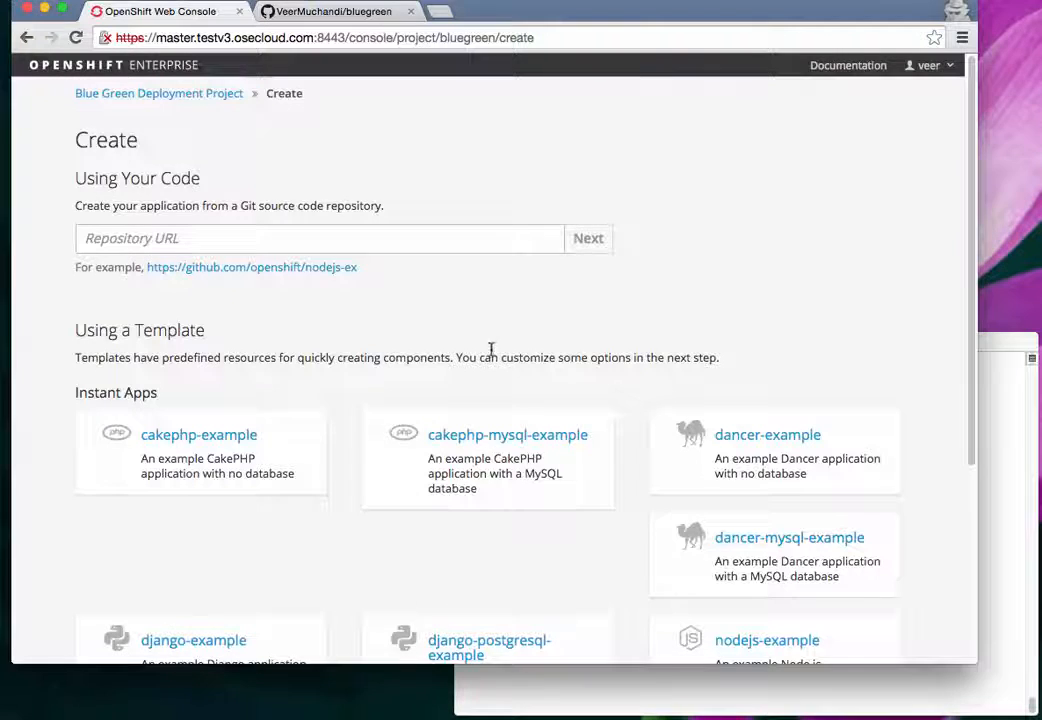
click(187, 240)
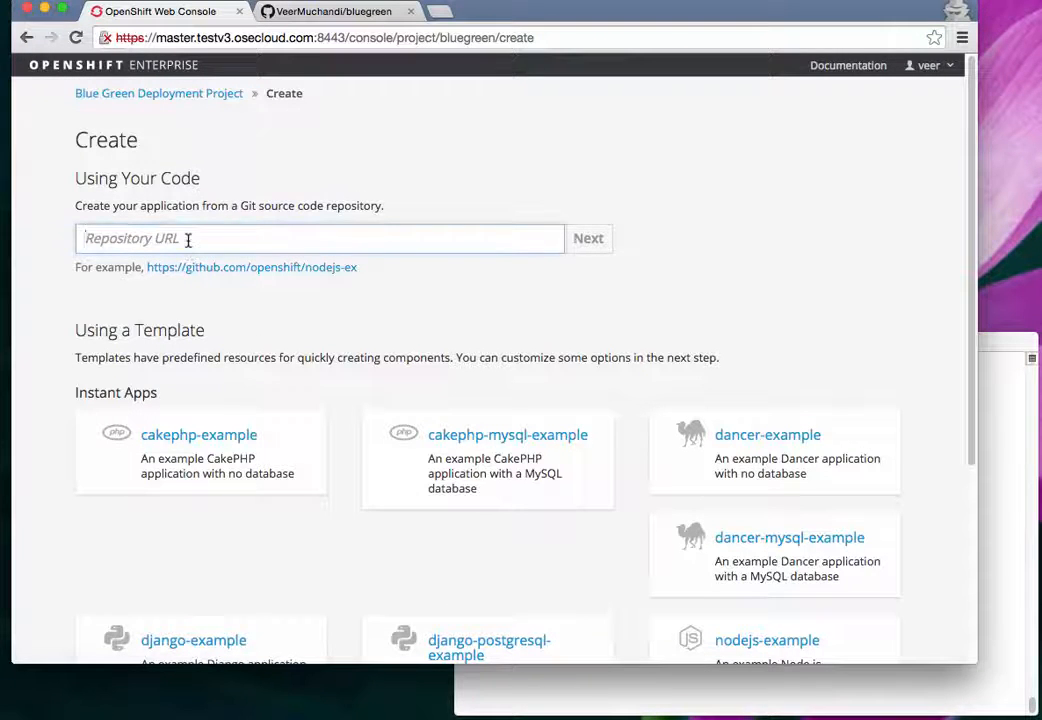
key(super+v)
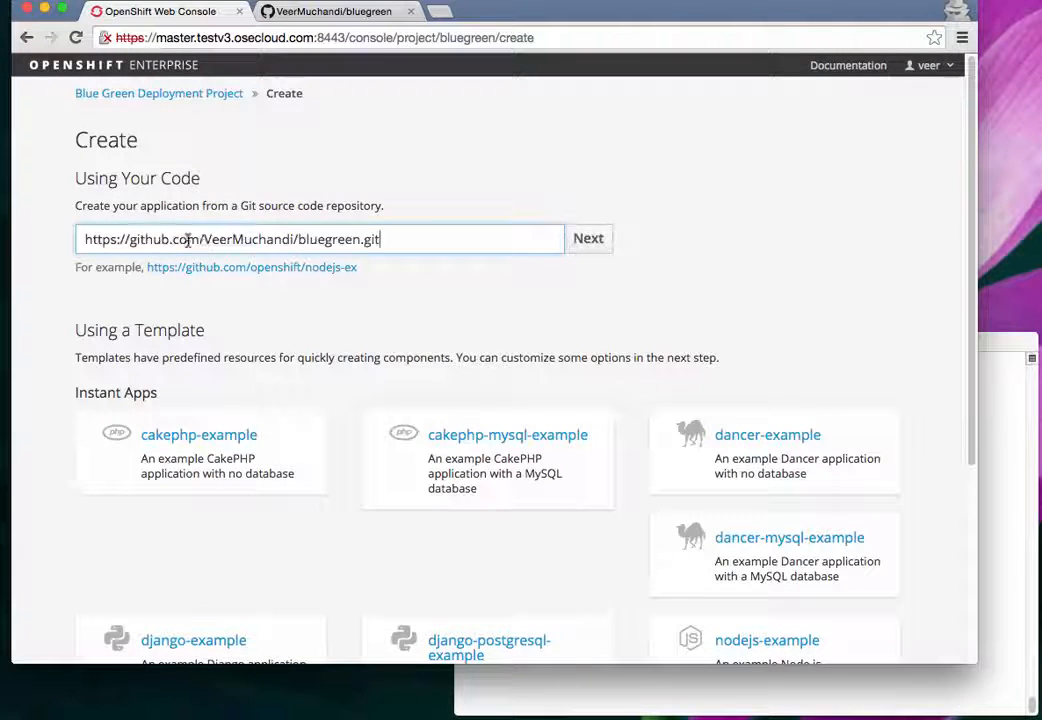
click(590, 242)
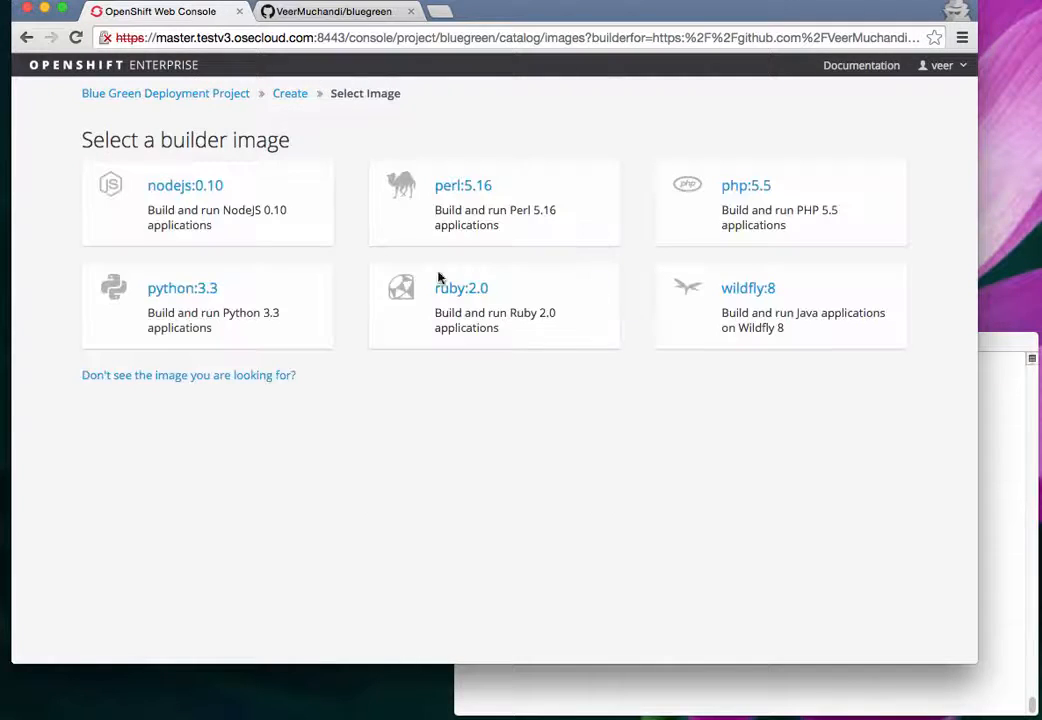
click(742, 195)
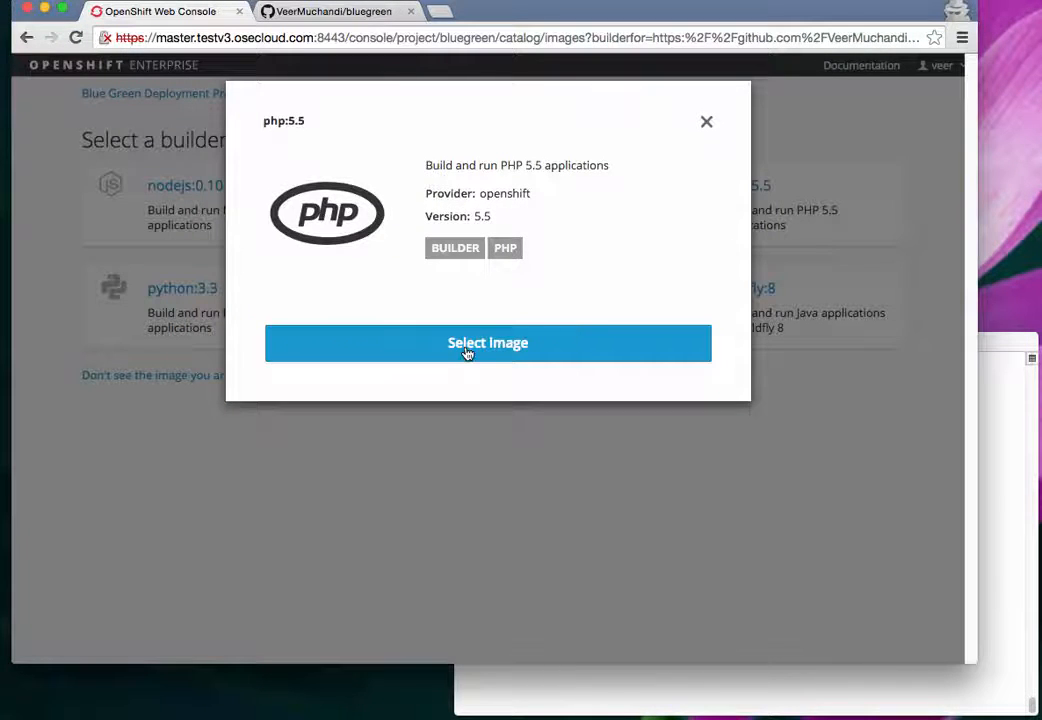
click(466, 350)
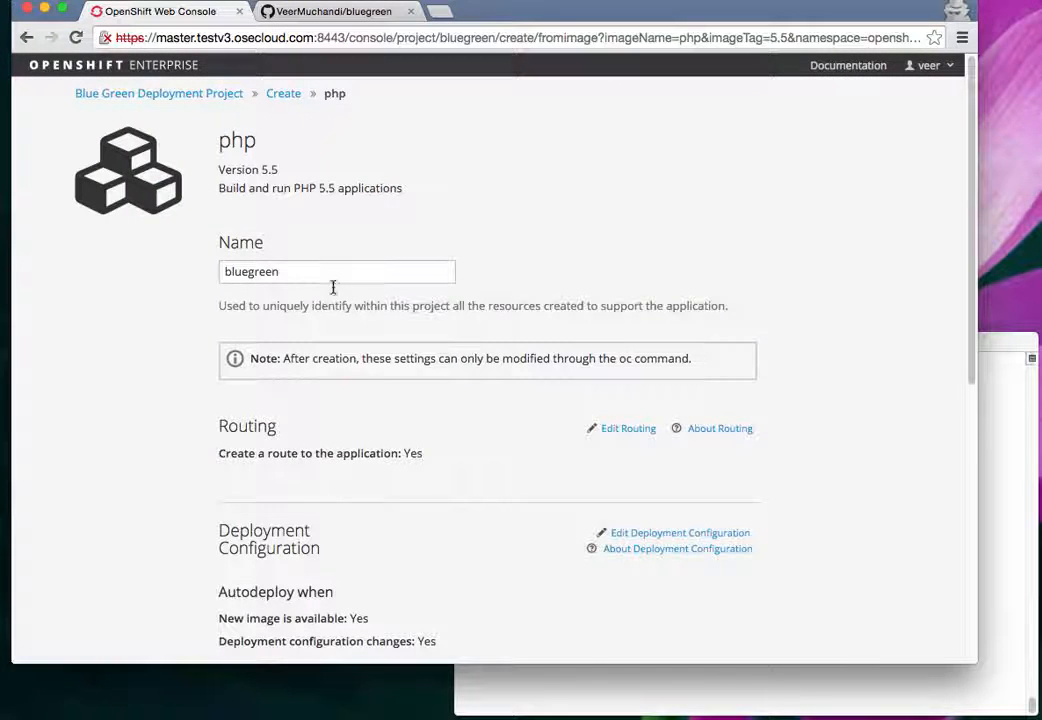
Name the application blue and turn off creating a route to the application
drag(302, 277, 214, 274)
text(blue)
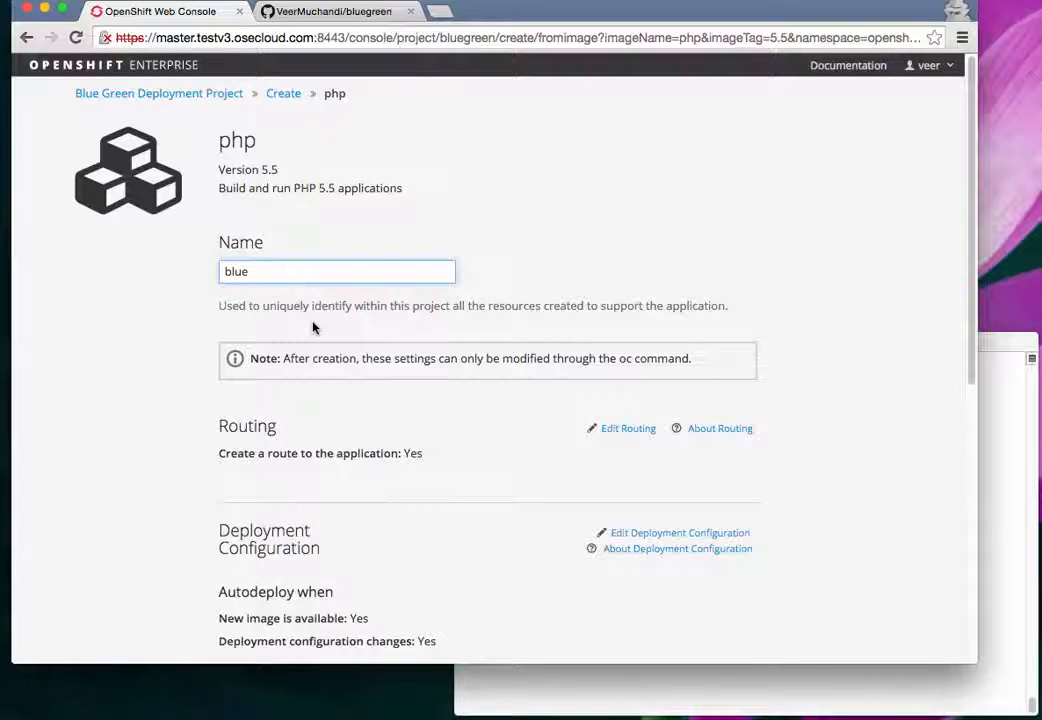
scroll(521, 488, down, 3)
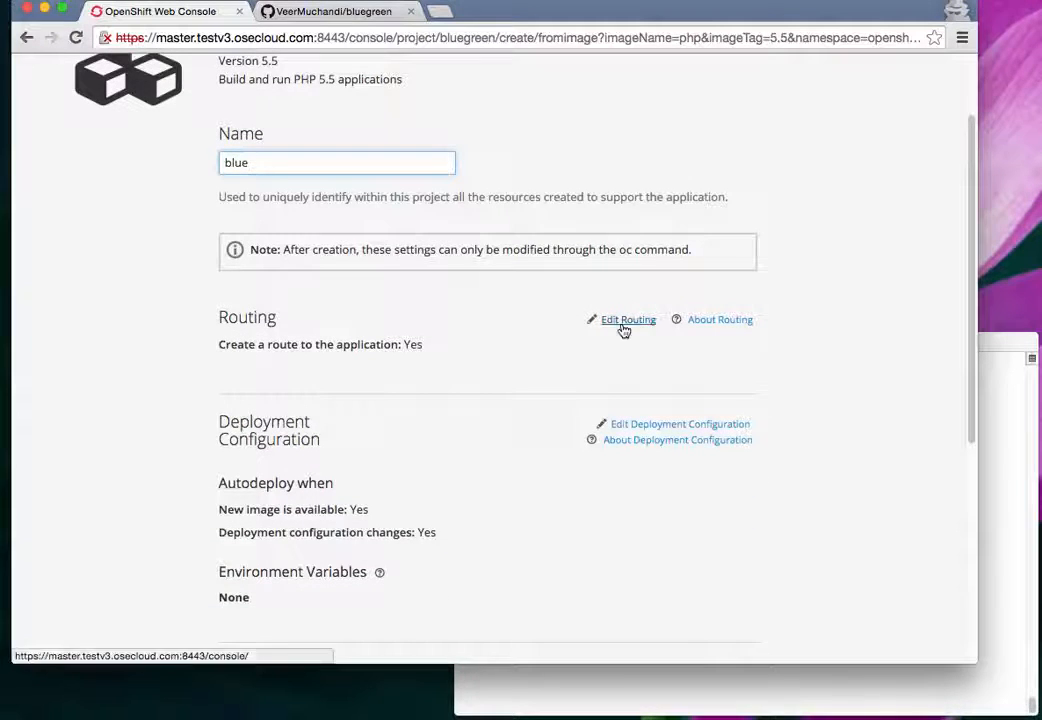
click(624, 320)
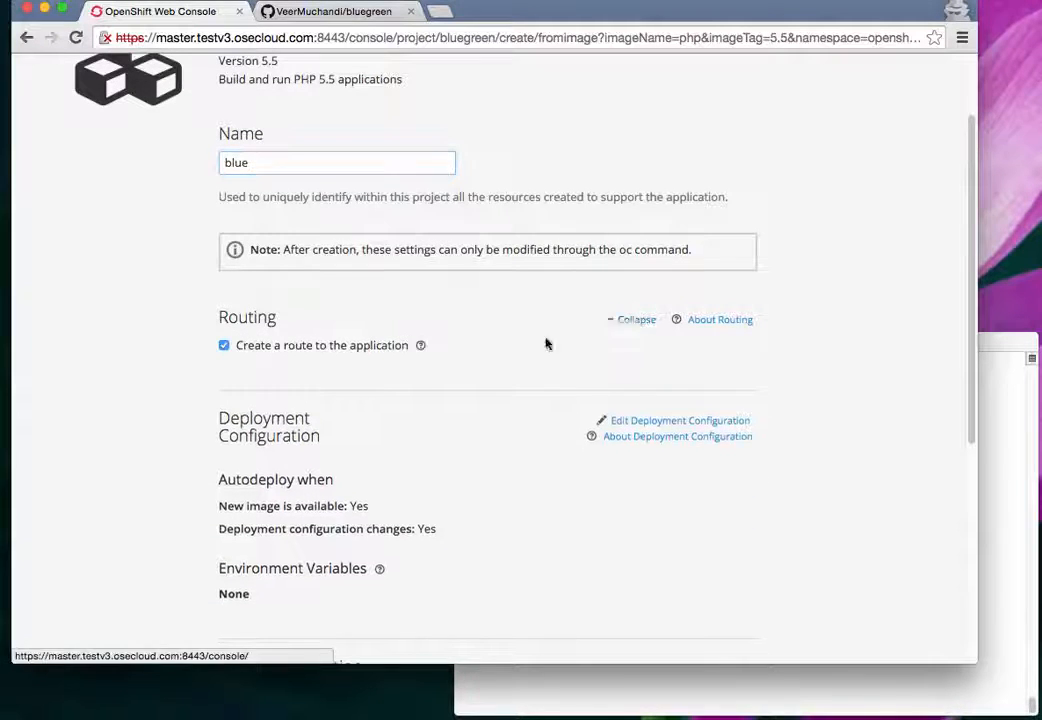
click(223, 346)
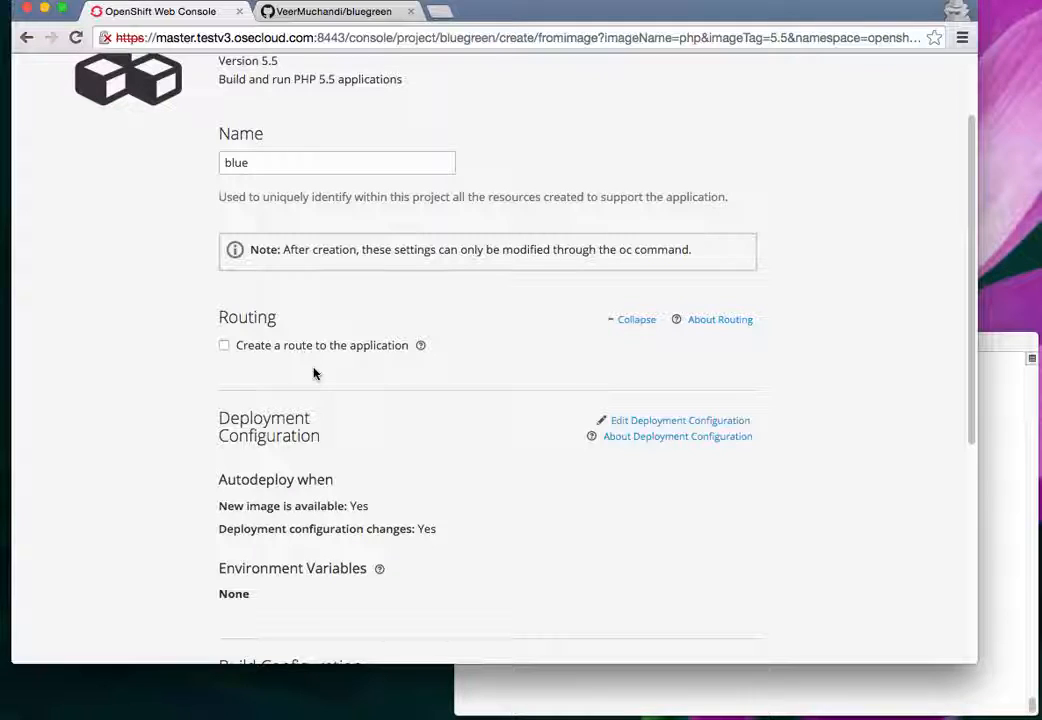
Create the blue application, keeping the default deployment, build, scaling and label settings
scroll(320, 381, down, 5)
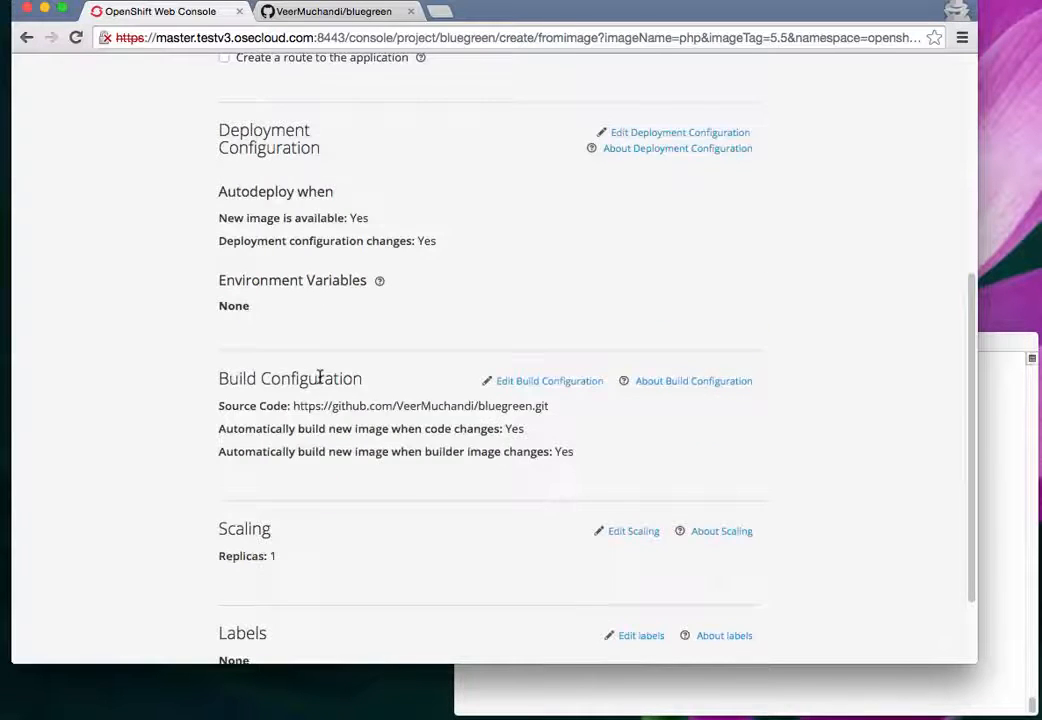
scroll(320, 378, down, 2)
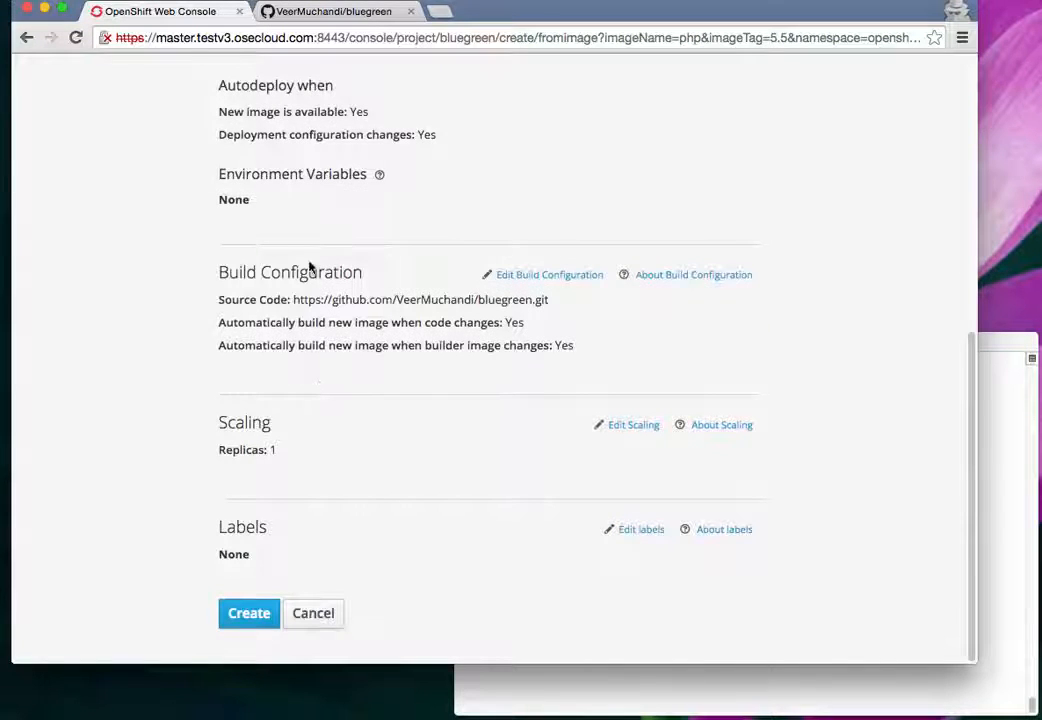
click(247, 614)
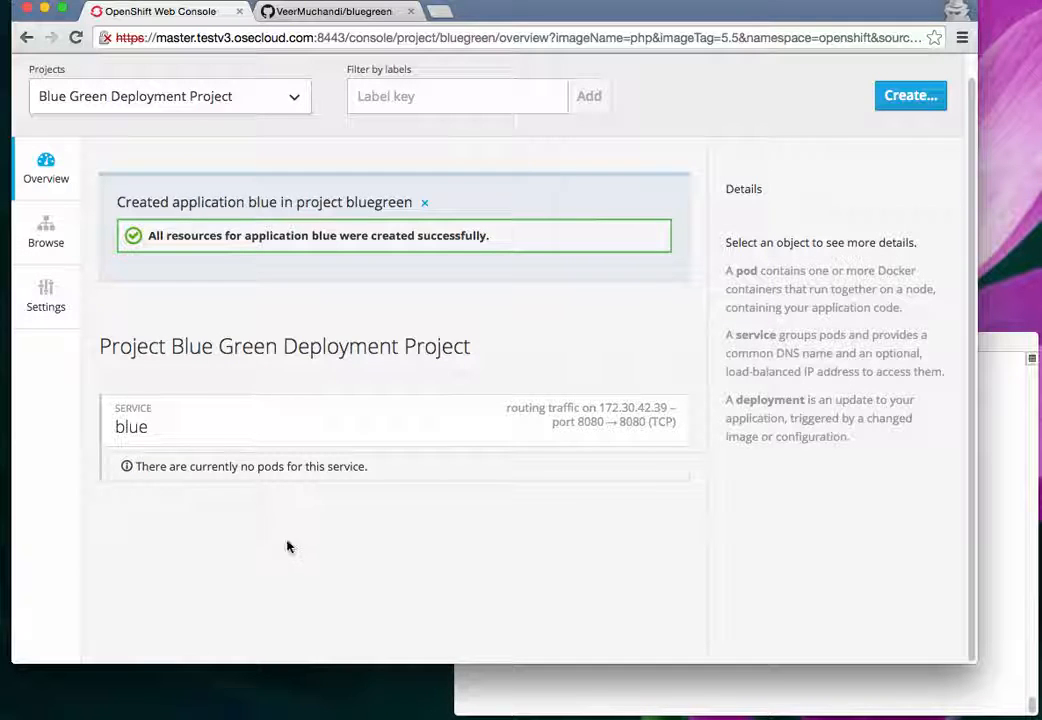
click(302, 12)
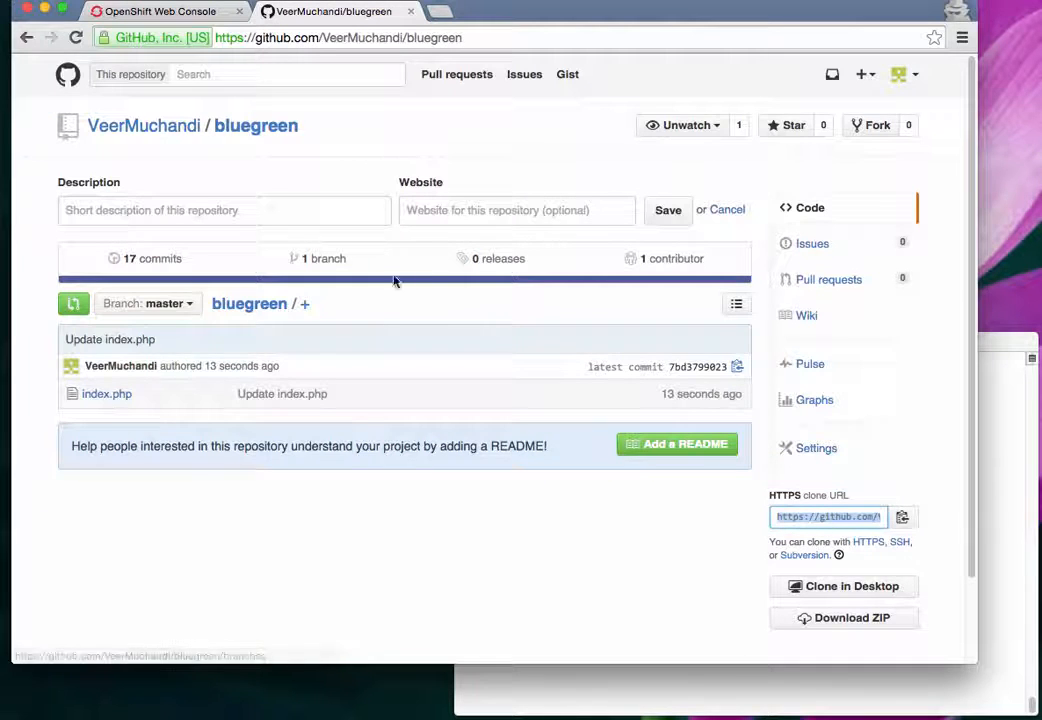
click(160, 12)
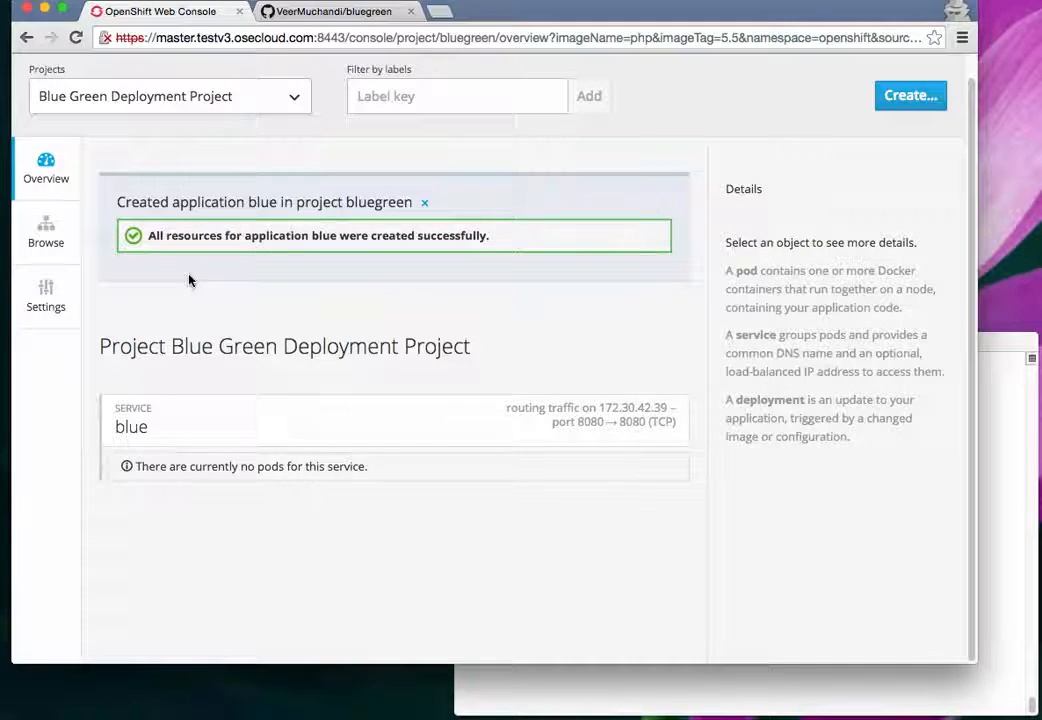
Switch to the terminal and make bluegreen the current project with oc project bluegreen
click(700, 690)
text(oc project )
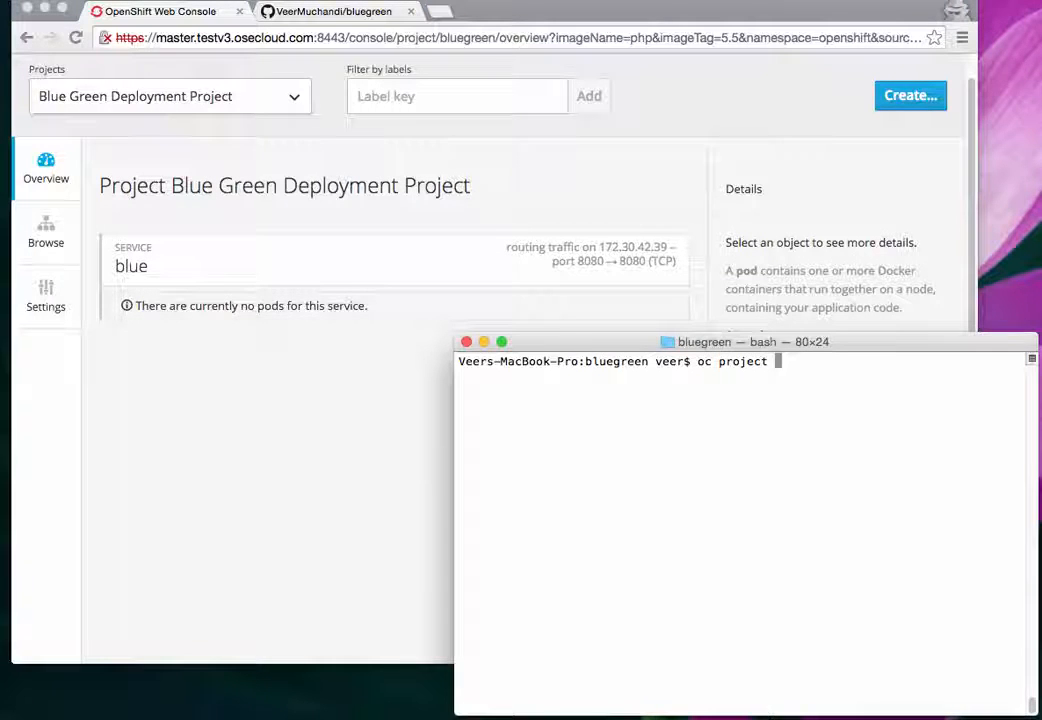
text(bluegr)
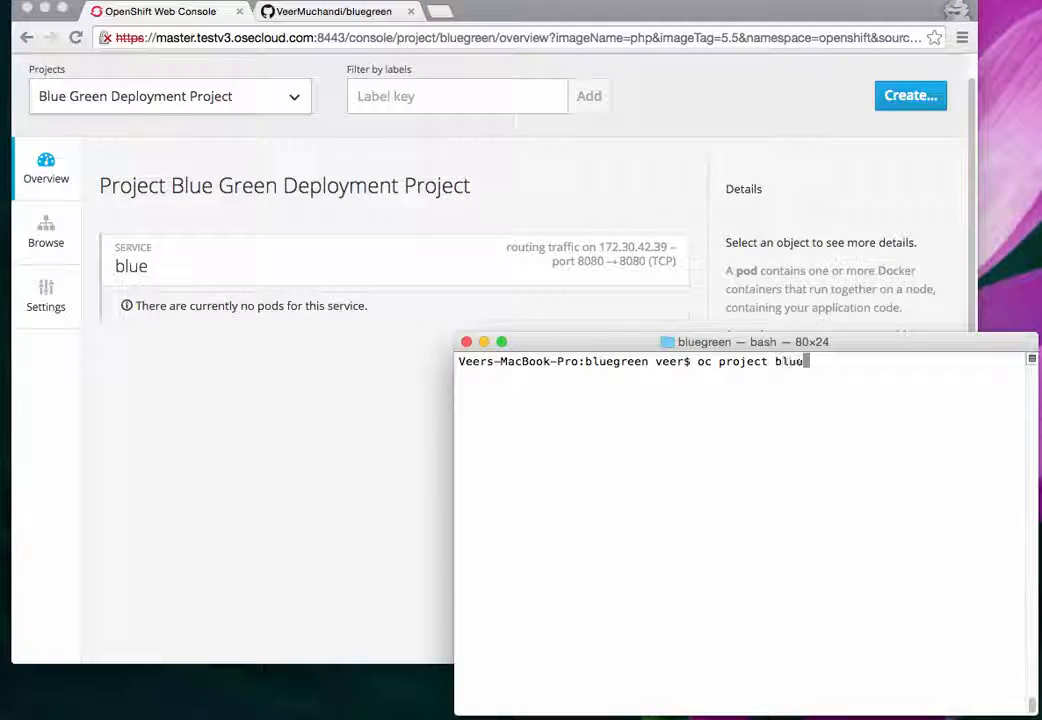
text(een)
key(Return)
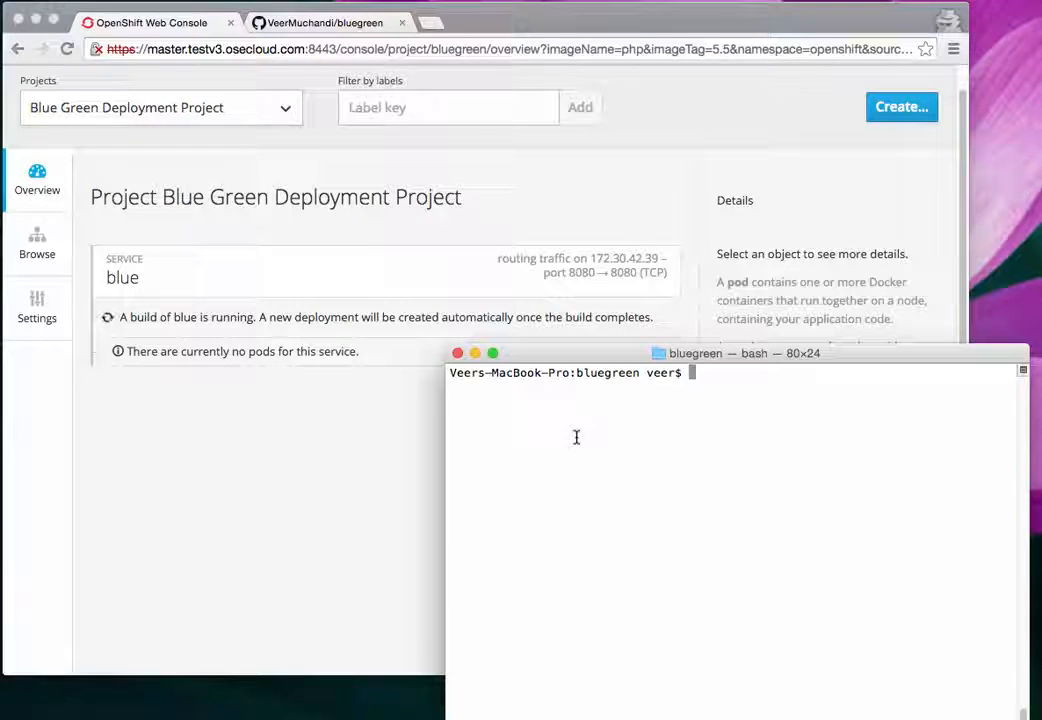
List the project's builds with oc get builds and find the build name for the blue application
text(oc get builds)
key(Return)
drag(449, 402, 492, 402)
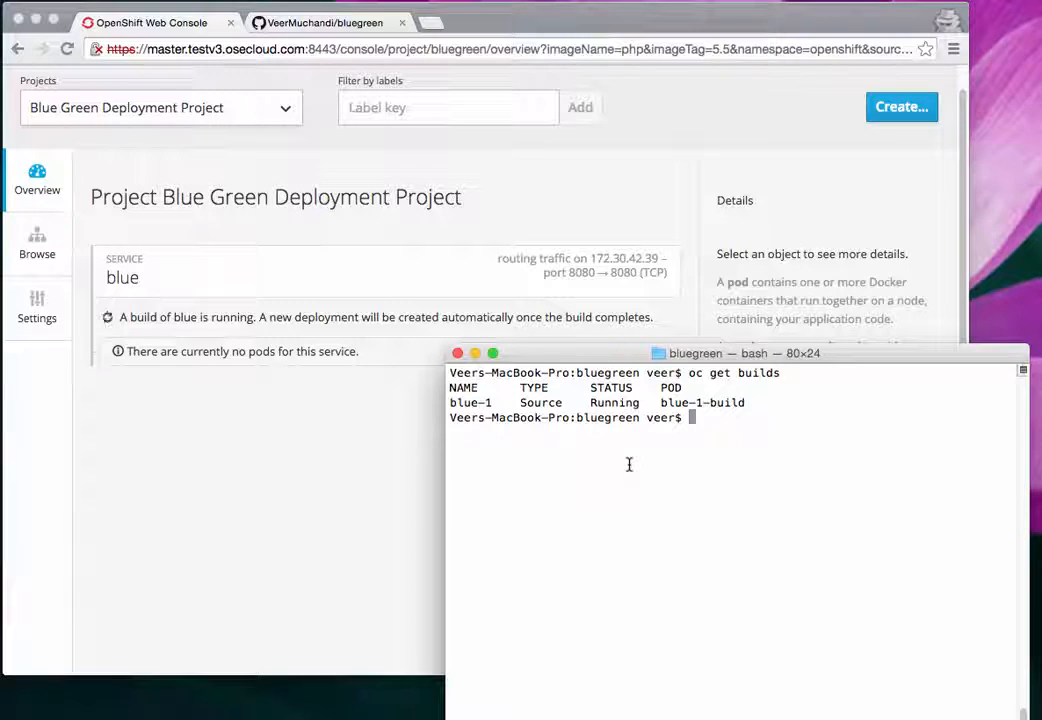
Show the logs of build blue-1 with oc build-logs blue-1 and review the earlier output
text(oc build-logs blue-1)
key(Return)
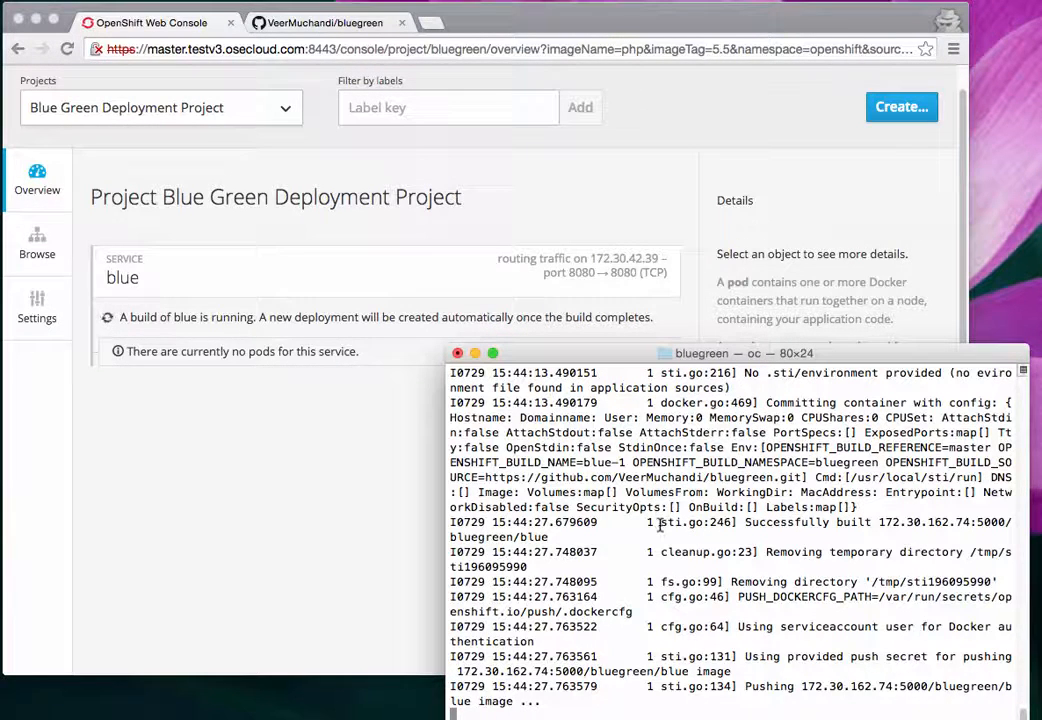
scroll(663, 528, up, 5)
scroll(660, 530, up, 3)
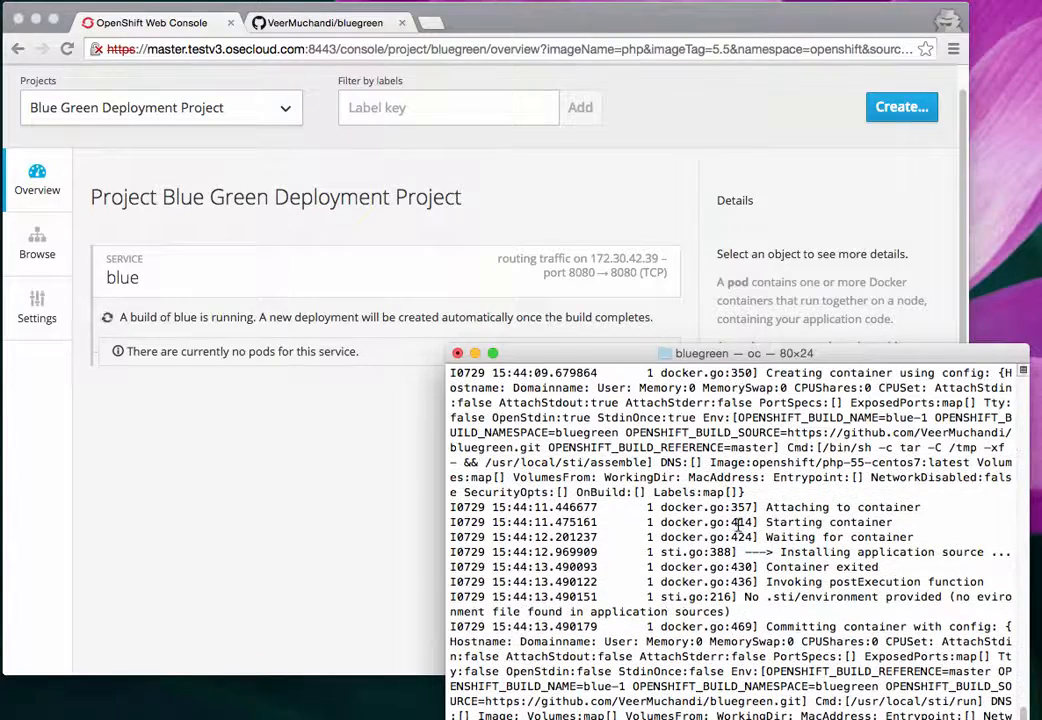
Review the rest of the blue-1 build log through the image push to the registry
scroll(757, 494, down, 5)
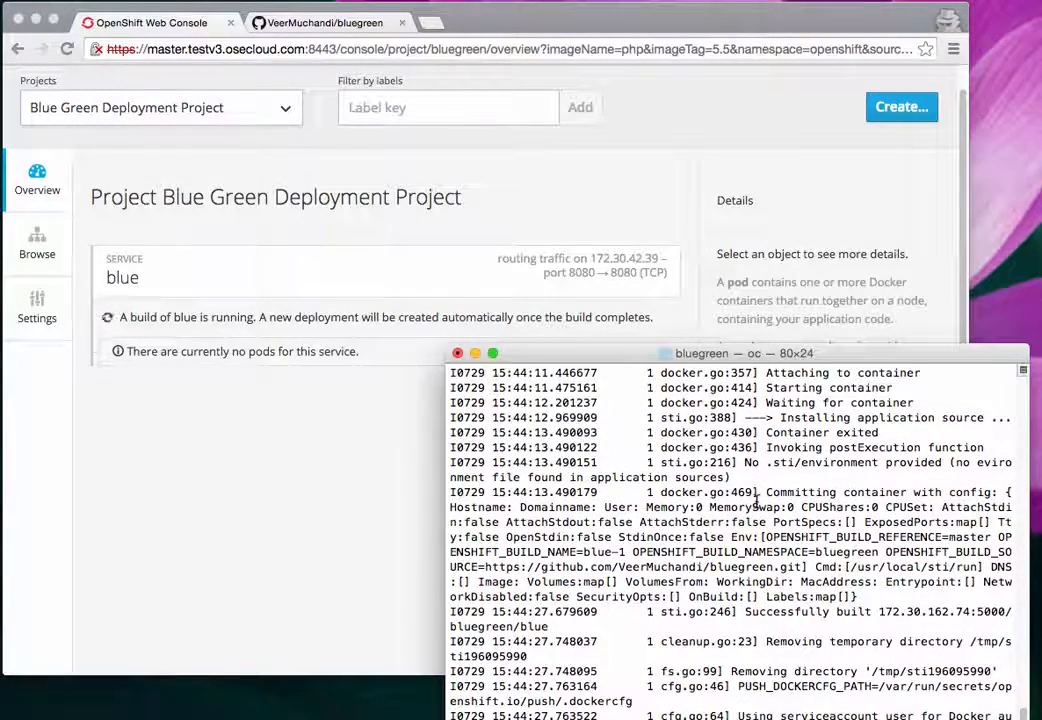
scroll(757, 500, down, 3)
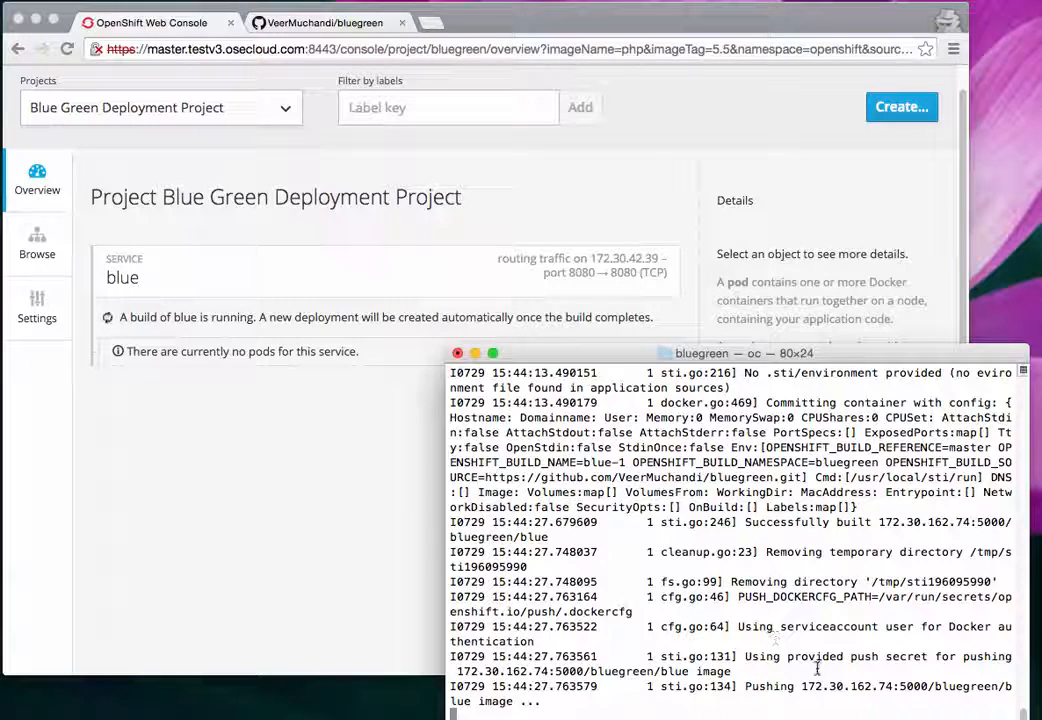
drag(742, 686, 671, 706)
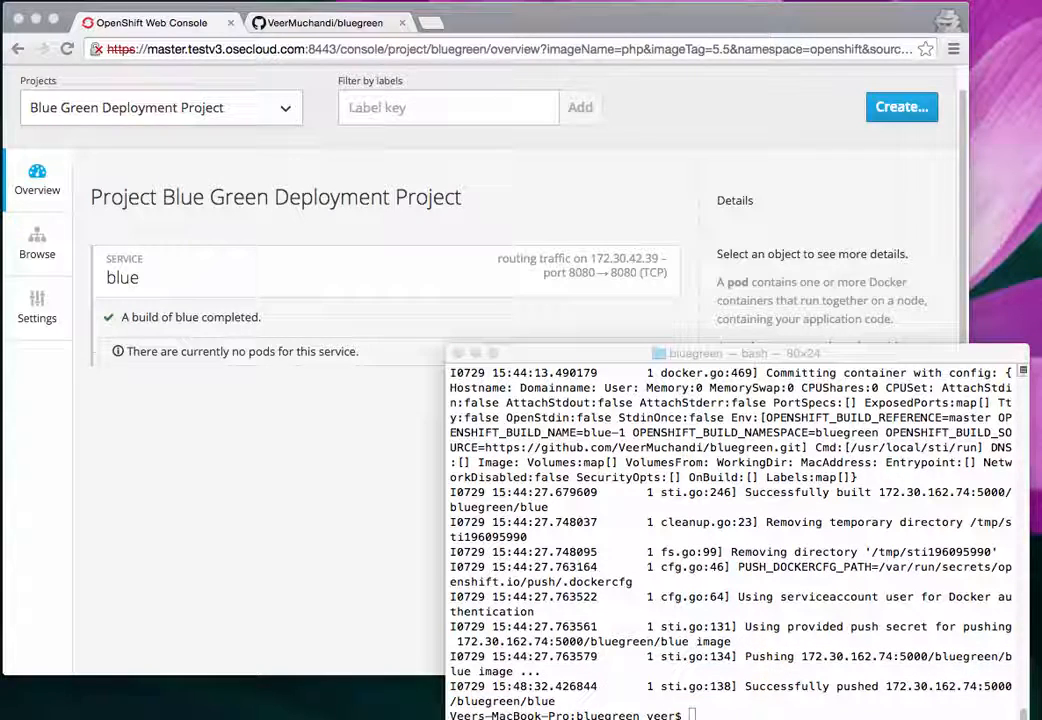
List the project's pods with oc get pods and find the running blue application pod
click(727, 713)
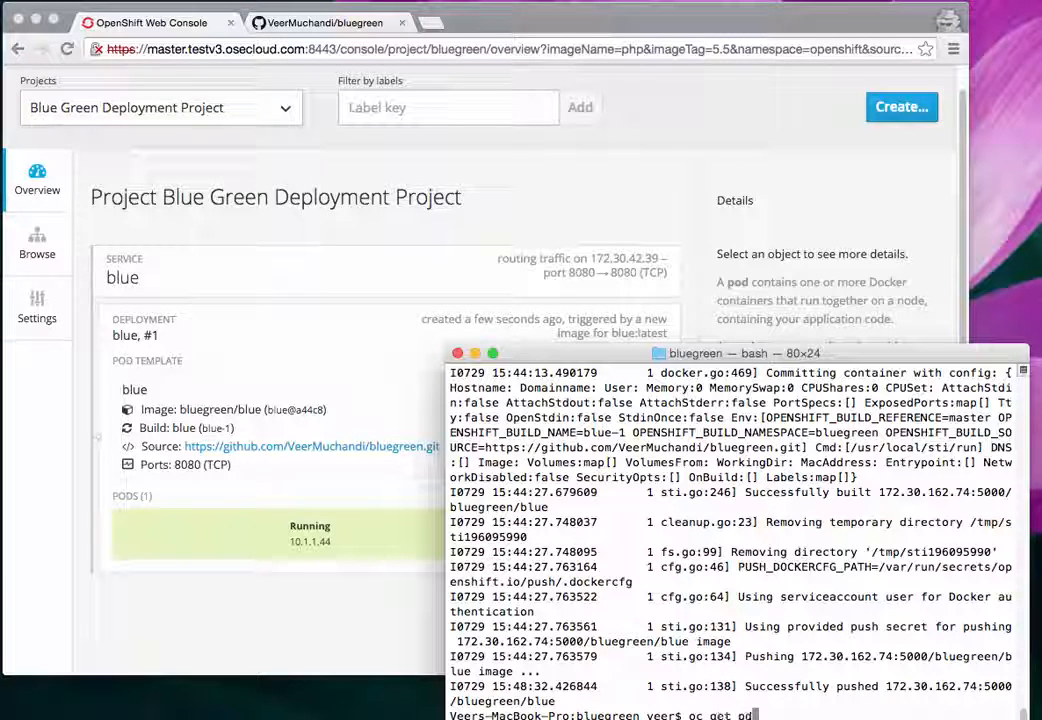
text(ds)
key(Return)
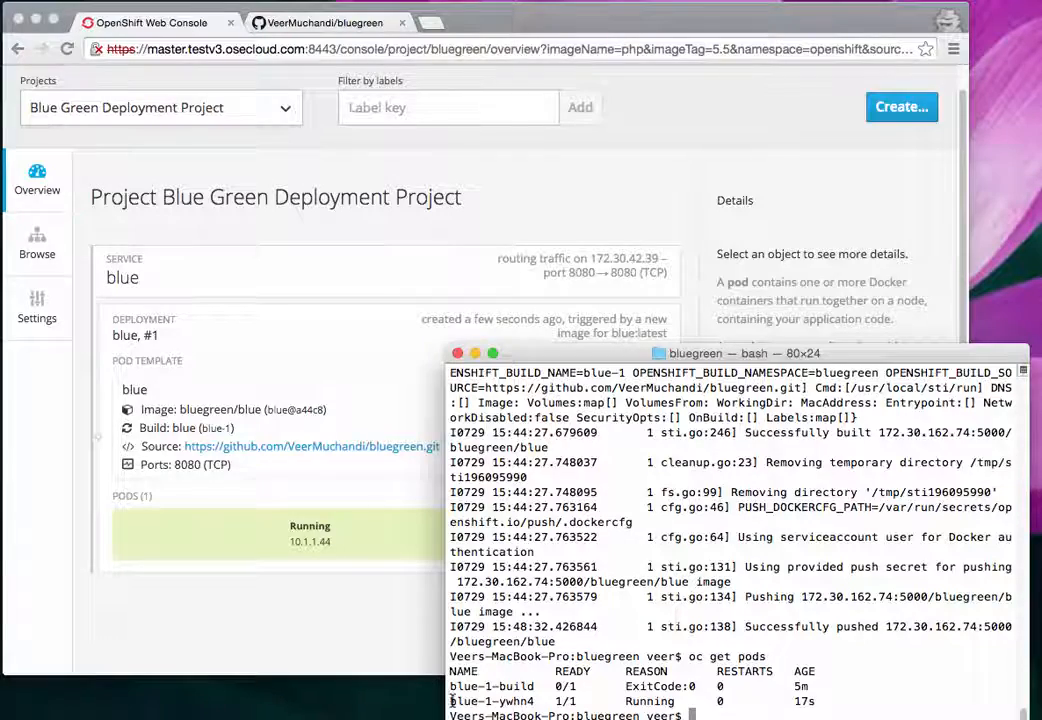
drag(451, 701, 535, 700)
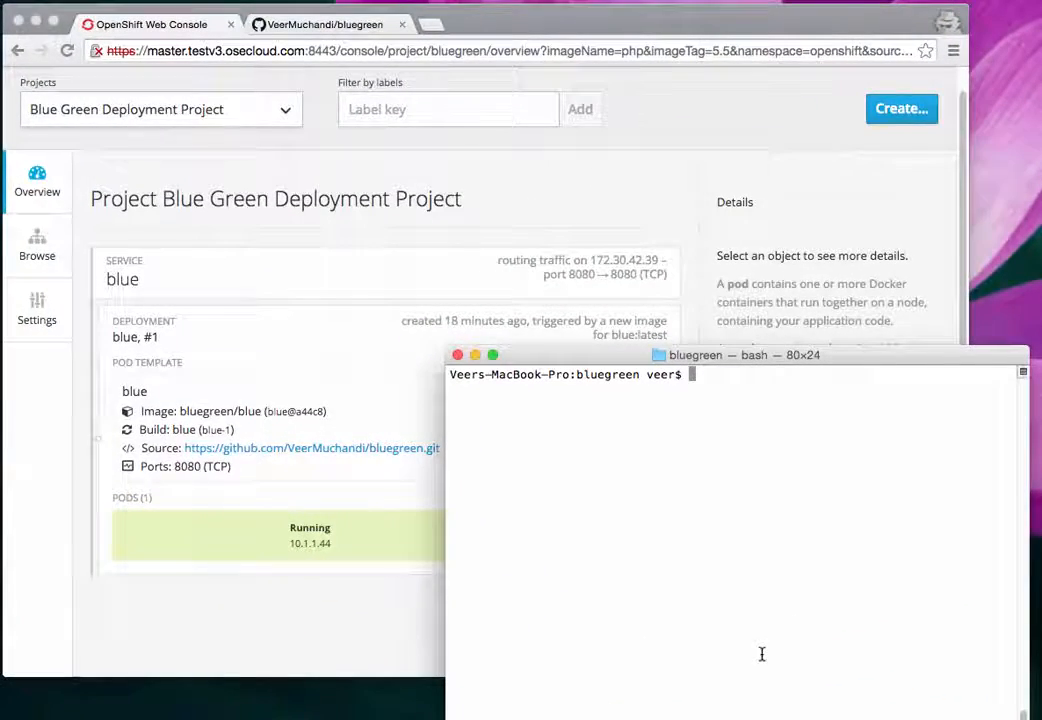
List the project's services with oc get svc and find the blue application's service name
text(oc get svc)
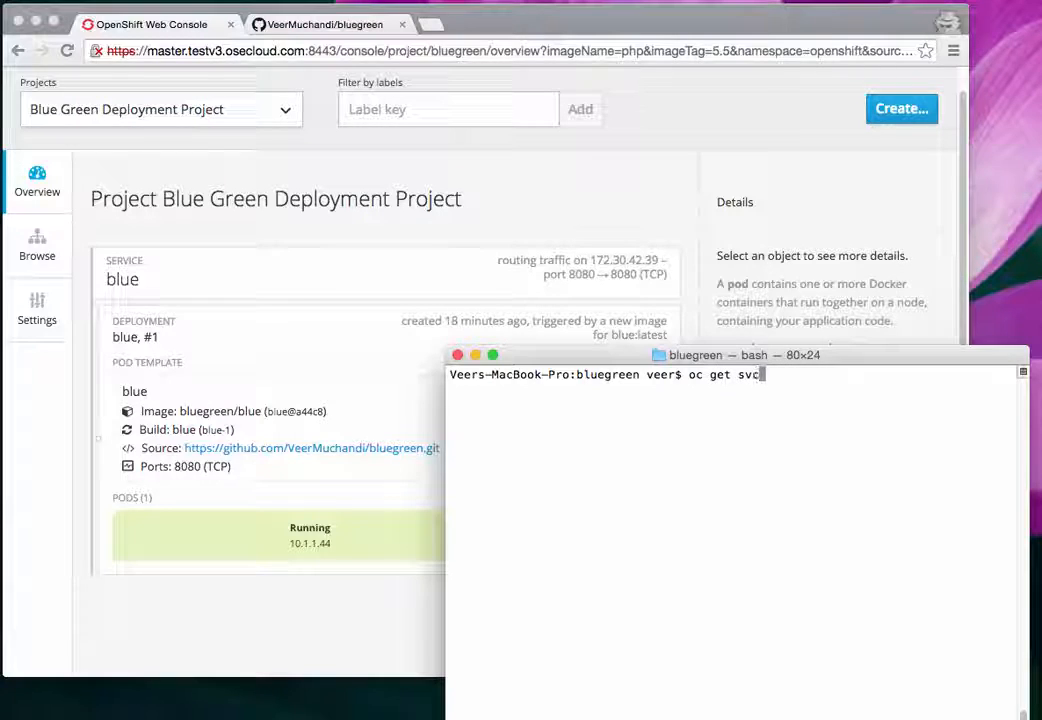
key(Return)
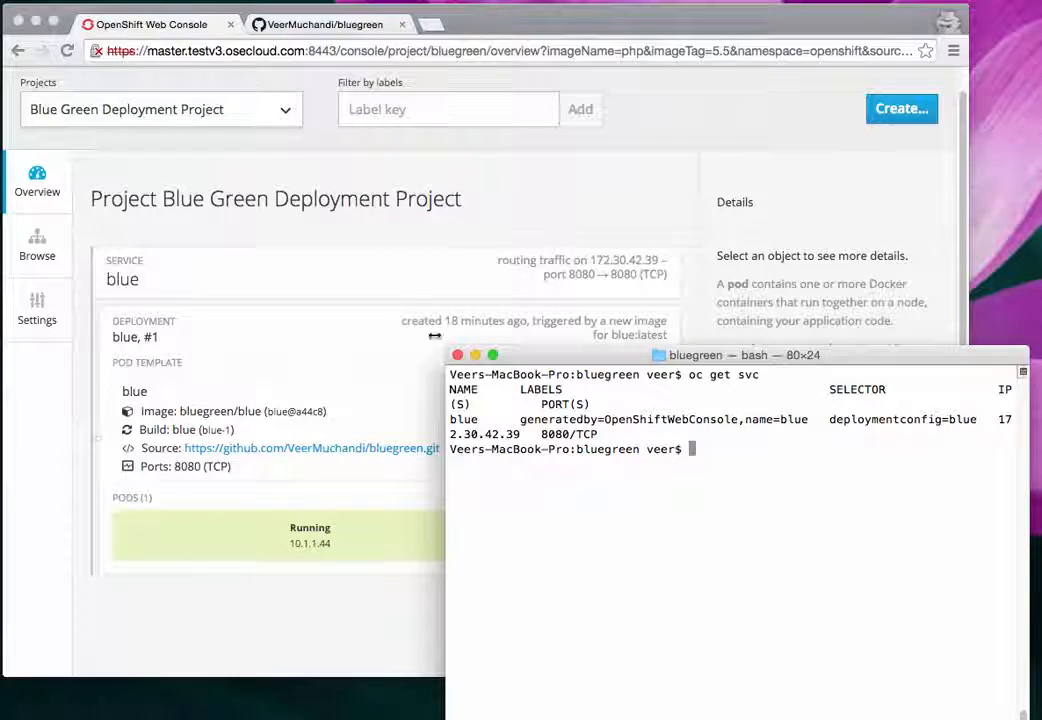
drag(451, 421, 480, 421)
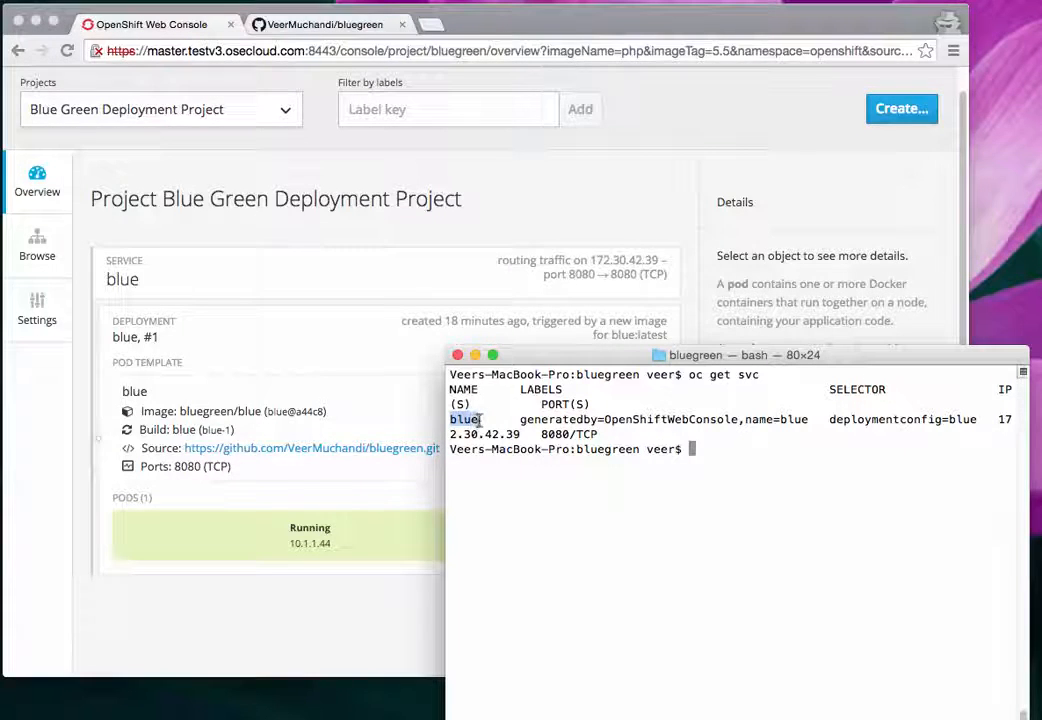
Expose service blue as a route with oc expose service blue --name=bluegreen --hostname=bluegreen.testv3.osecloud.com
click(696, 450)
text(oc exp)
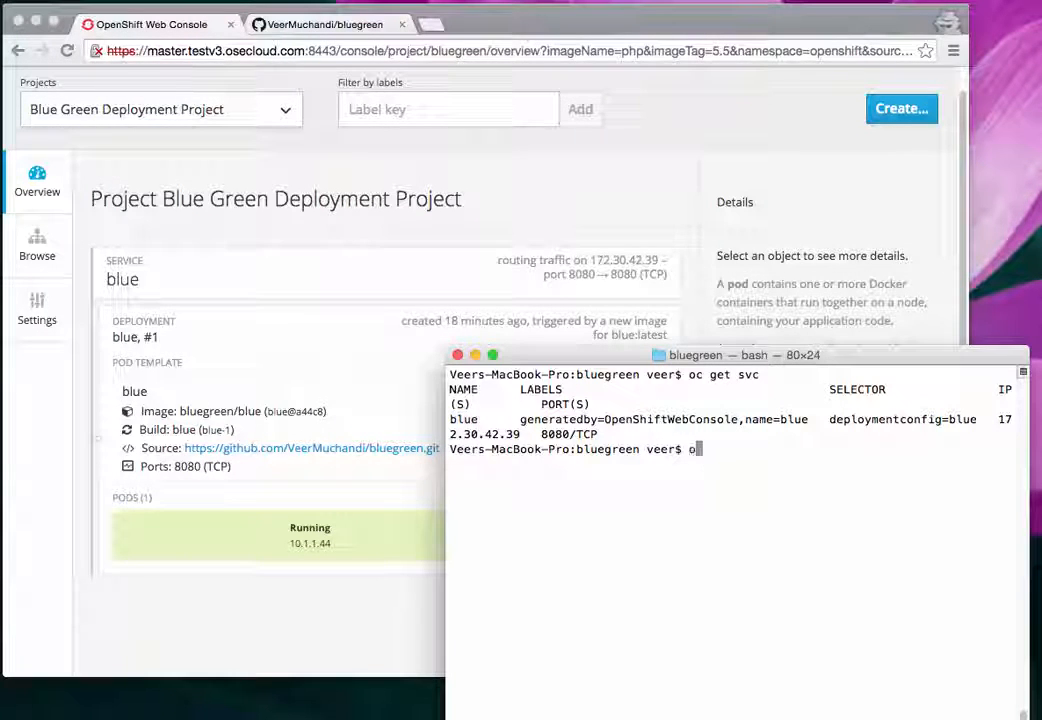
text(ose serv)
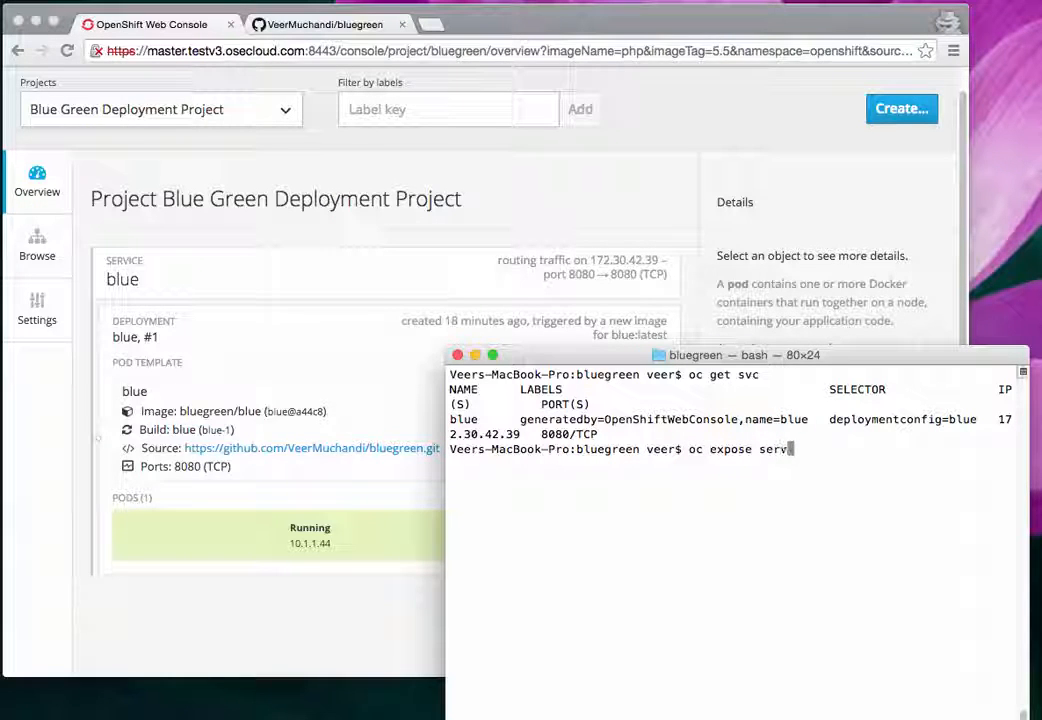
text(ice blue -)
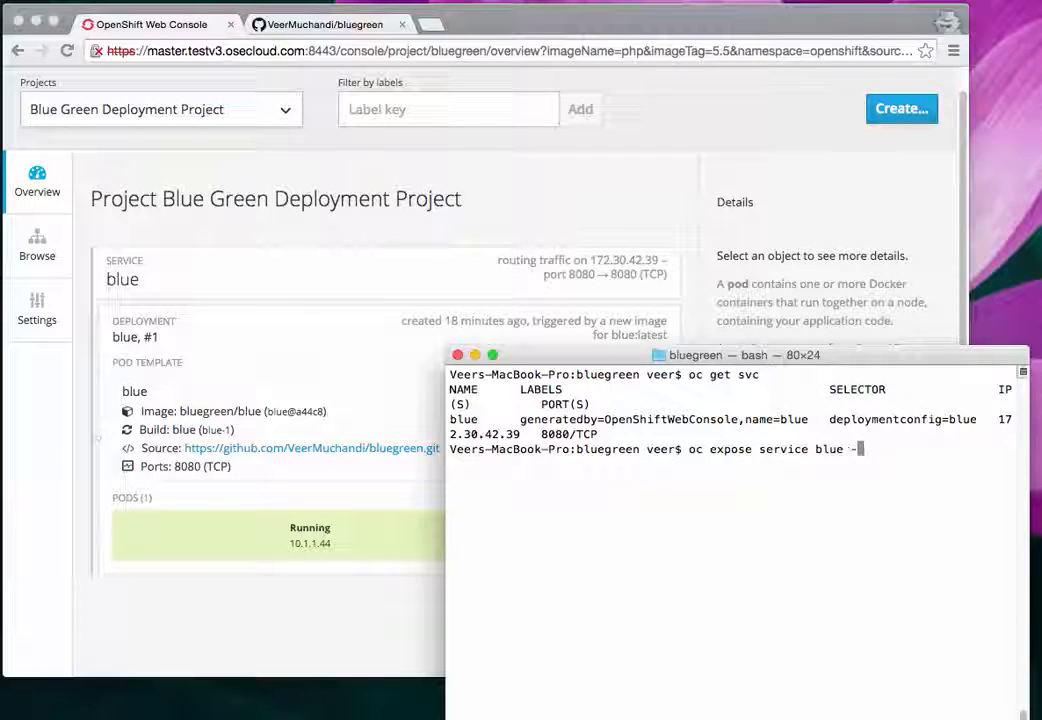
text(-name=)
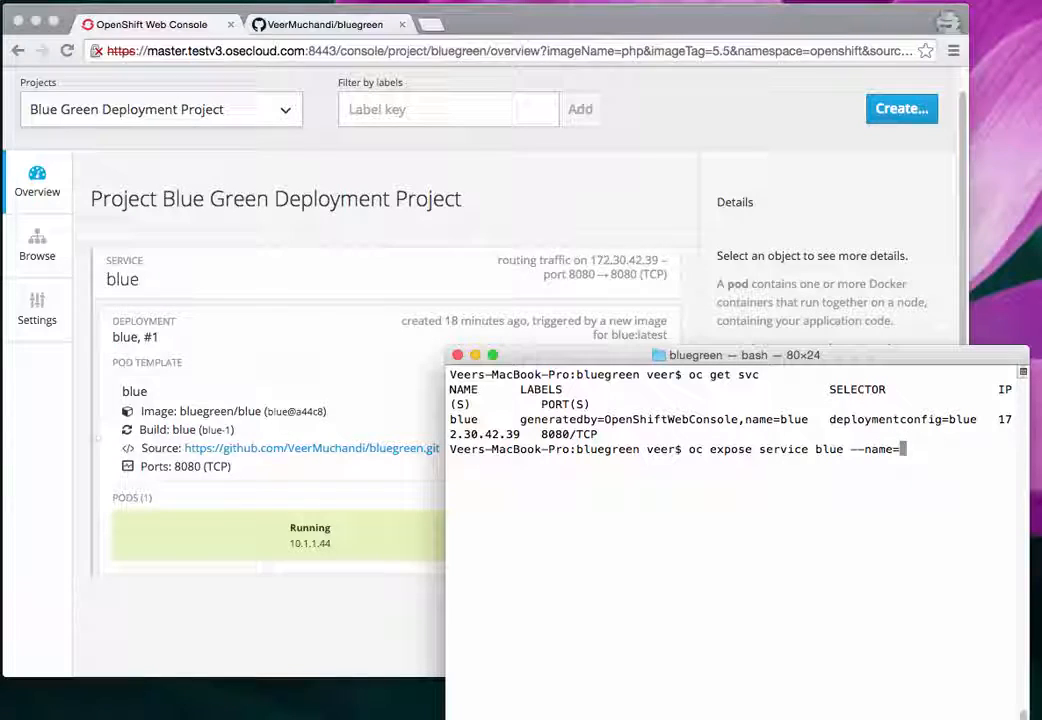
text(bluegreen)
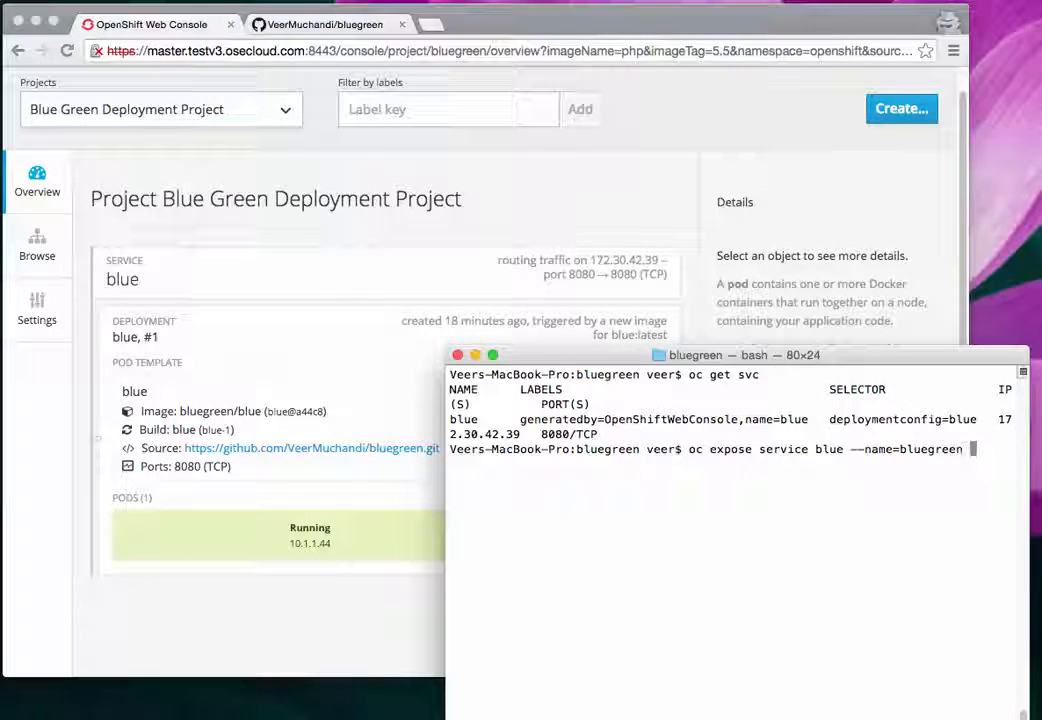
text( --ha)
text(st)
text(name)
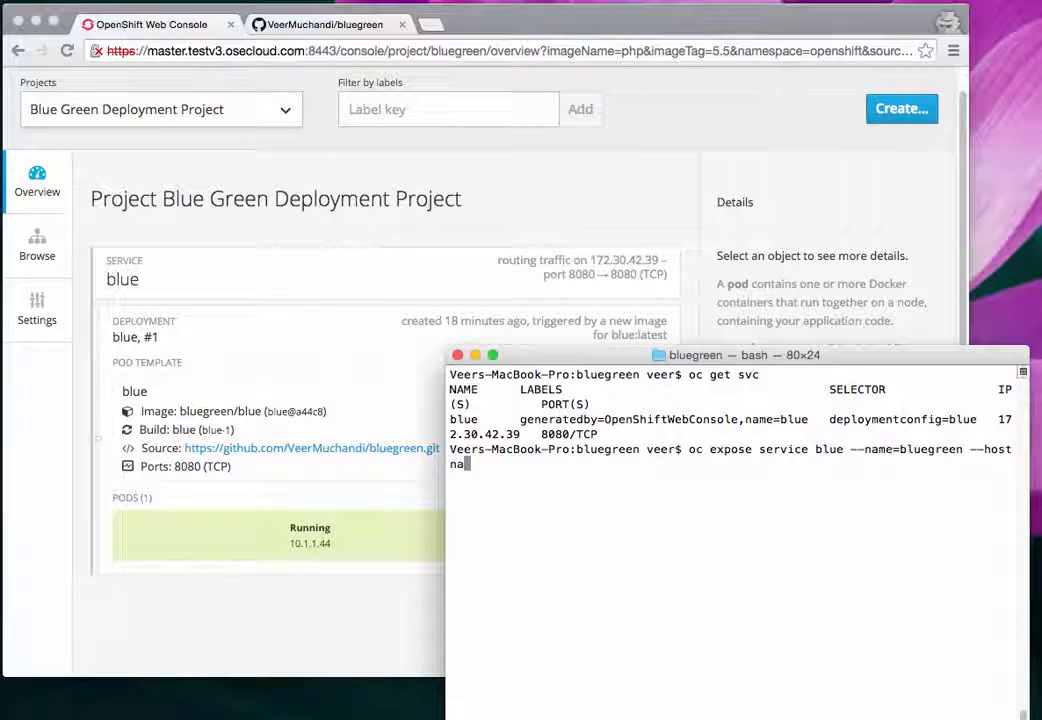
text(=bluegreen)
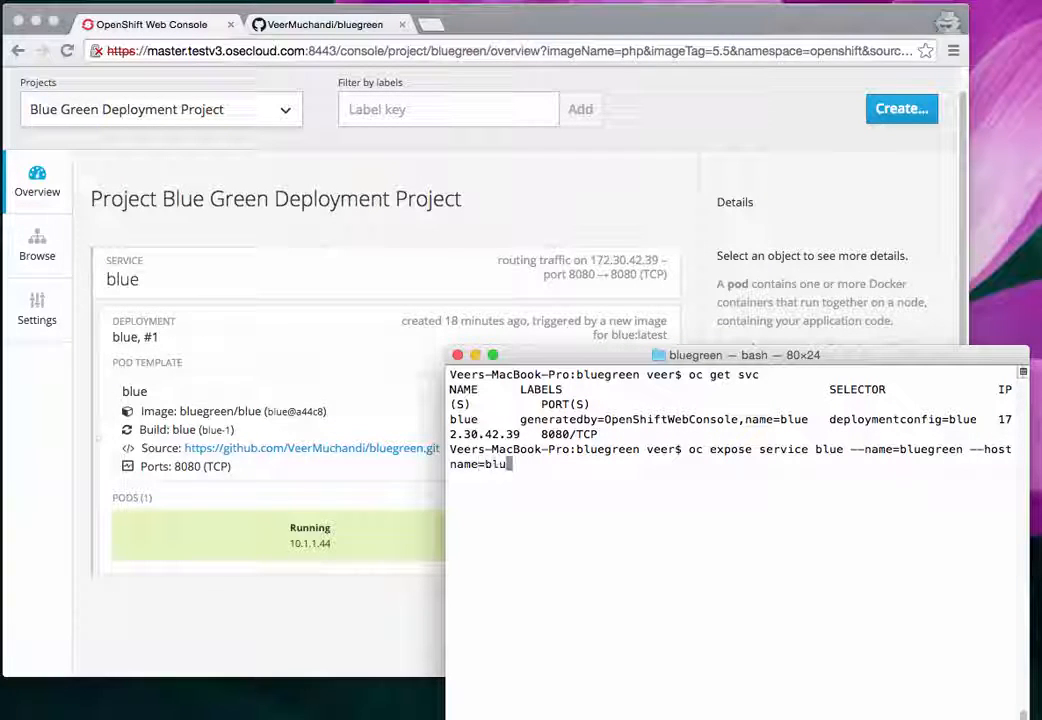
text(.testv3.osecloud.com)
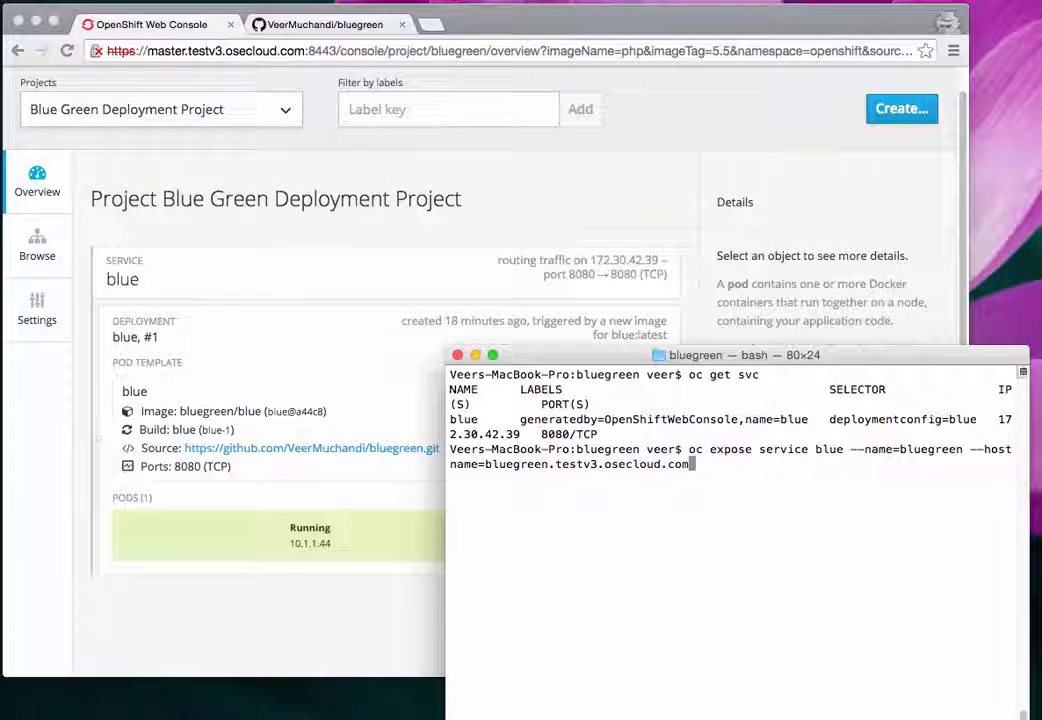
key(Return)
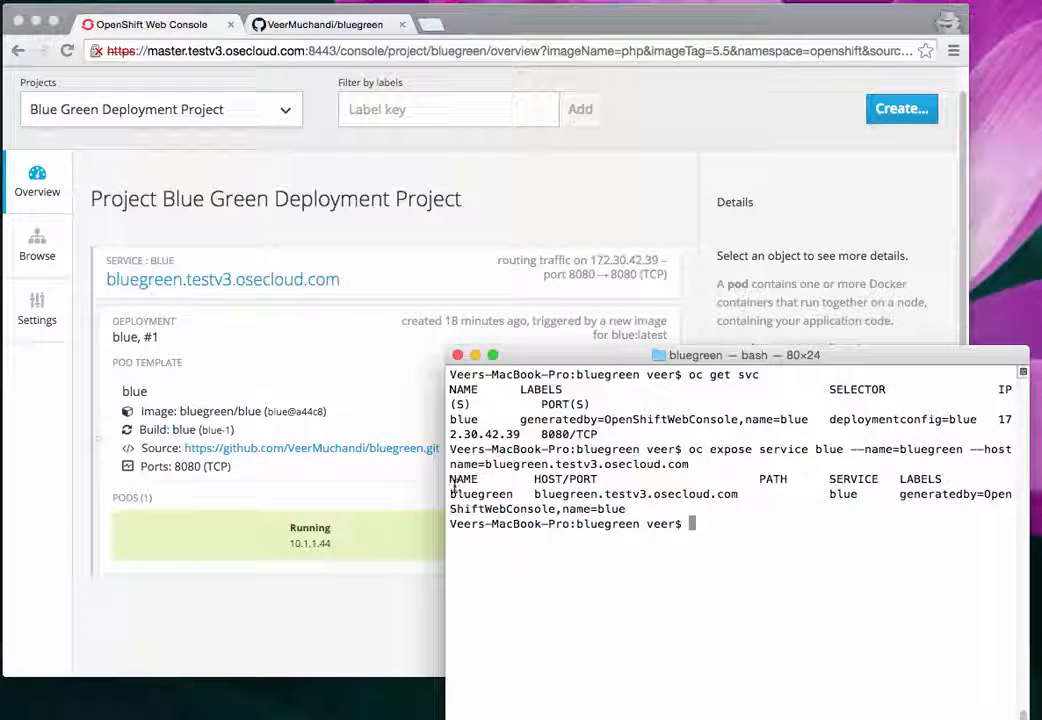
Check the new route's name and target service in the terminal output and its link in the project overview
drag(452, 493, 518, 494)
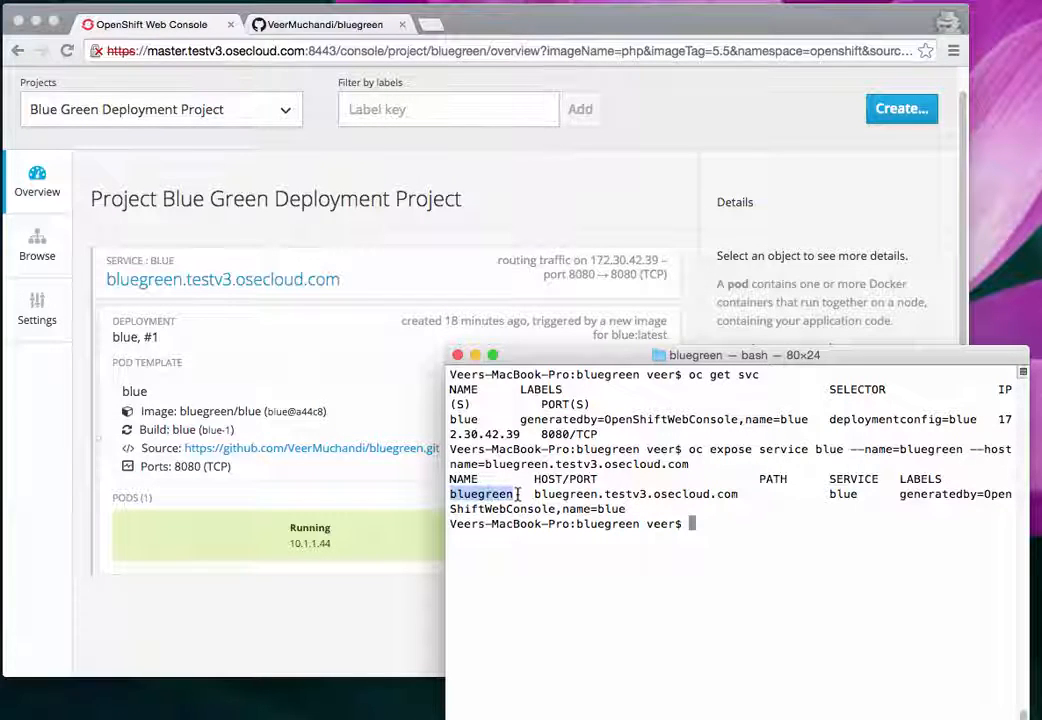
drag(831, 494, 855, 496)
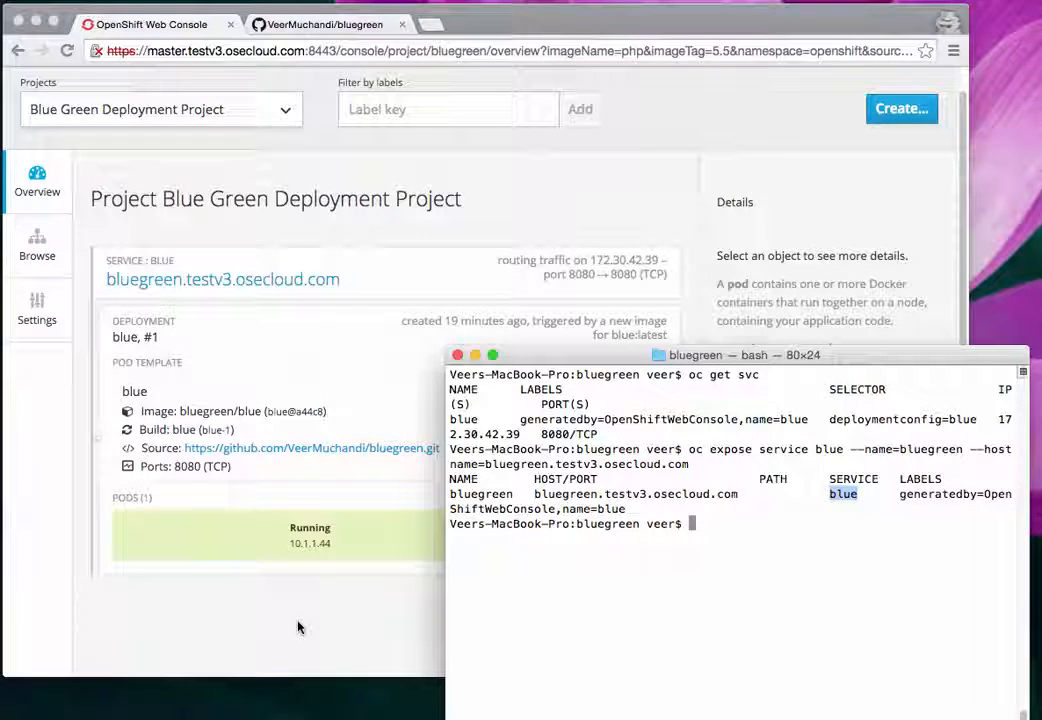
click(160, 288)
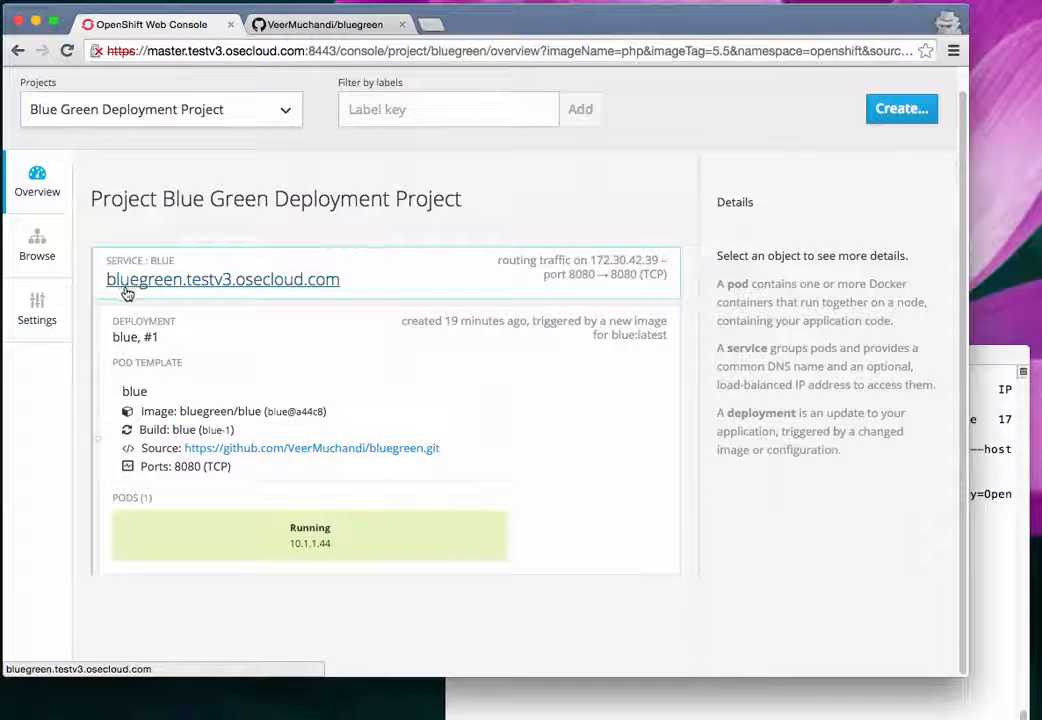
click(996, 619)
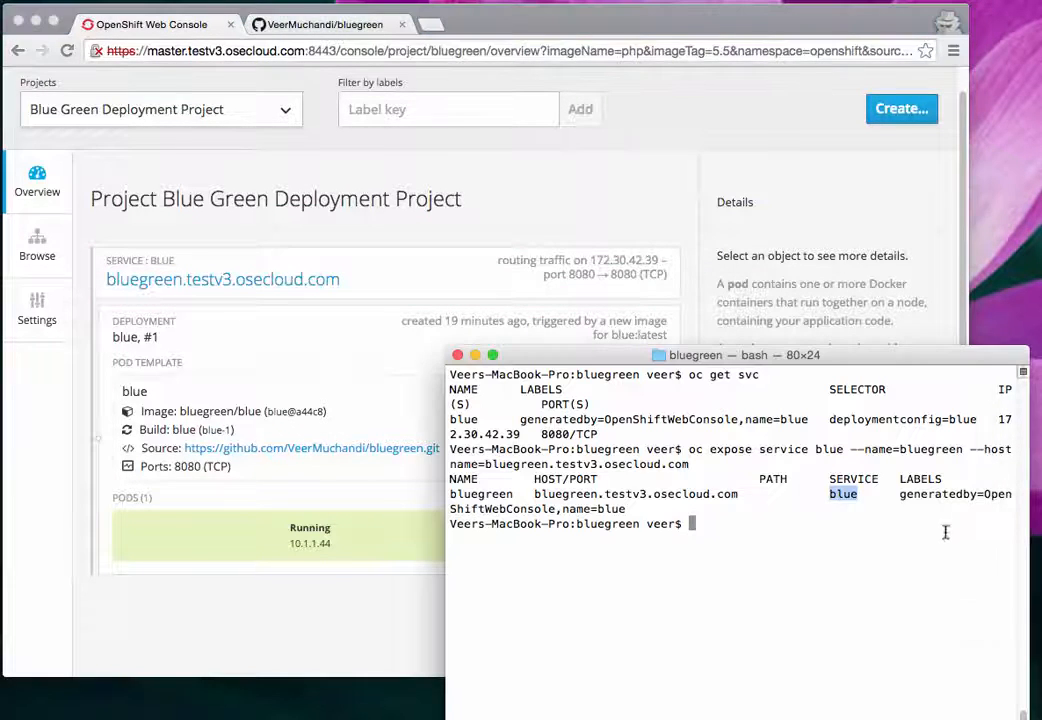
Open the blue service's route link bluegreen.testv3.osecloud.com in a new browser tab from the project overview
click(203, 268)
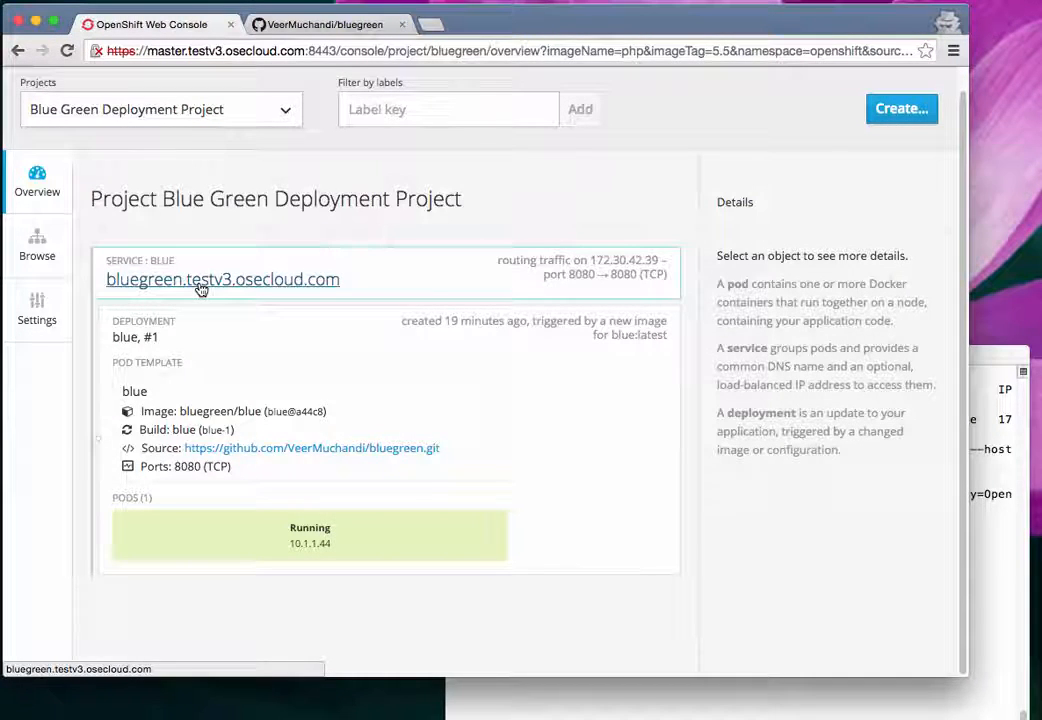
right_click(200, 283)
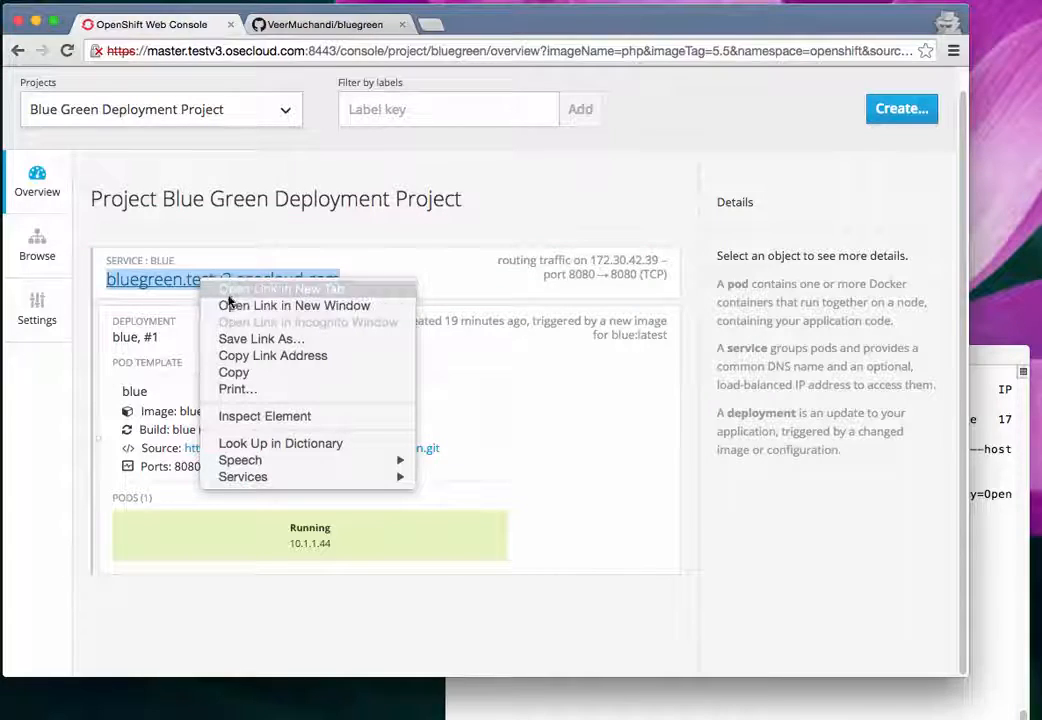
click(240, 289)
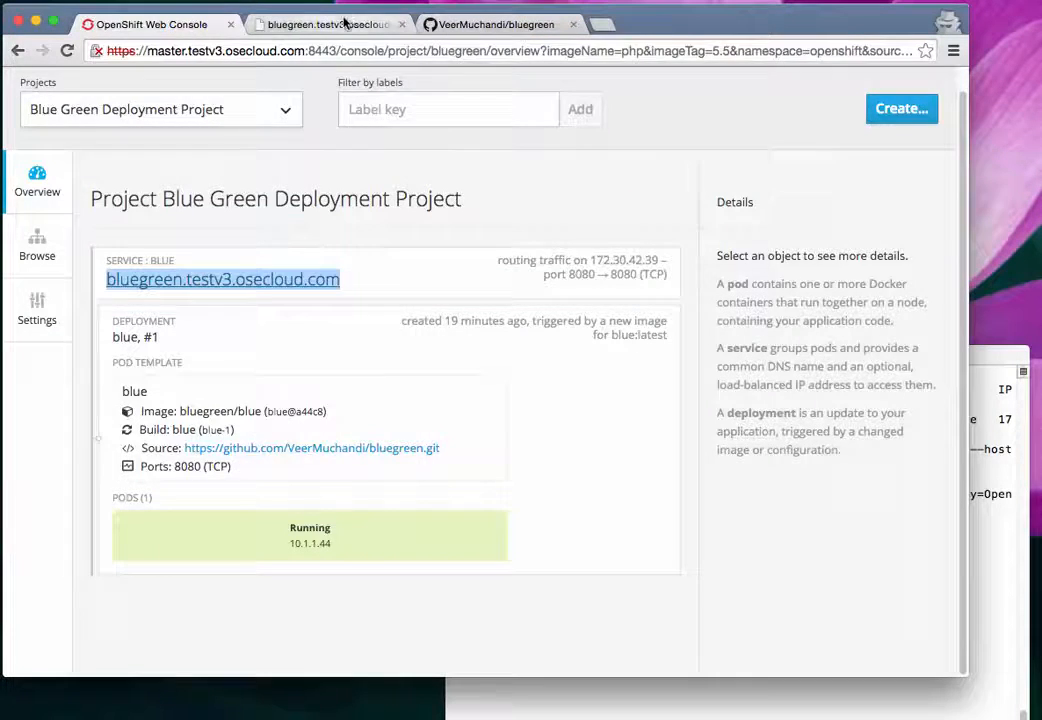
click(349, 24)
click(290, 50)
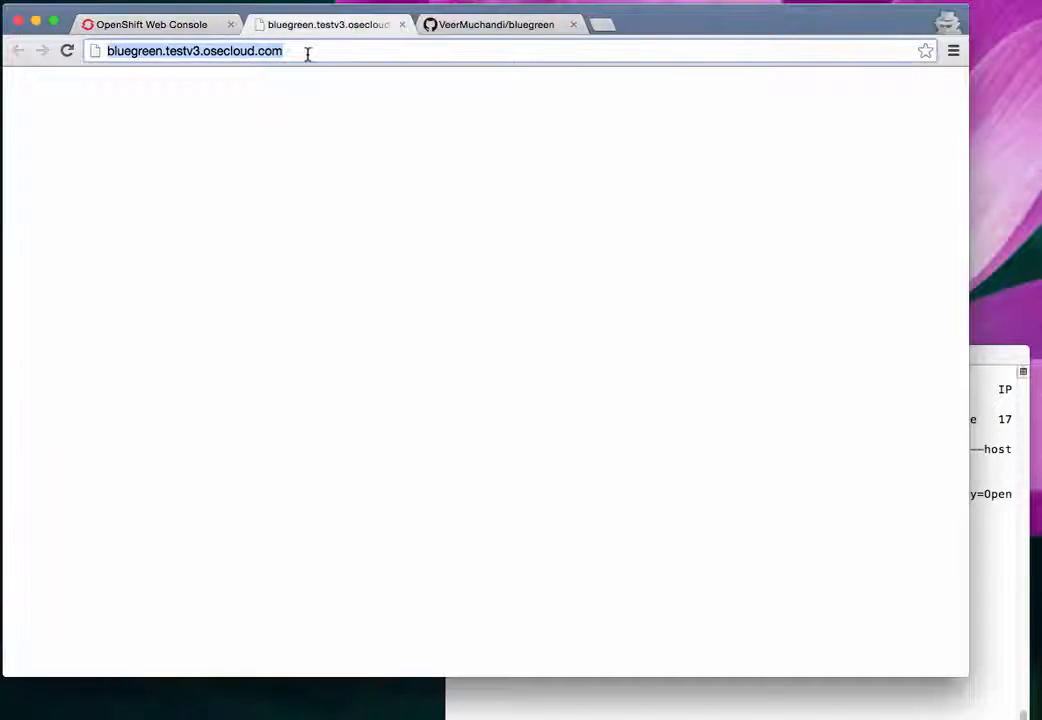
Find the saved image's file name in index.php on GitHub and load bluegreen.testv3.osecloud.com/imagefilledrectangle.png in the application's tab
click(458, 28)
drag(201, 546, 340, 545)
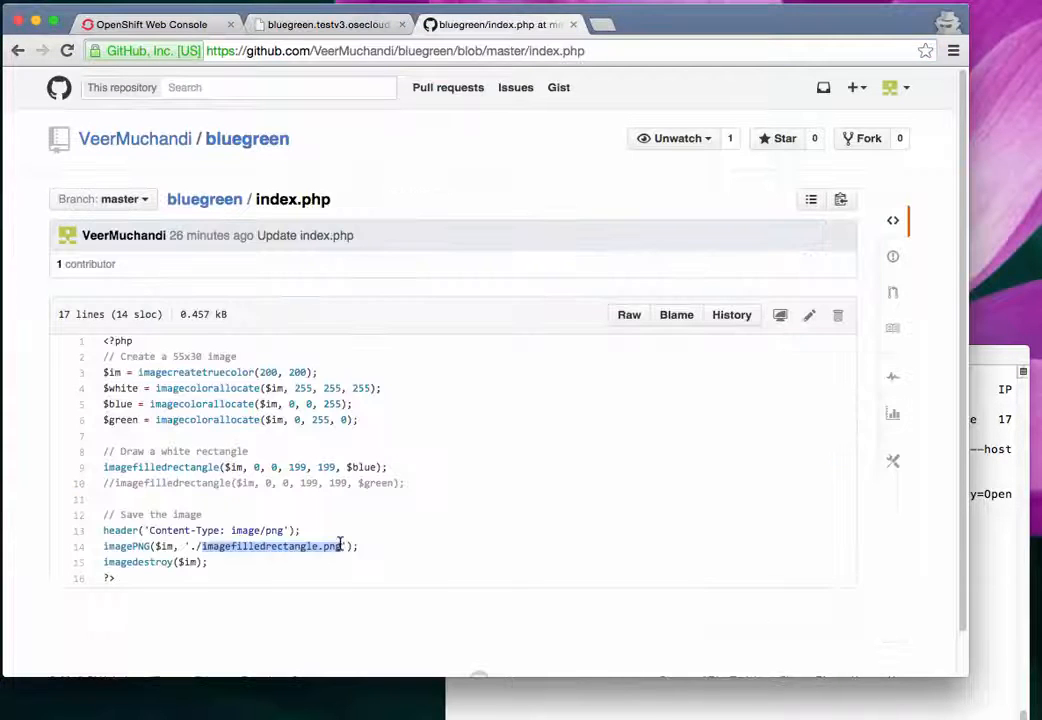
click(350, 26)
click(321, 49)
text(/)
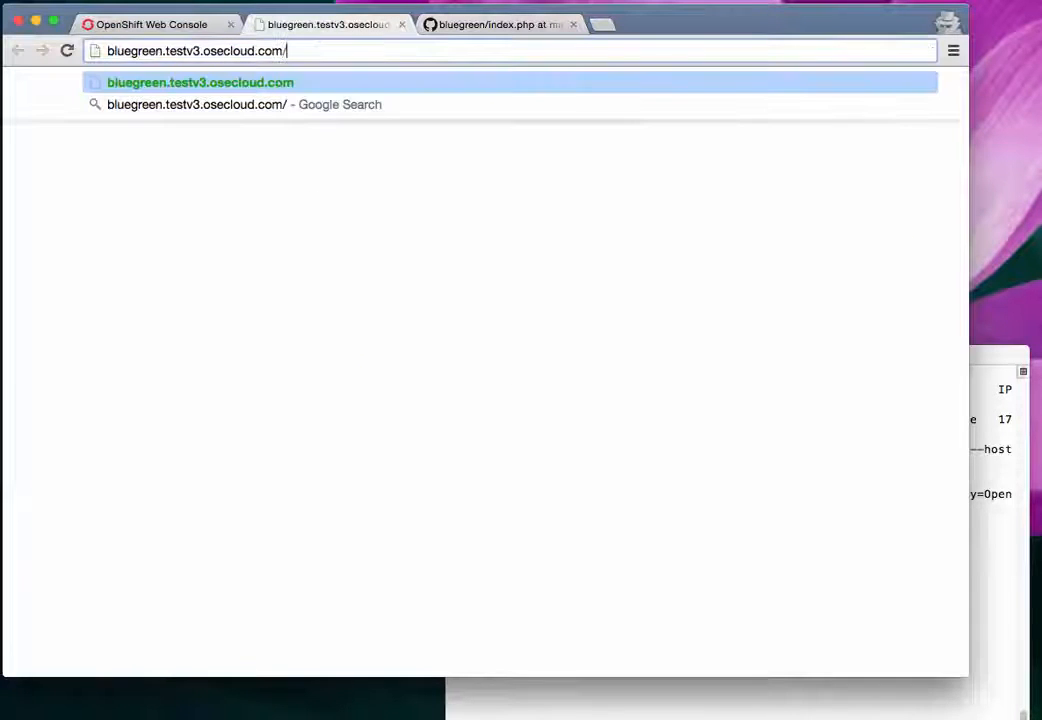
text(imagefilledrectangle.png)
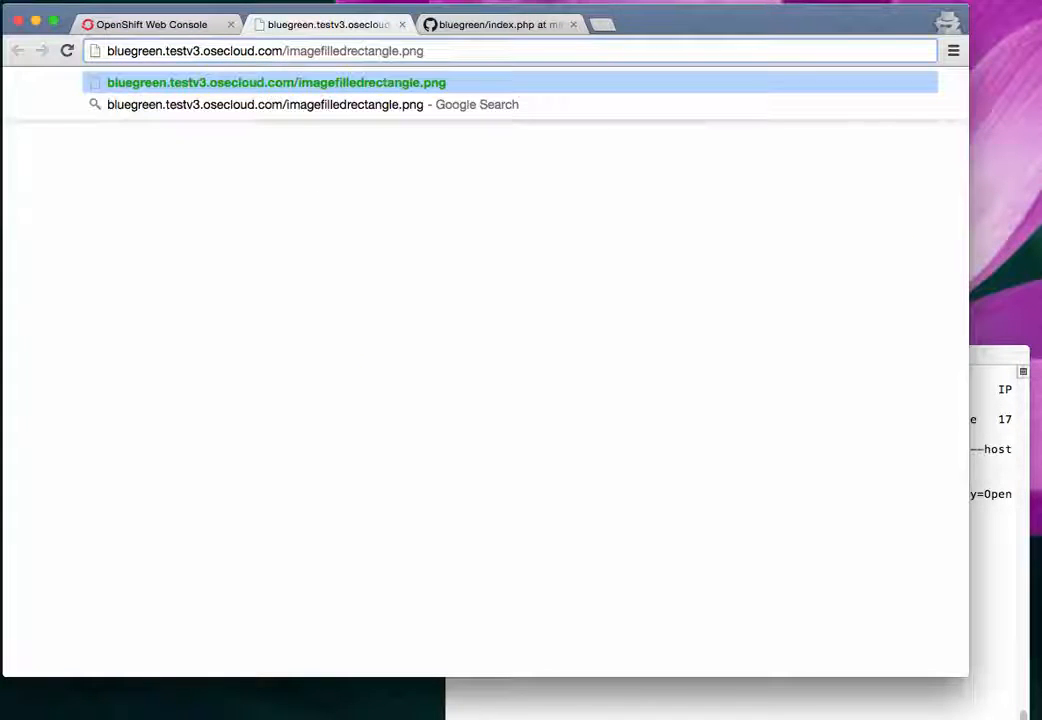
key(Return)
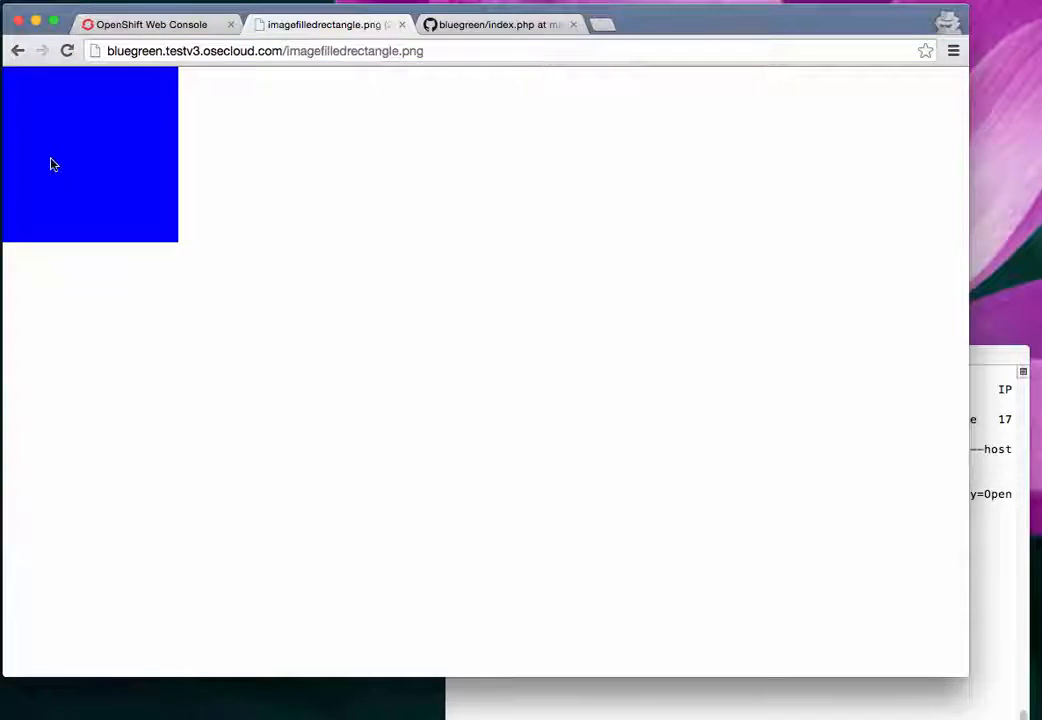
Edit index.php on GitHub to comment out the $blue rectangle line and uncomment the $green one, and commit directly to the master branch
click(507, 27)
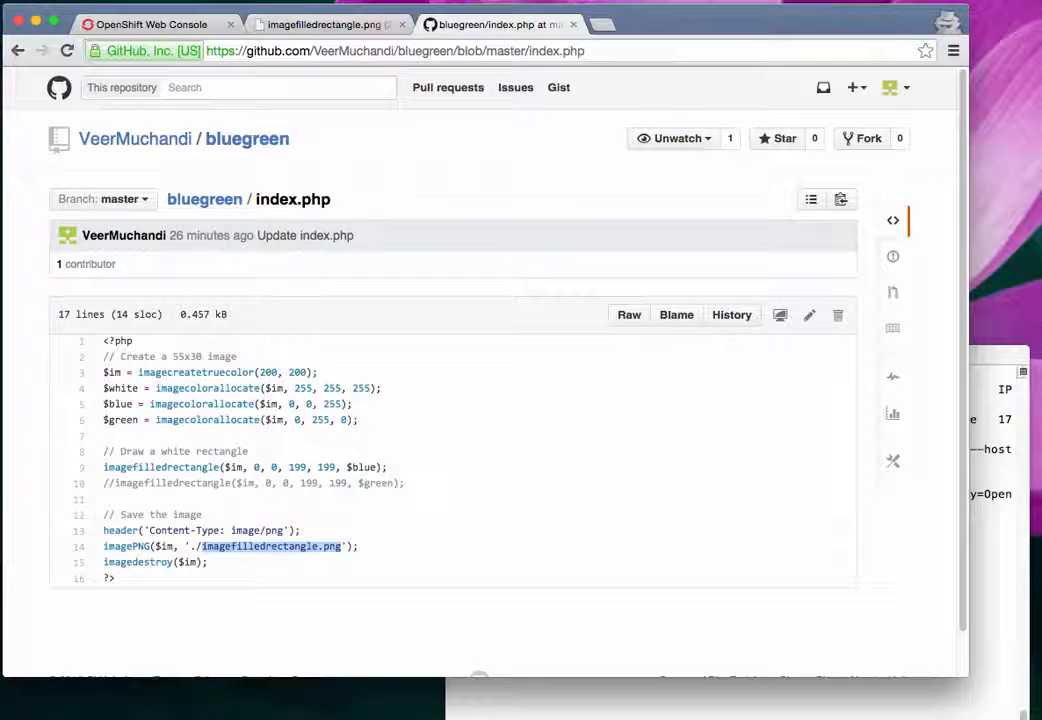
click(285, 24)
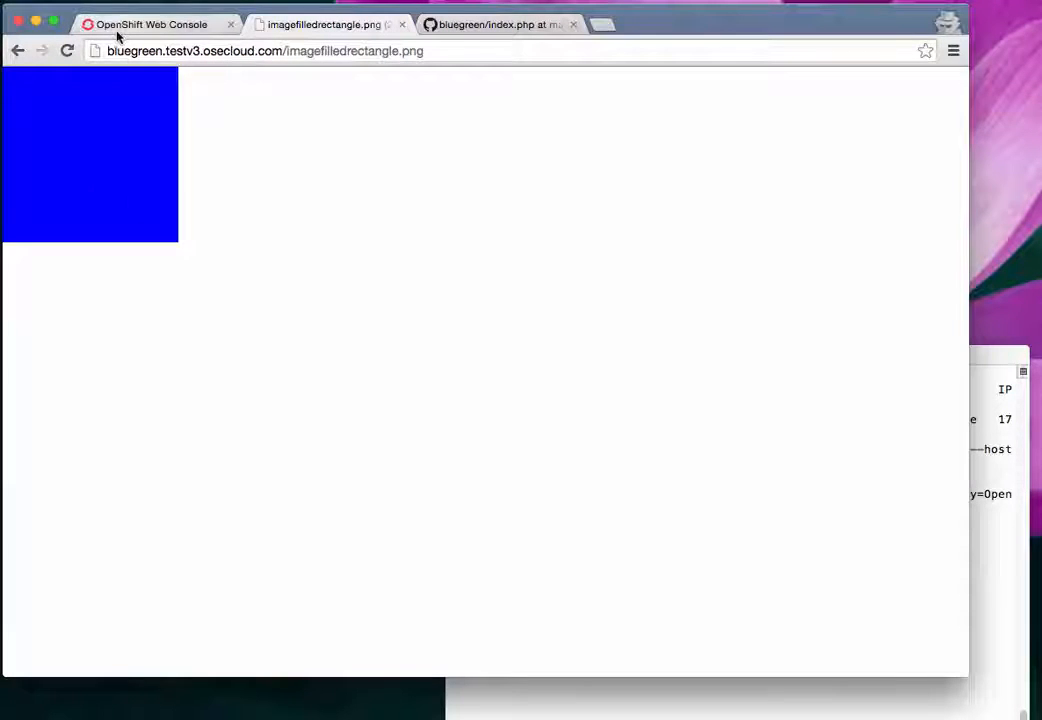
click(489, 27)
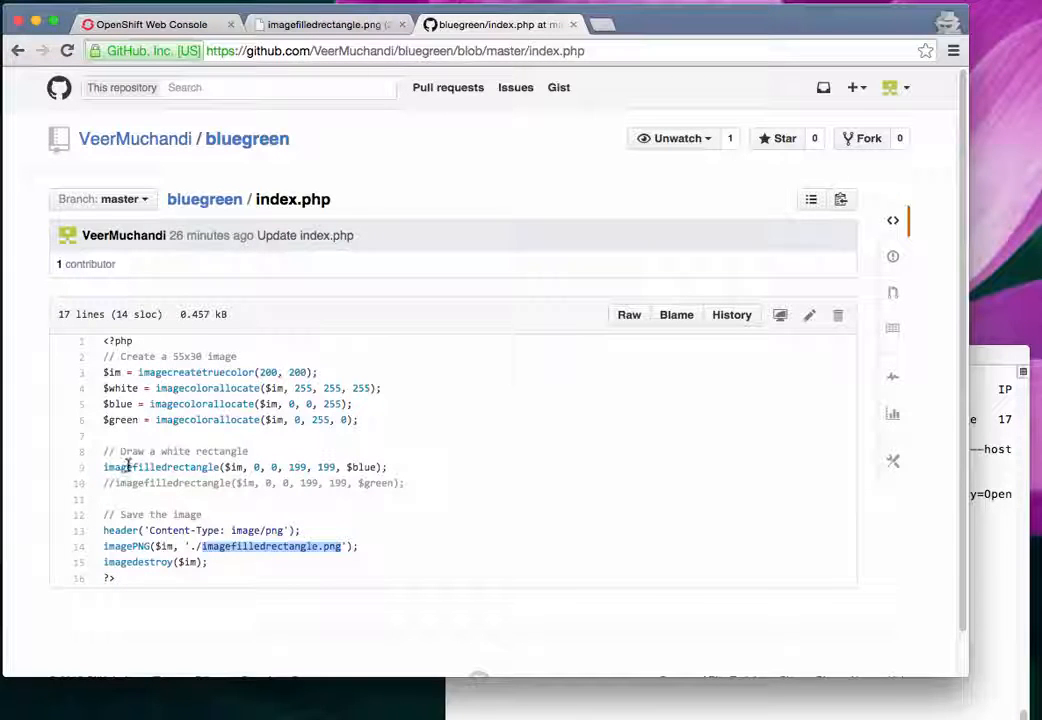
click(815, 317)
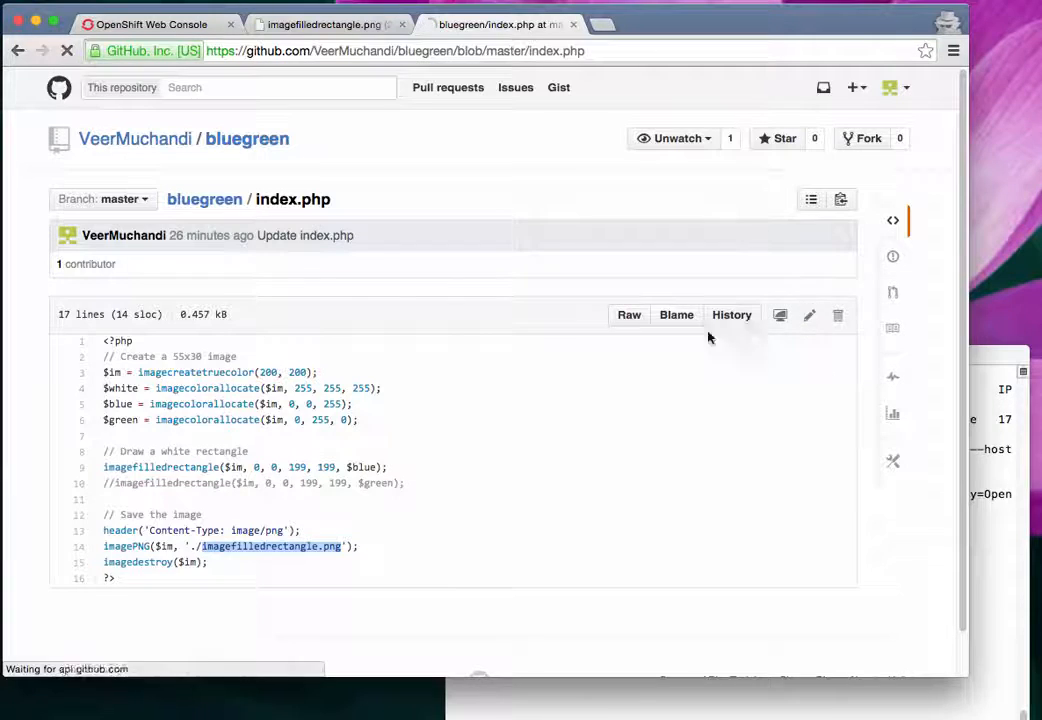
click(117, 408)
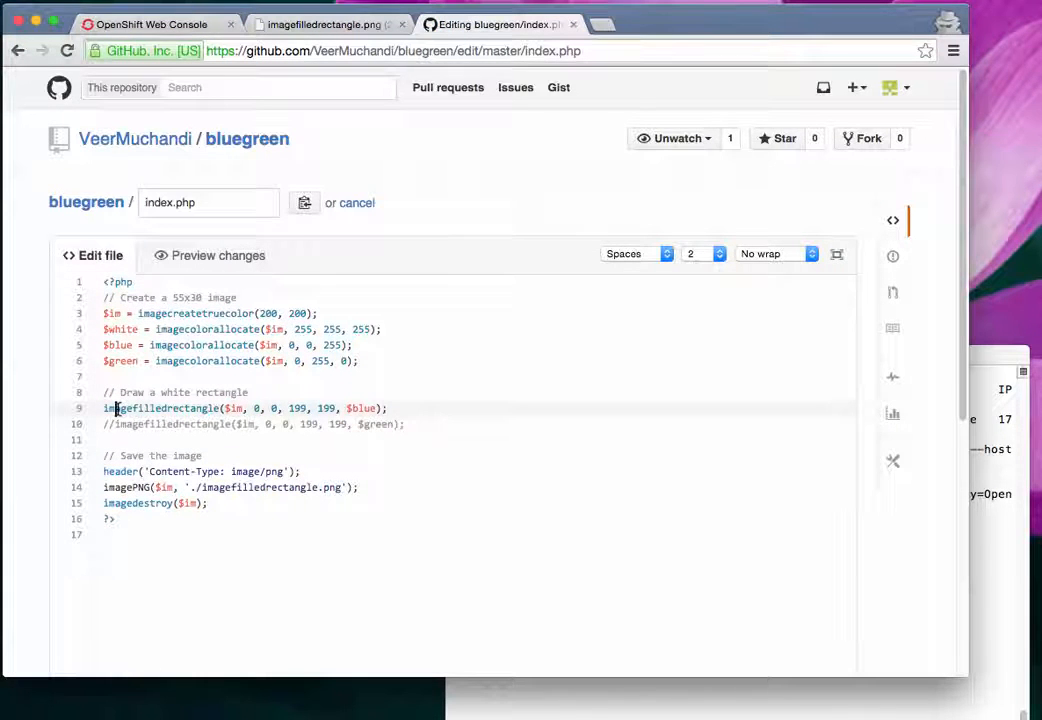
text(//)
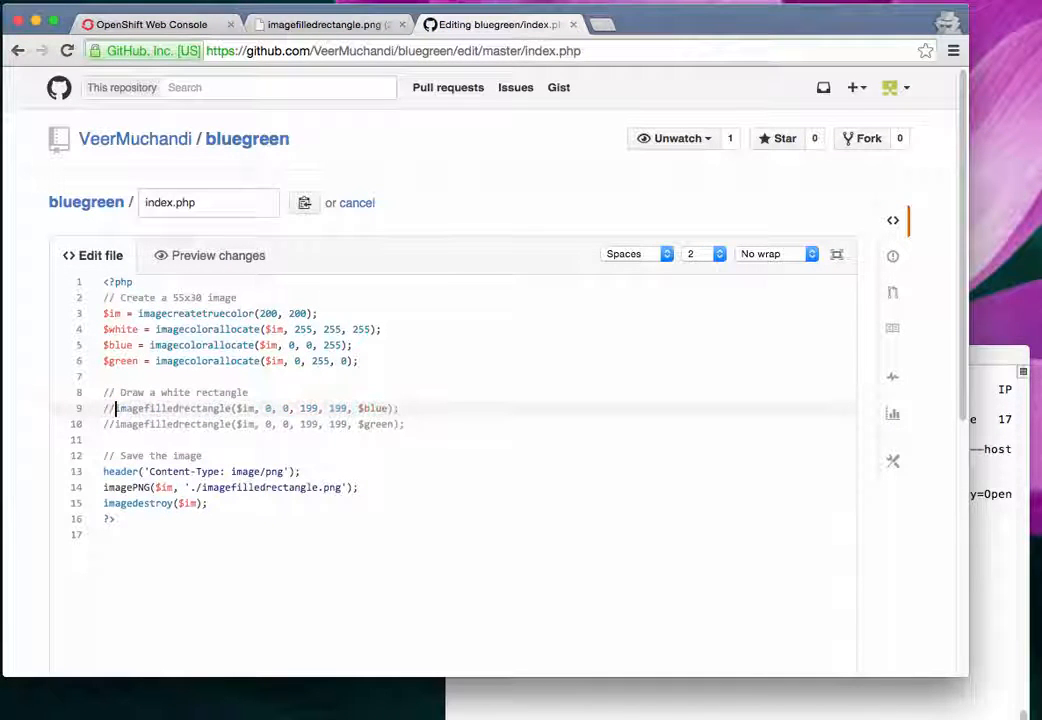
key(Down)
key(BackSpace)
key(BackSpace)
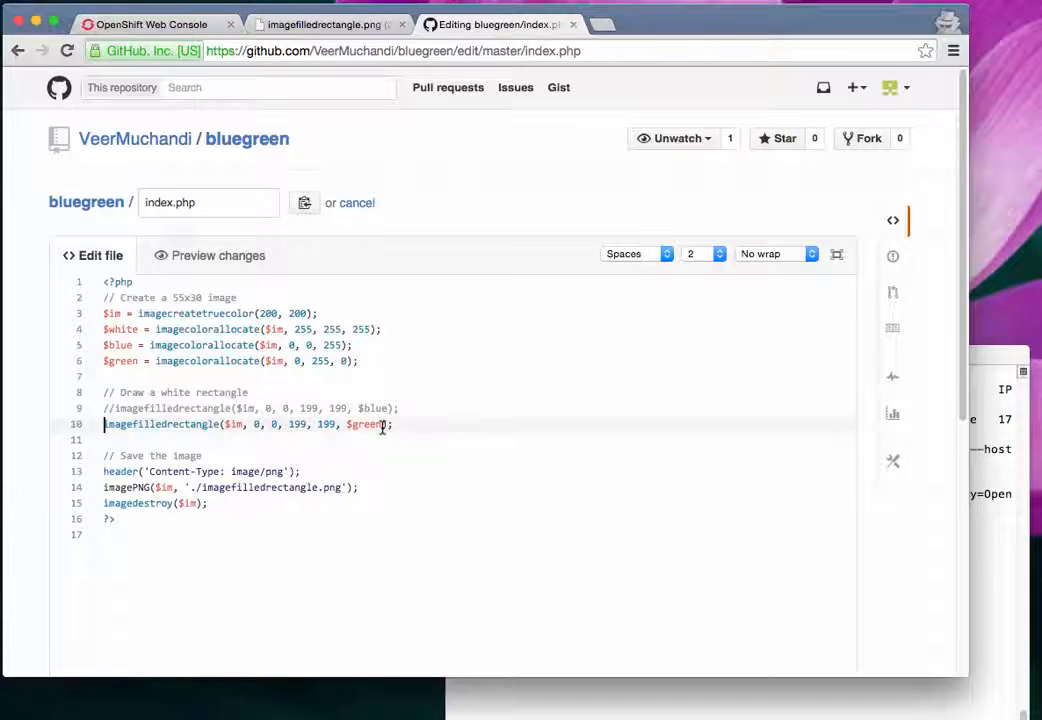
scroll(382, 428, down, 5)
click(140, 622)
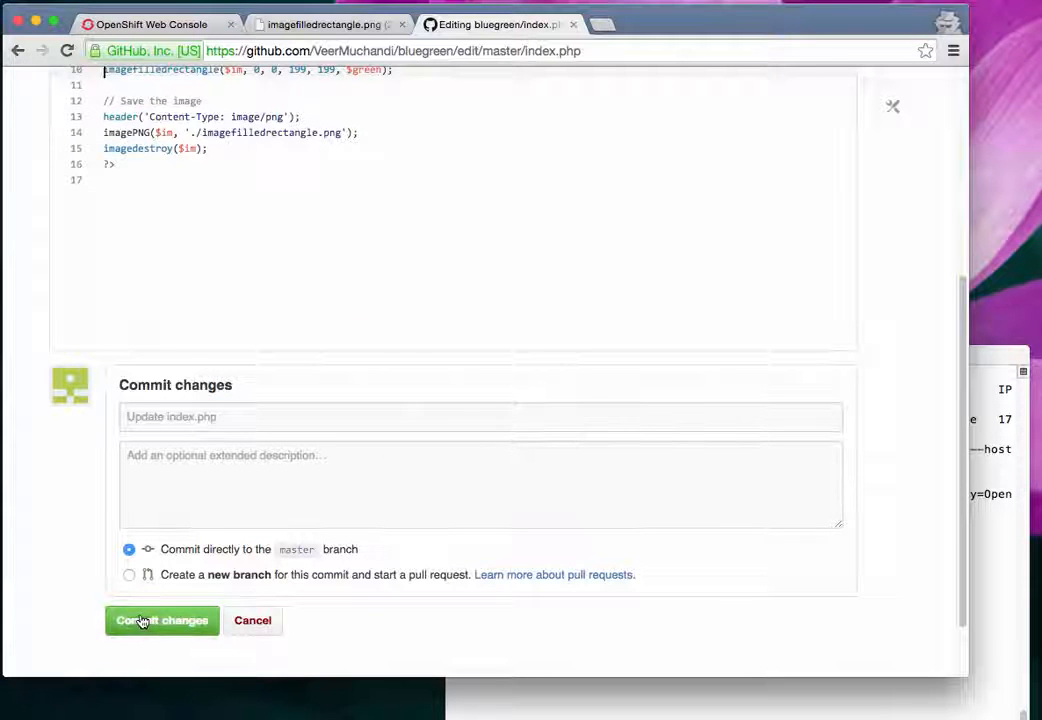
Start a new application in the OpenShift Blue Green Deployment Project from the bluegreen.git GitHub repository, using the php:5.5 builder image
click(150, 24)
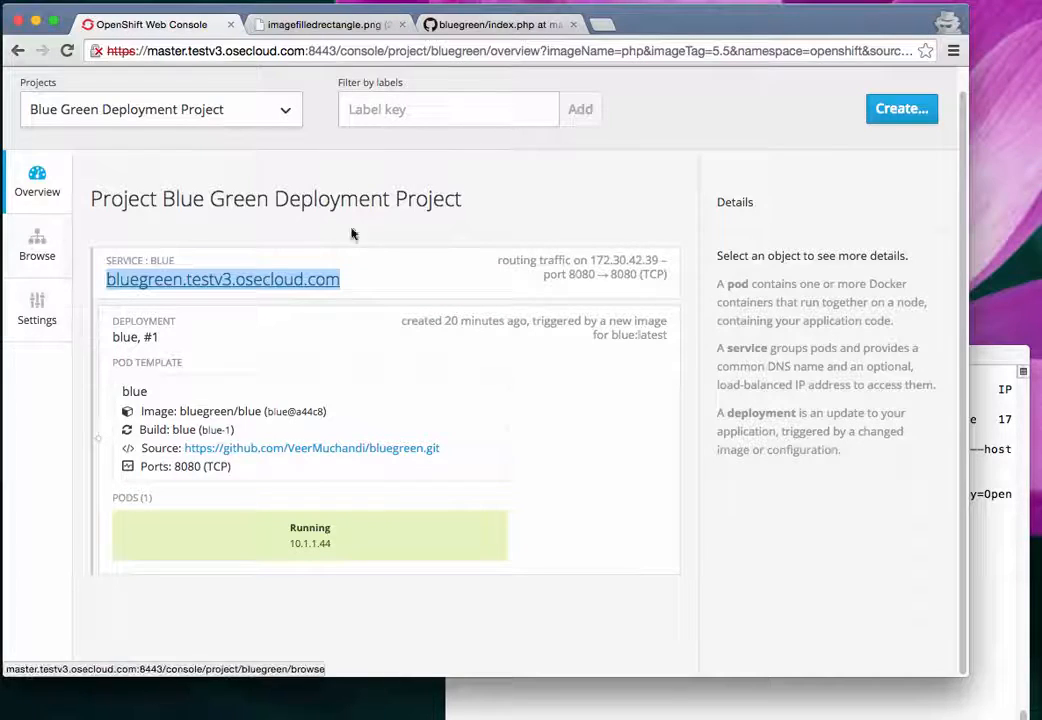
click(902, 110)
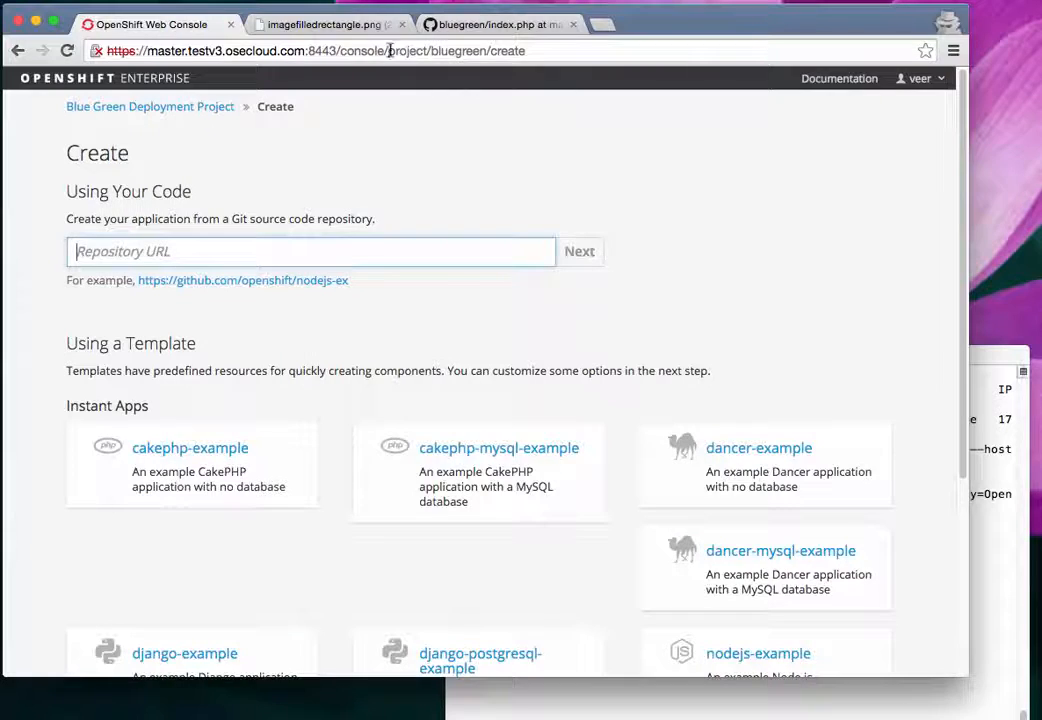
click(465, 24)
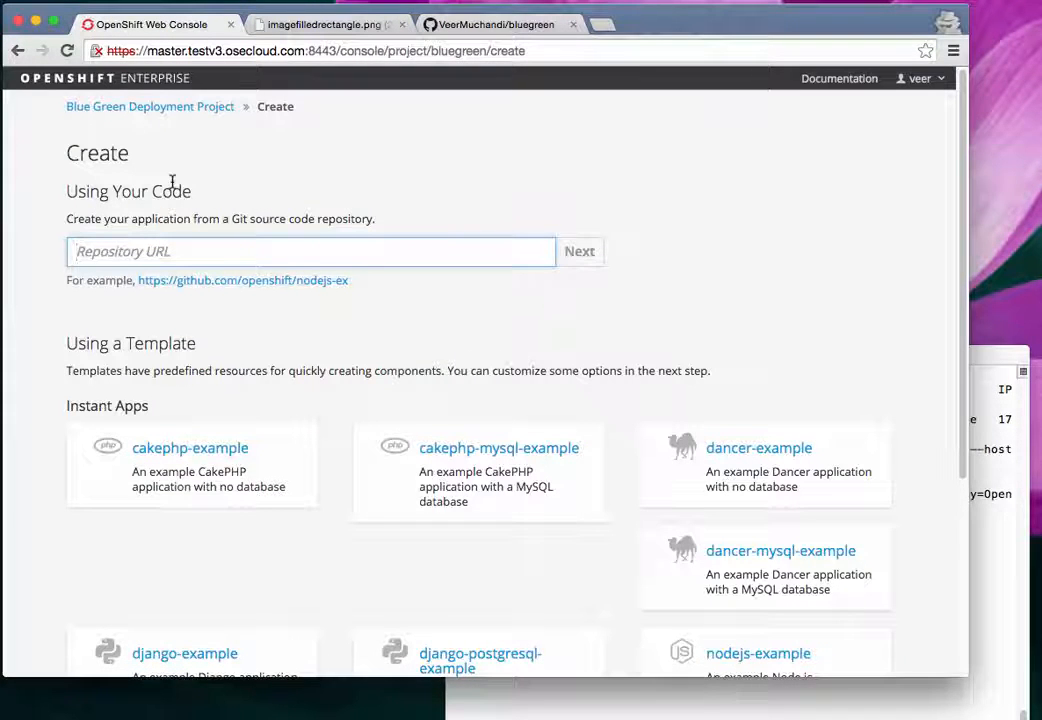
text(https://github.com/VeerMuchandi/bluegreen.git)
click(591, 259)
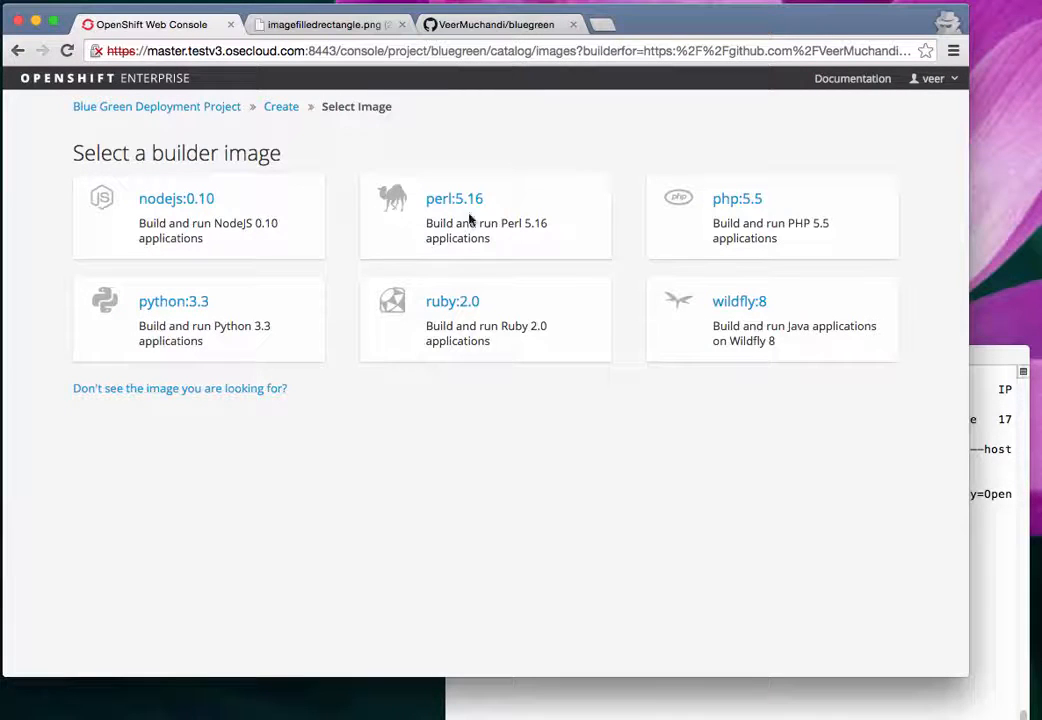
click(763, 201)
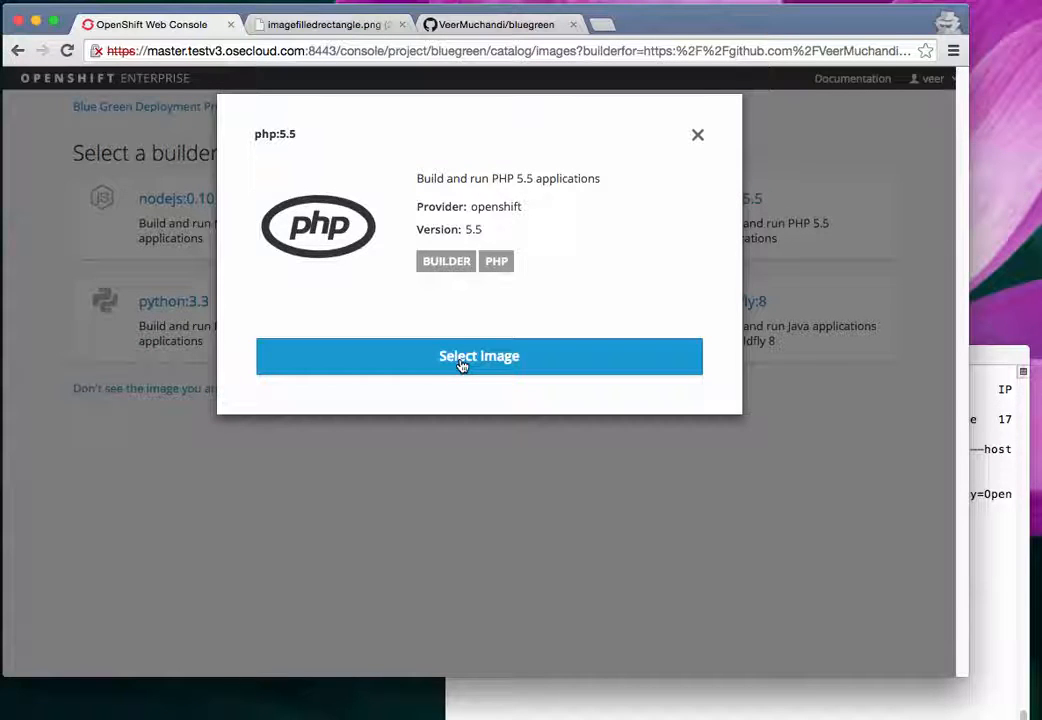
click(461, 365)
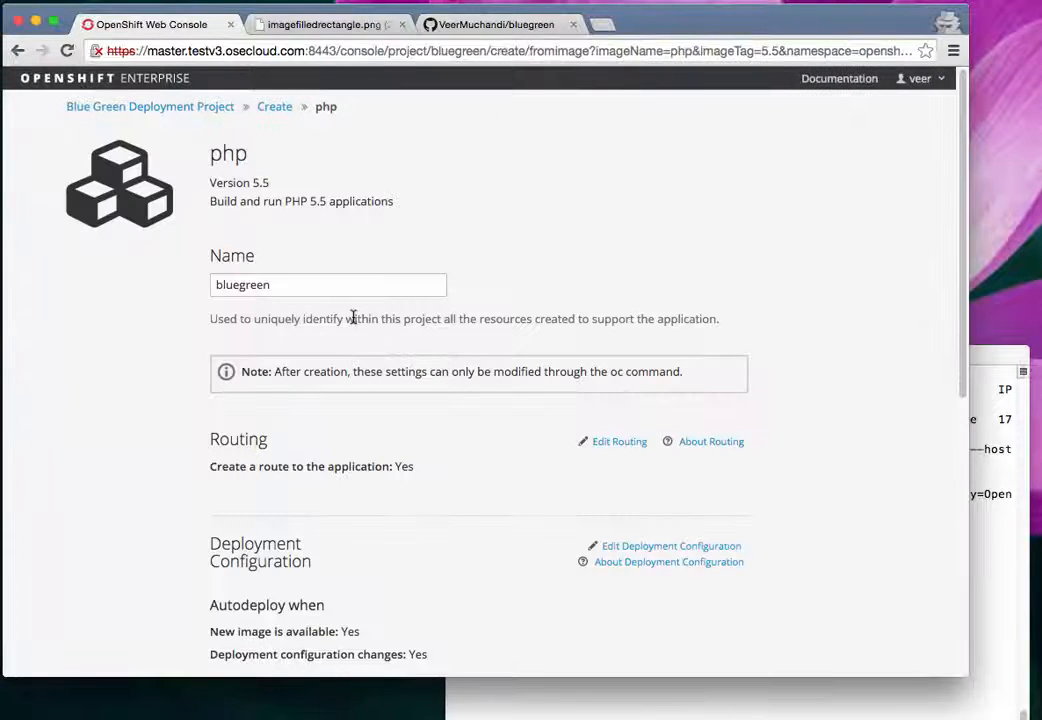
Name the application green, disable creating a route to it, and create it with the remaining default settings
drag(305, 289, 153, 286)
text(gre)
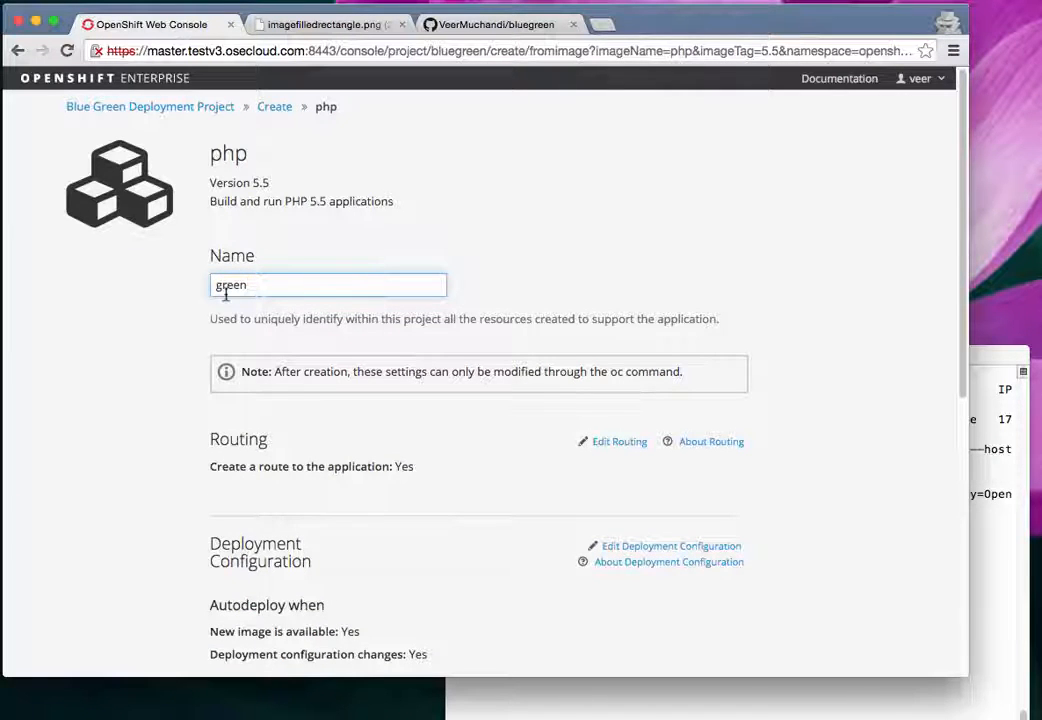
scroll(320, 370, down, 1)
scroll(340, 380, down, 1)
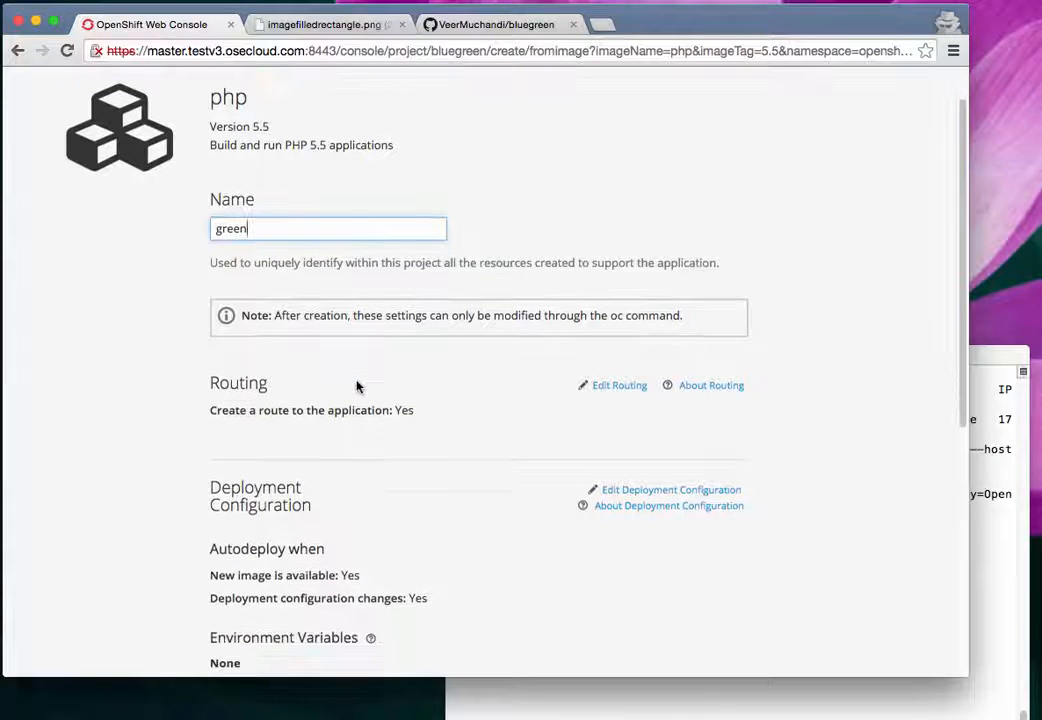
click(617, 387)
click(215, 411)
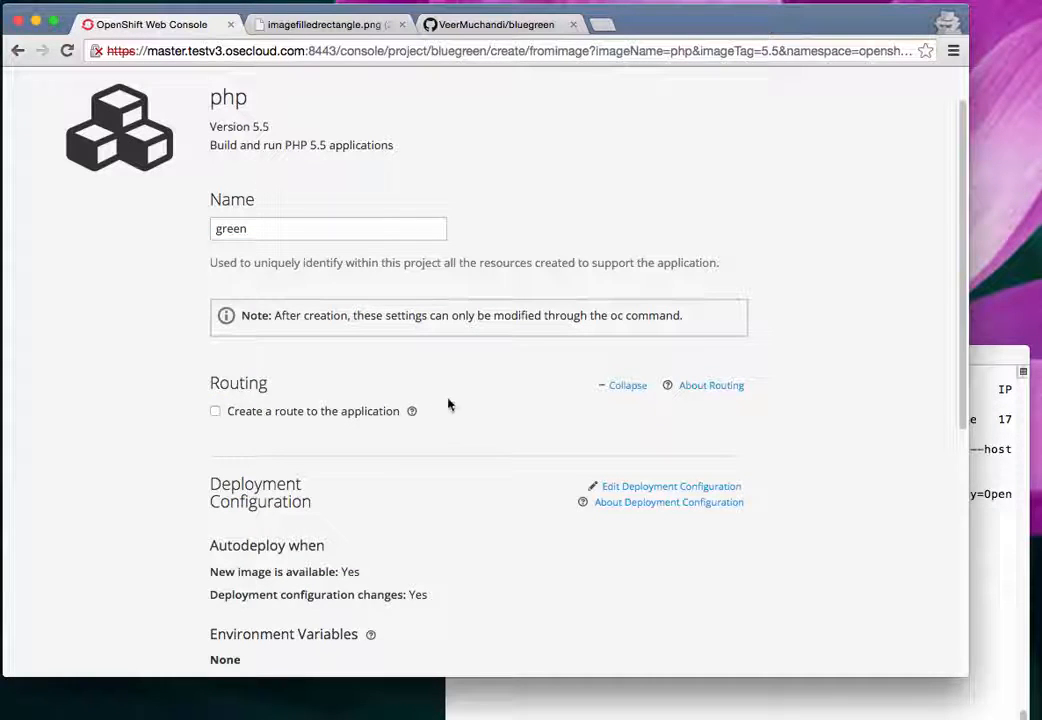
scroll(350, 446, down, 5)
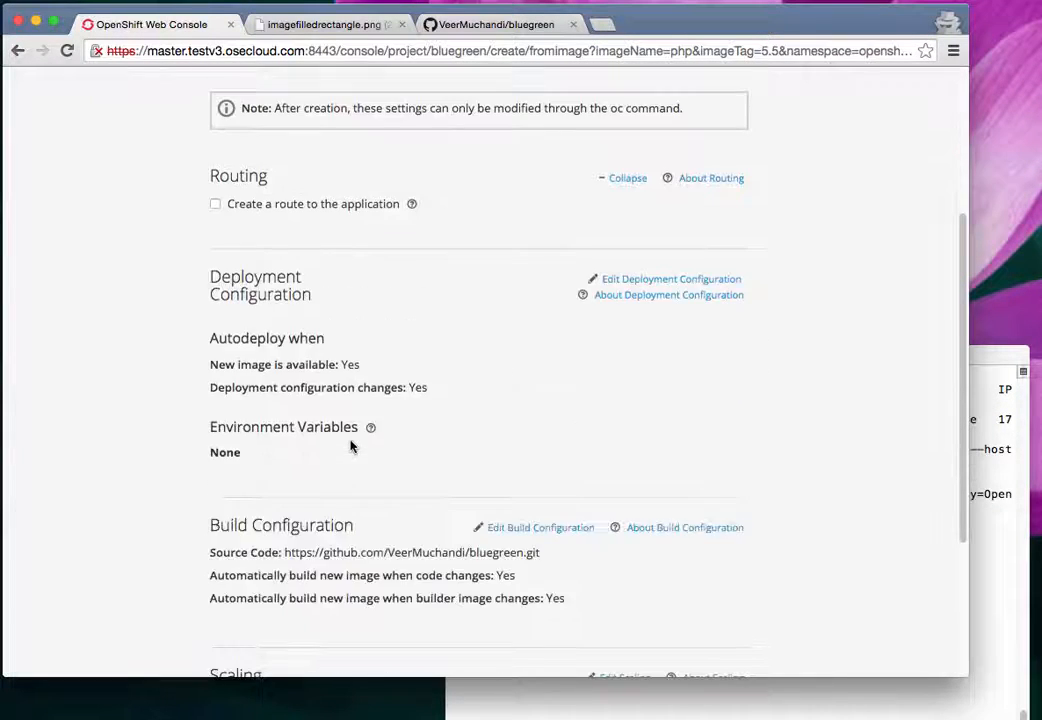
scroll(350, 446, down, 2)
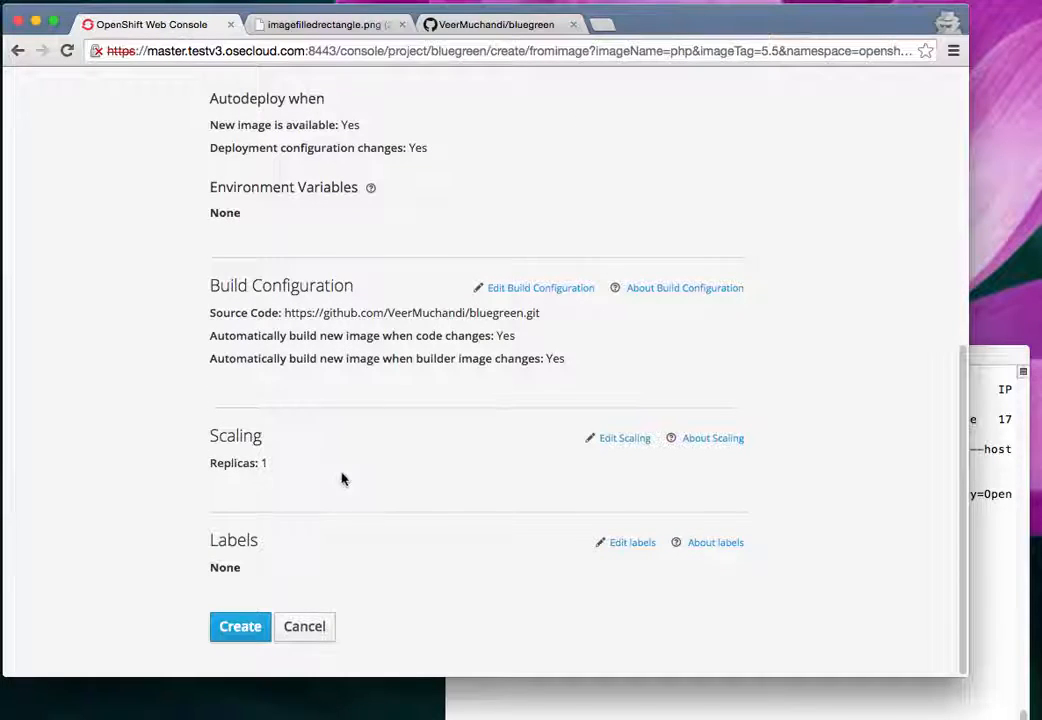
click(251, 631)
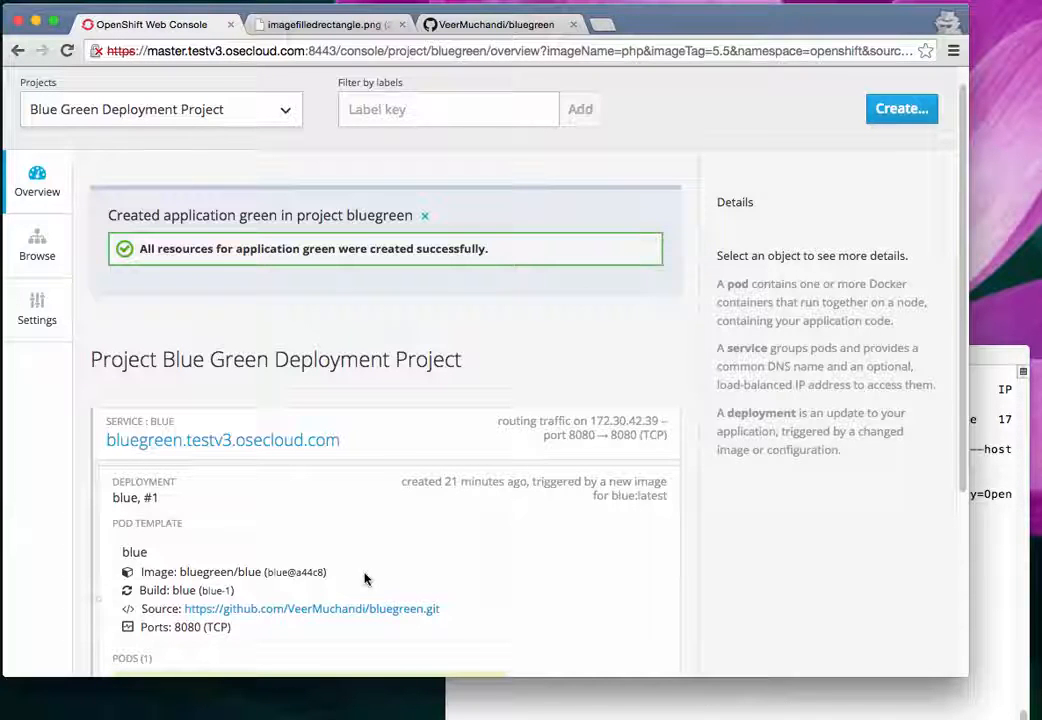
Check the green service in the project overview, and list the builds in a cleared terminal with oc get builds
scroll(365, 579, down, 10)
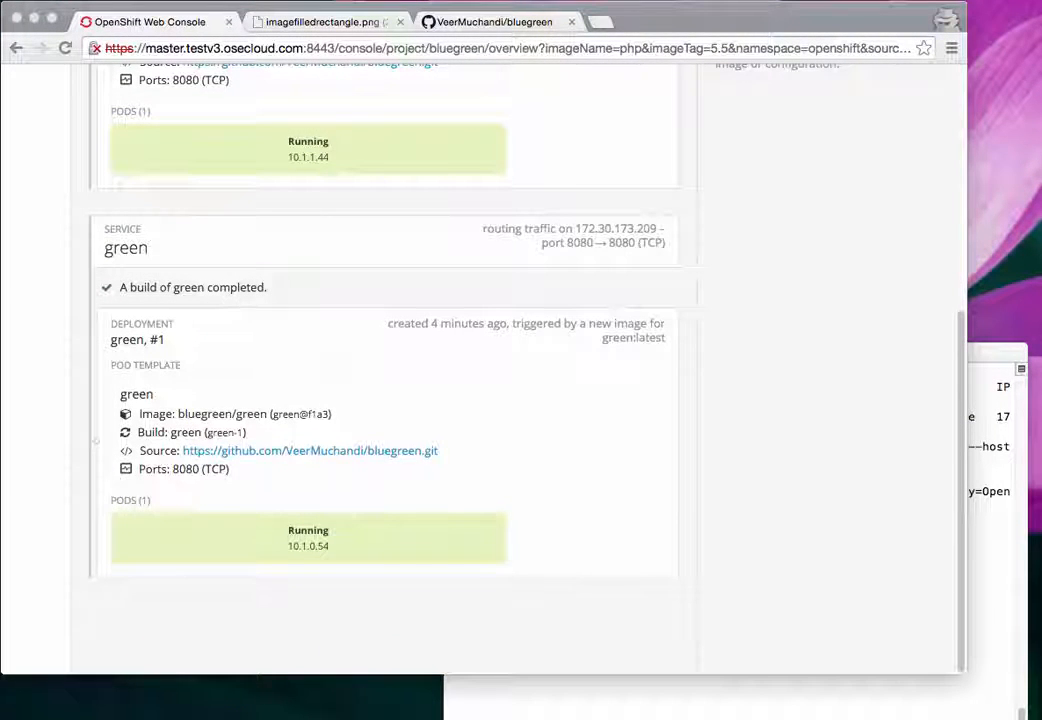
click(995, 558)
text(clear\)
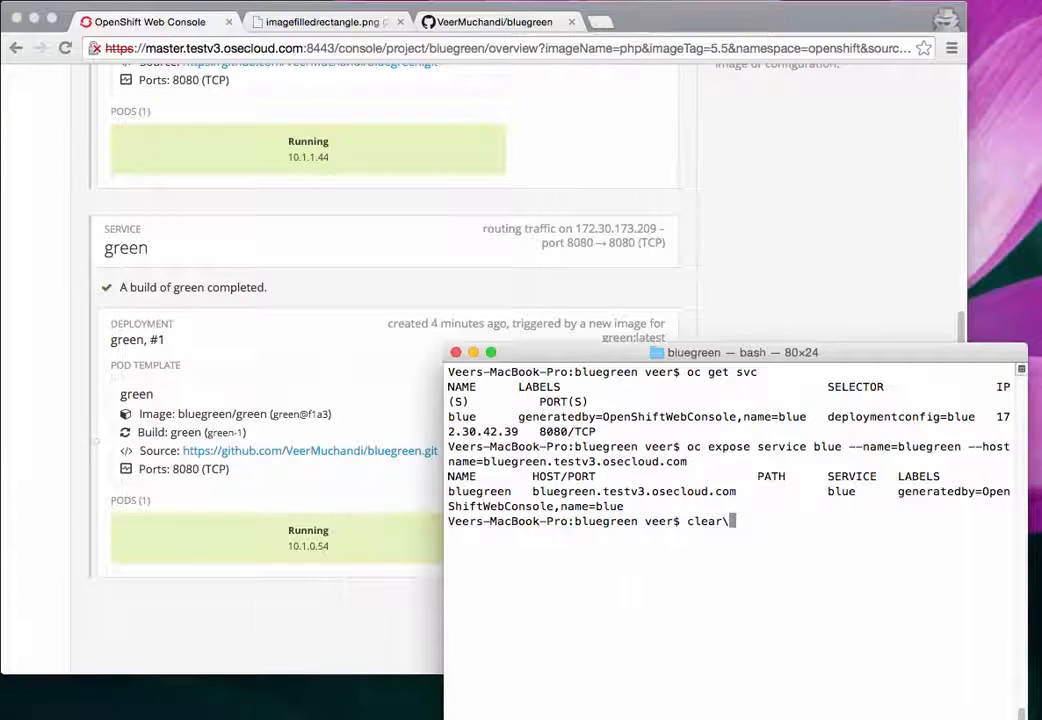
key(Return)
text(oc get builds)
key(Return)
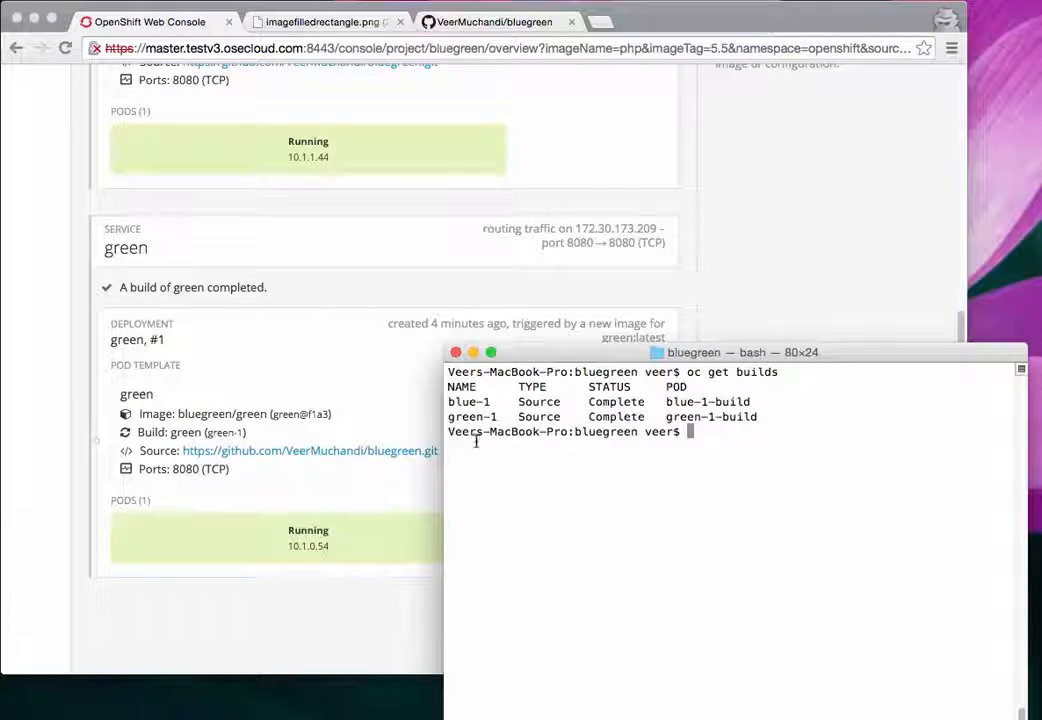
List the pods with oc get pods and check the status of the green application's pod
text(oc)
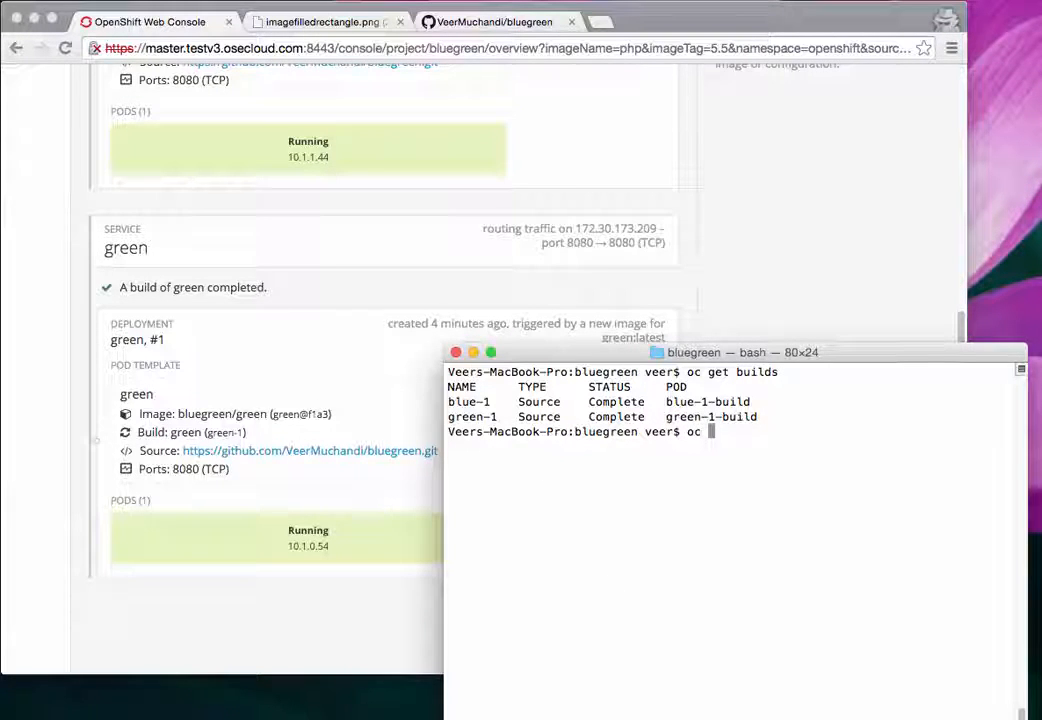
text(get pods)
key(Return)
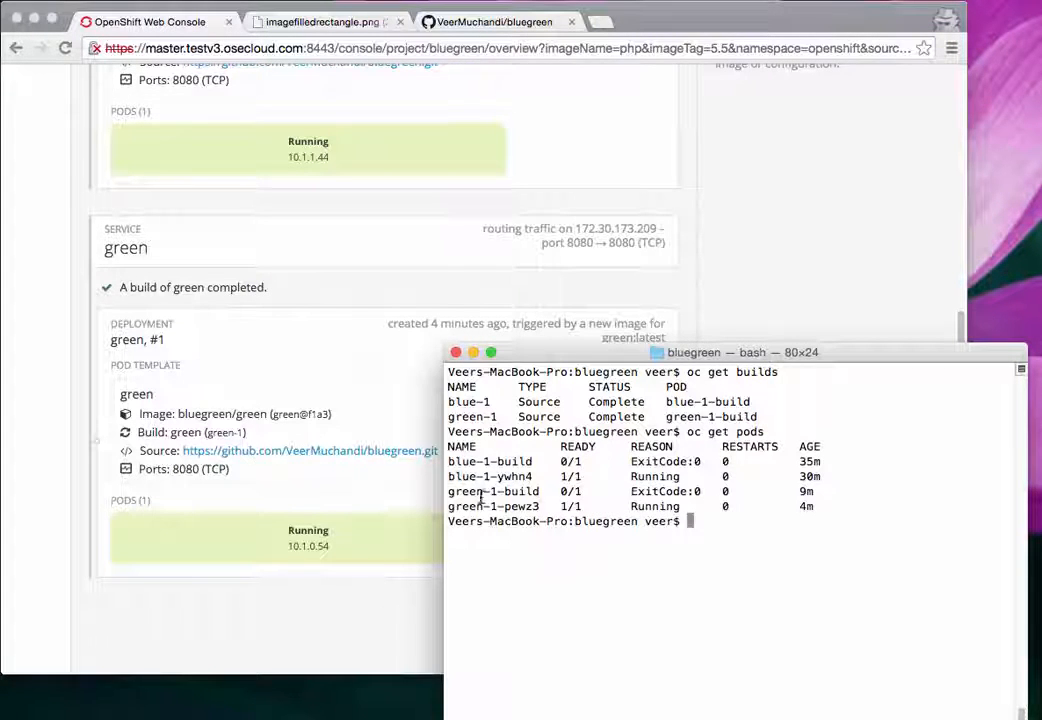
drag(448, 507, 544, 507)
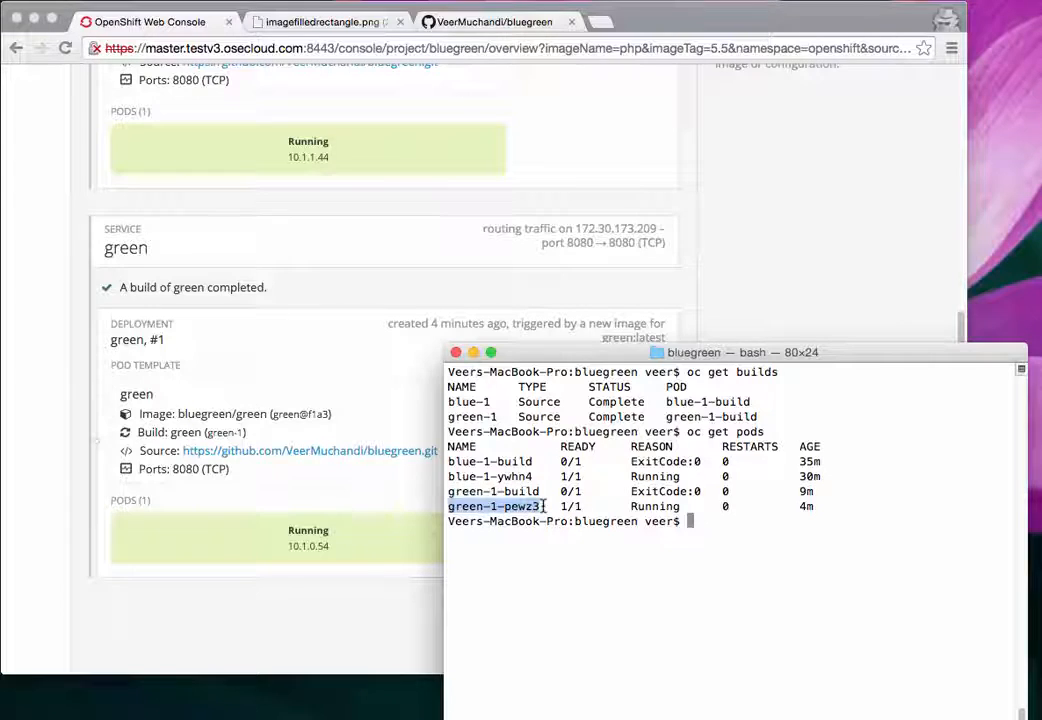
double_click(669, 507)
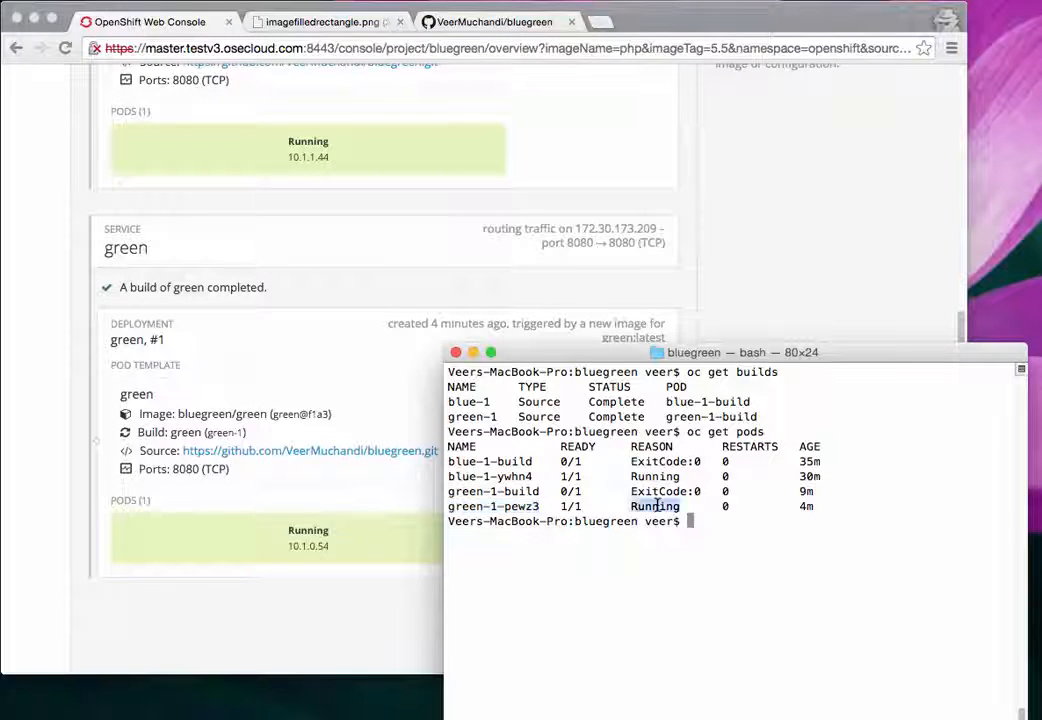
click(715, 521)
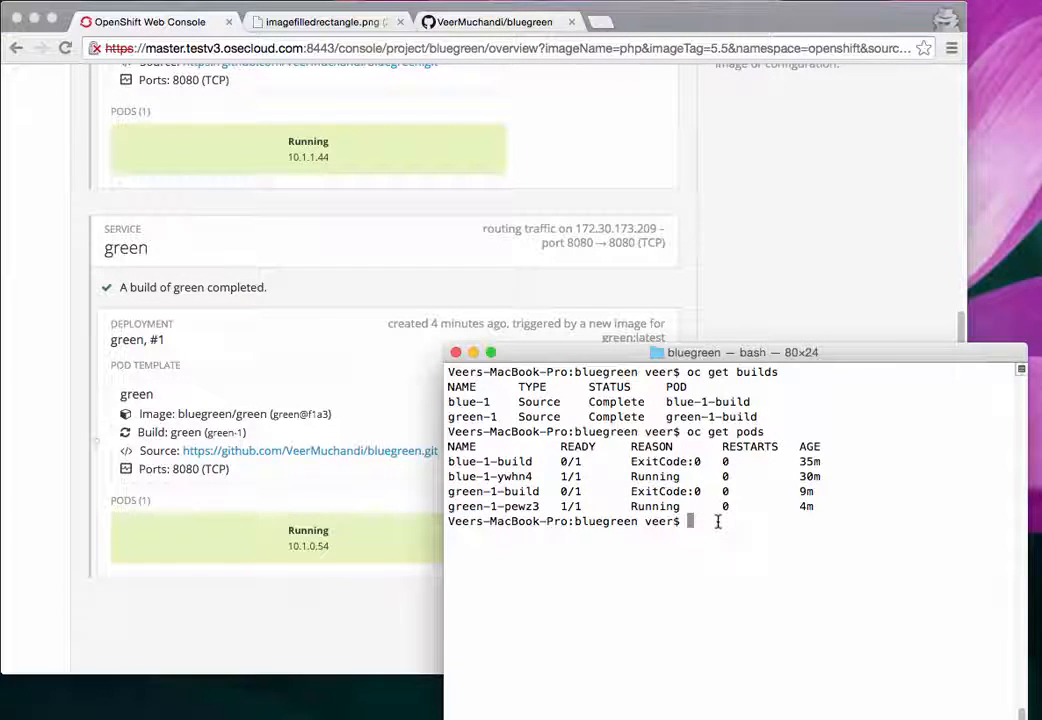
Reload imagefilledrectangle.png in the application's browser tab to check which version is served, and return to the OpenShift project overview
click(305, 22)
click(64, 48)
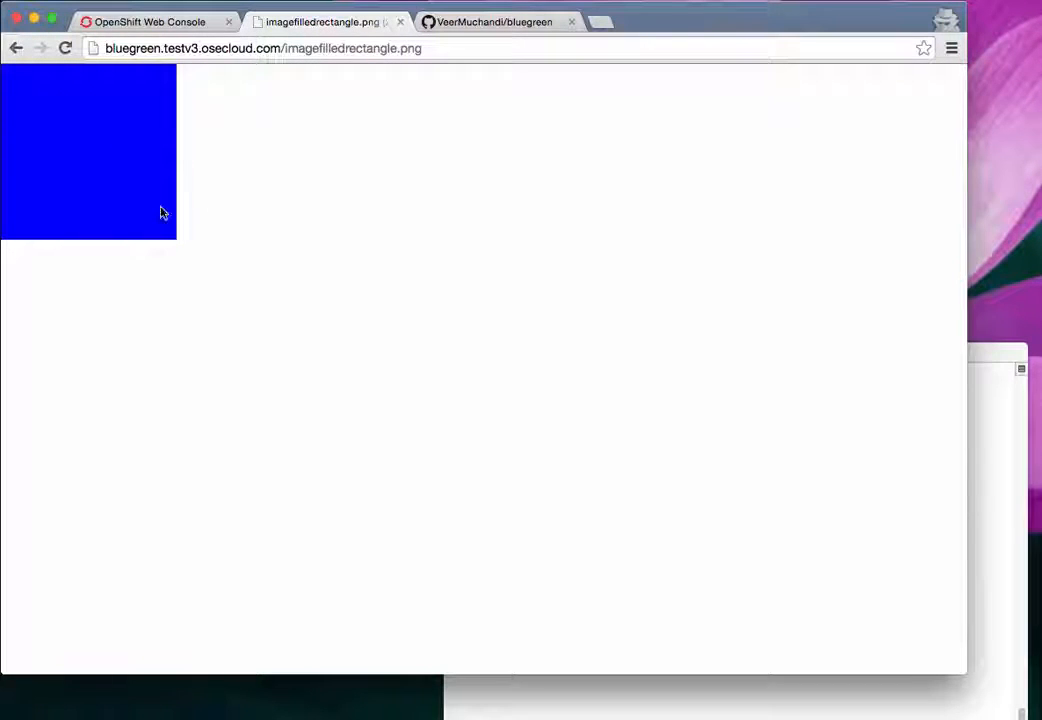
click(133, 31)
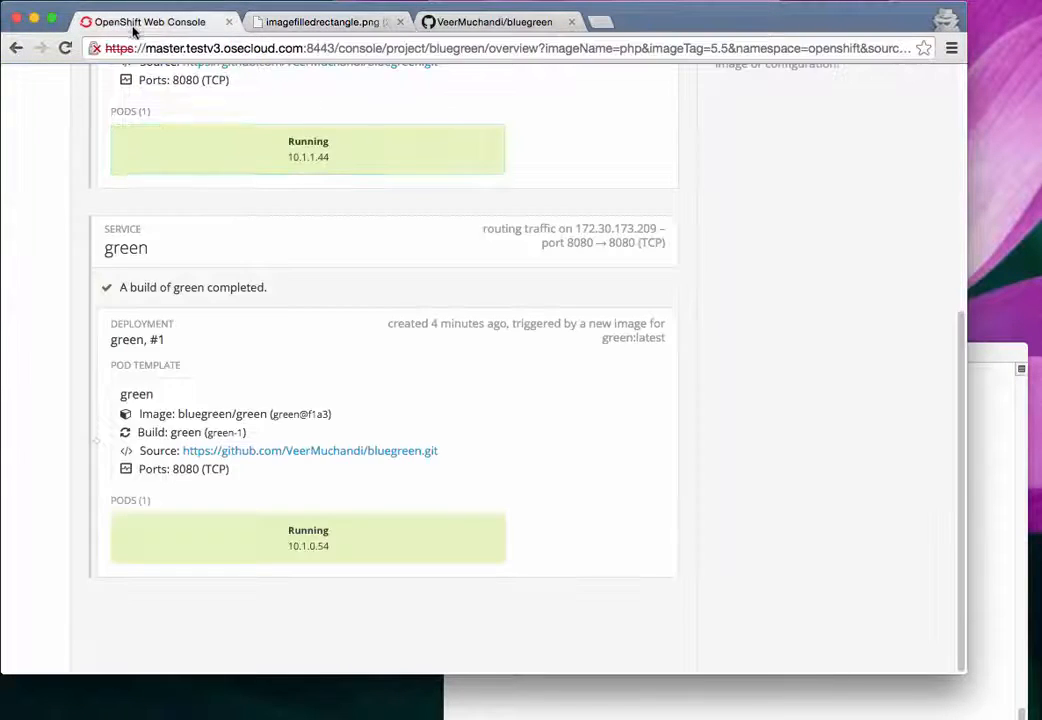
List the routes in the terminal with oc get routes and check which service the bluegreen route targets
click(995, 474)
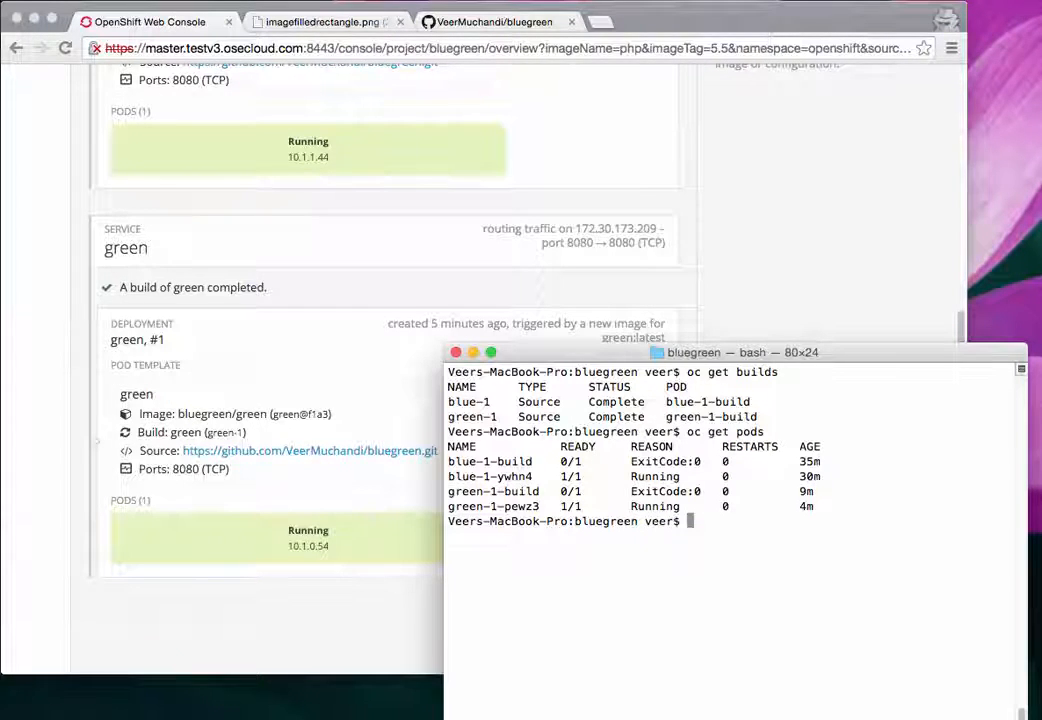
text(oc )
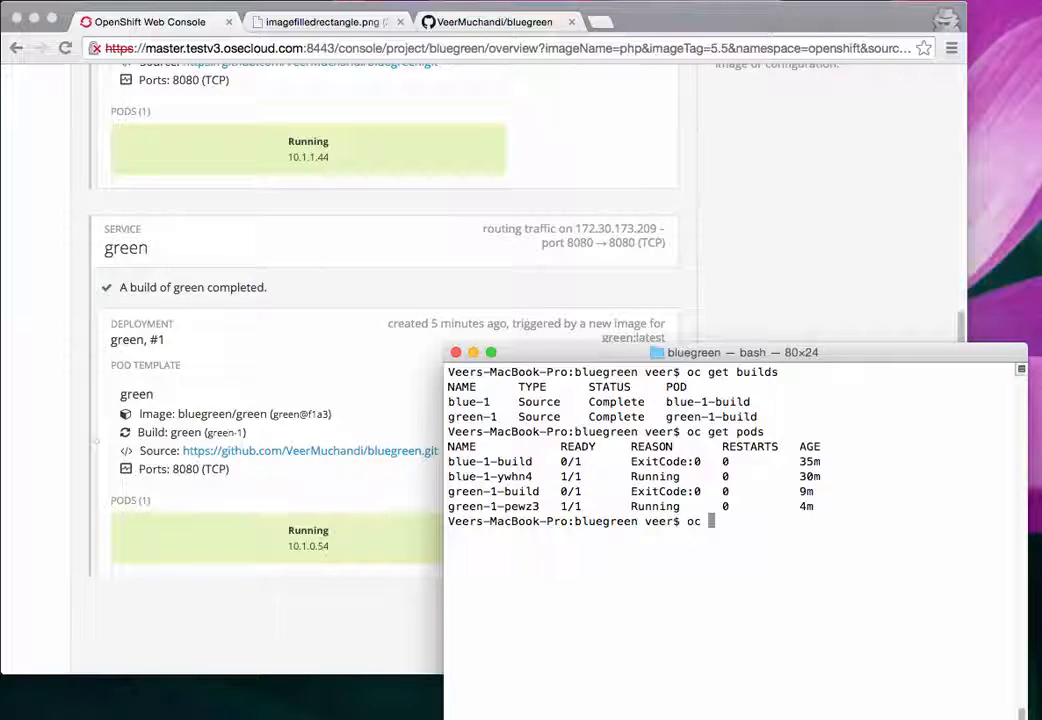
text(get routes)
key(Return)
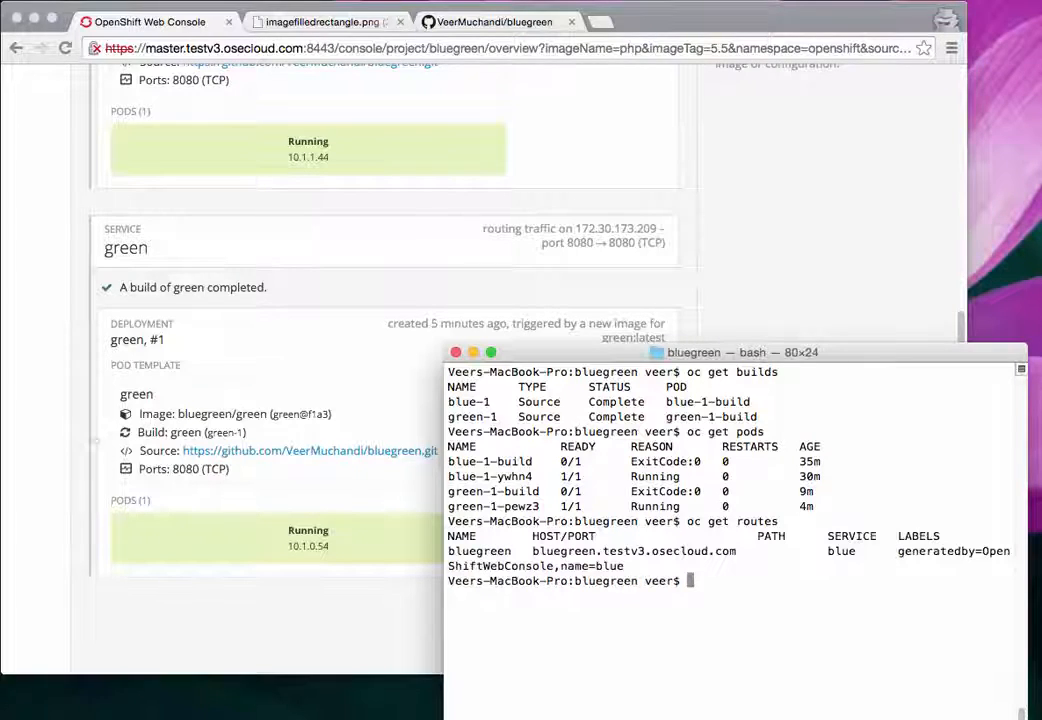
double_click(478, 551)
double_click(842, 551)
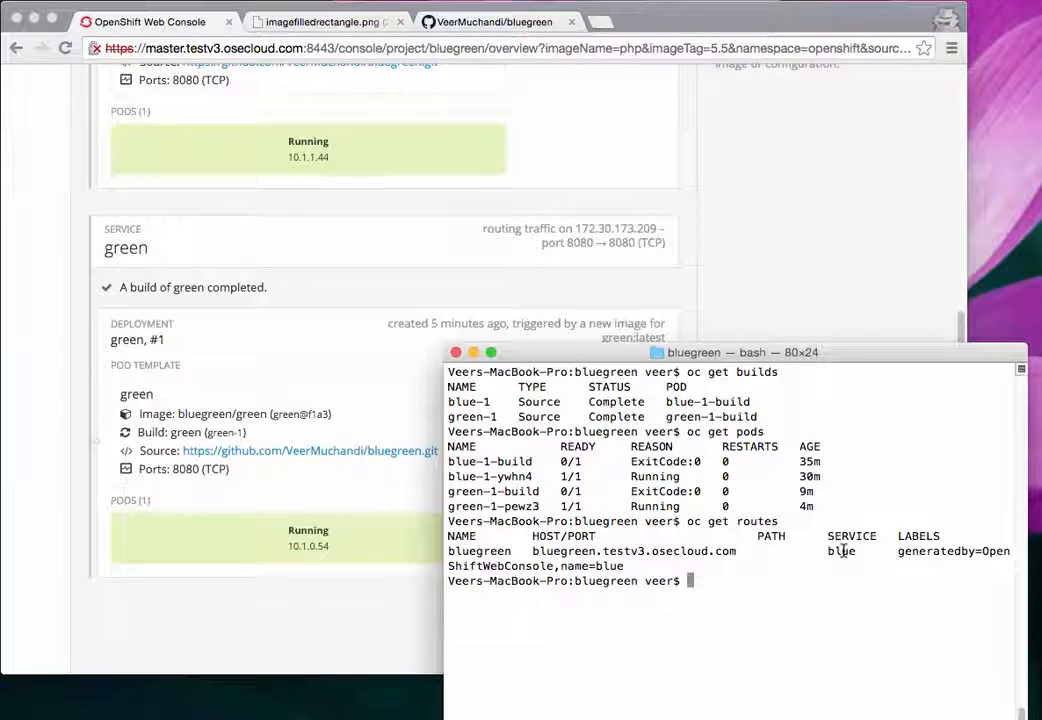
click(740, 581)
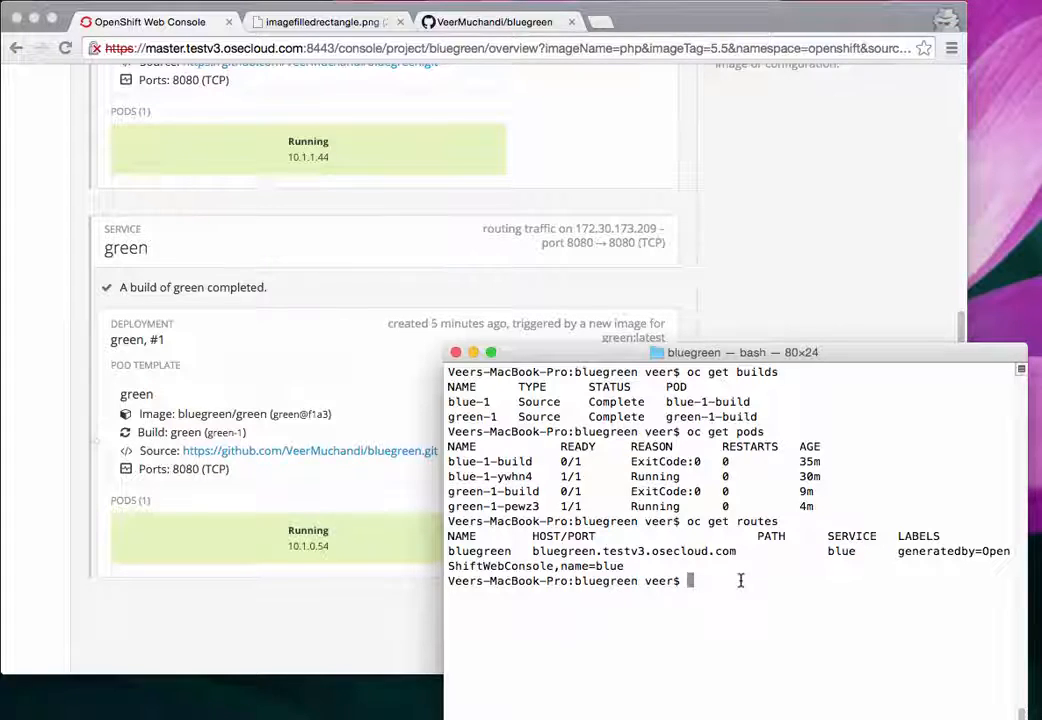
Open the bluegreen route's definition for editing in the terminal with oc edit route bluegreen
text(oc ec)
text(it)
key(BackSpace)
key(BackSpace)
key(BackSpace)
text(dit rou)
text(te )
text(bluegreen)
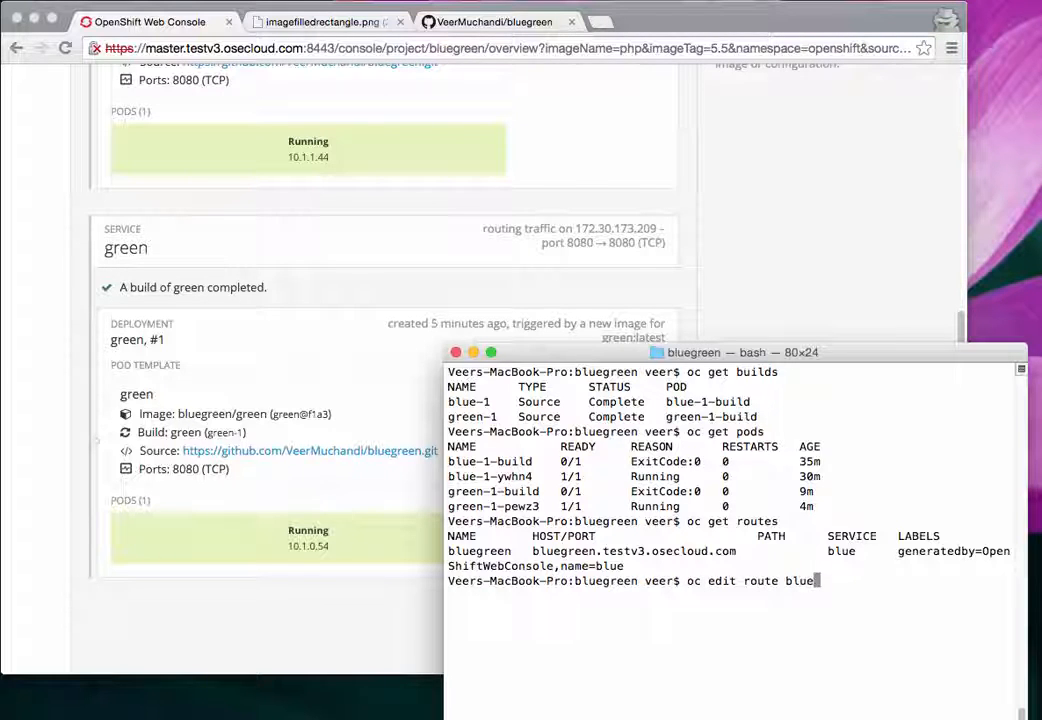
key(Return)
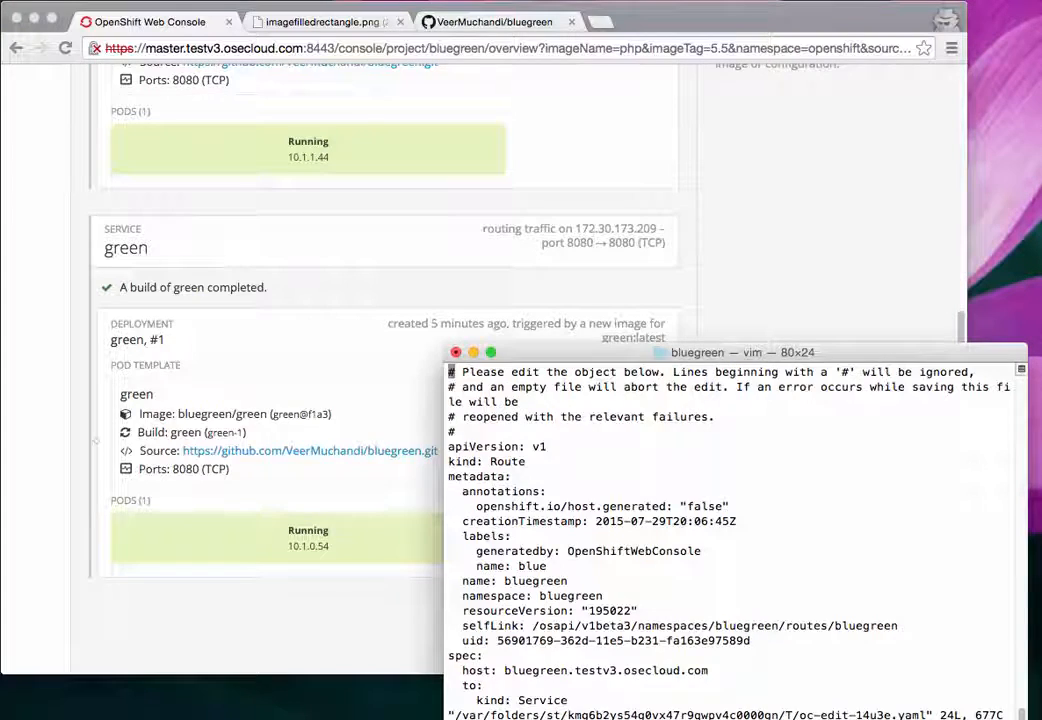
Set the target service name under the route's spec to green, and save and close the definition
key(ctrl+f)
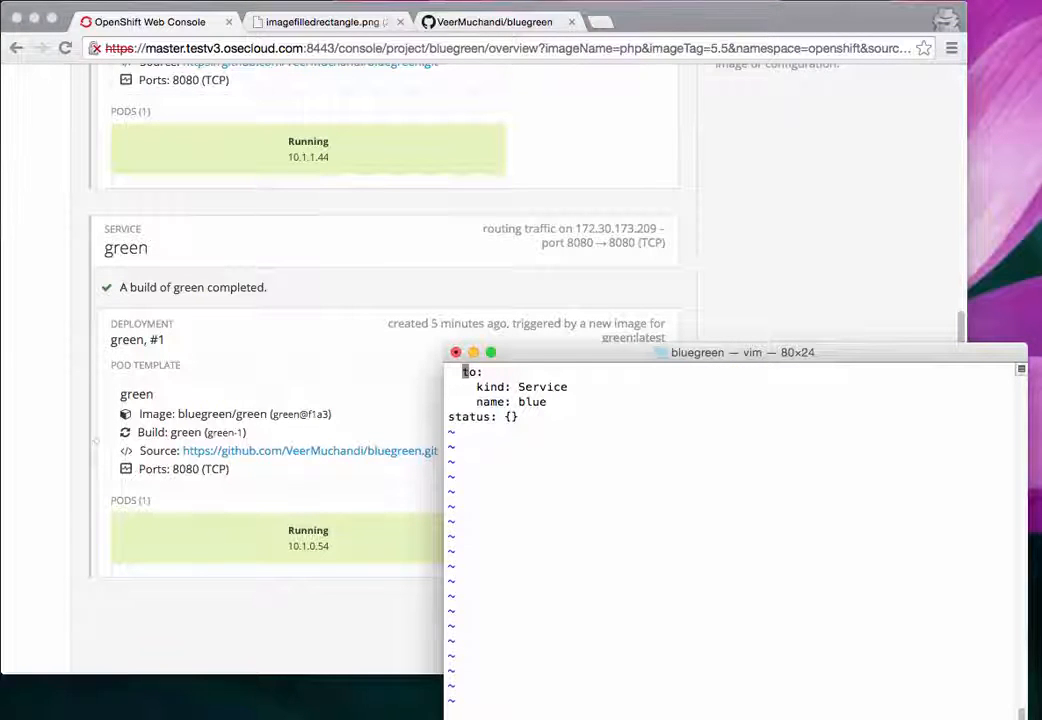
key(k)
key(k)
key(k)
key(k)
key(j)
key(j)
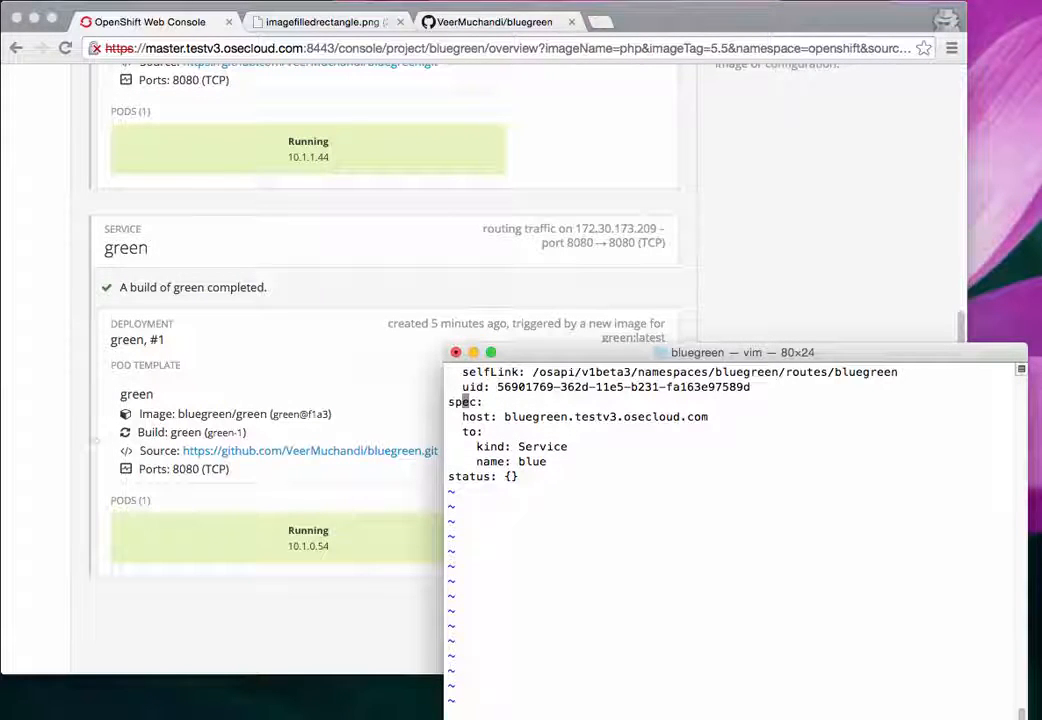
key(j)
key(j)
key(j)
key(k)
key(k)
key(k)
key(j)
key(l)
key(l)
key(l)
key(l)
key(l)
key(l)
key(l)
key(l)
key(l)
key(l)
key(l)
key(l)
key(l)
key(l)
key(l)
key(l)
key(l)
key(l)
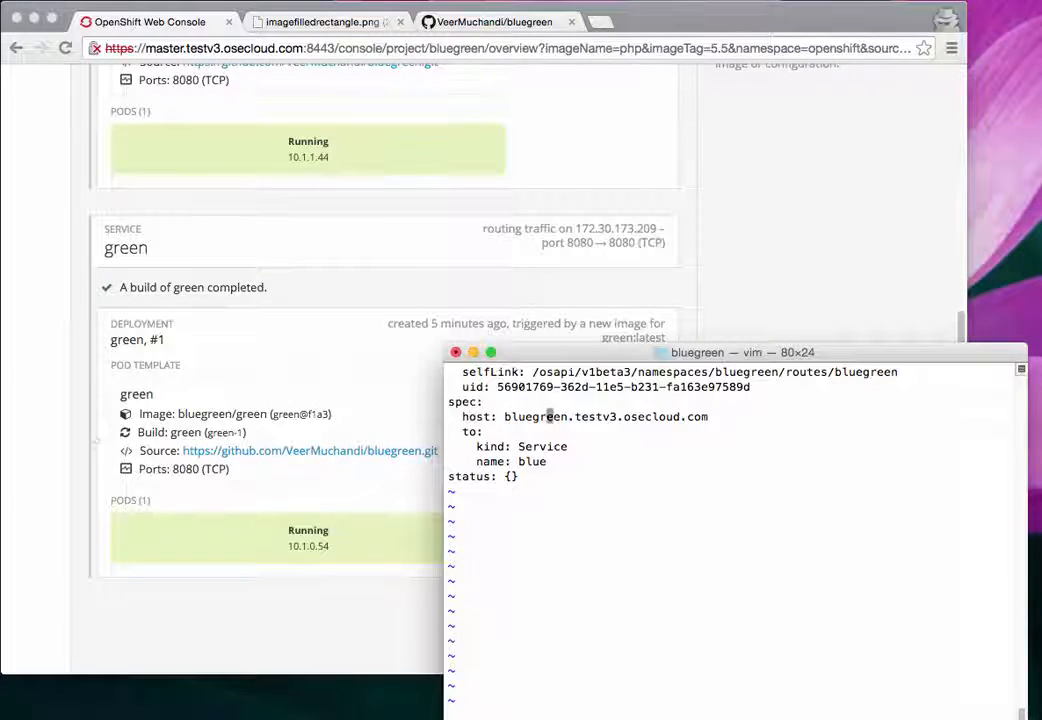
key(l)
key(l)
key(l)
key(j)
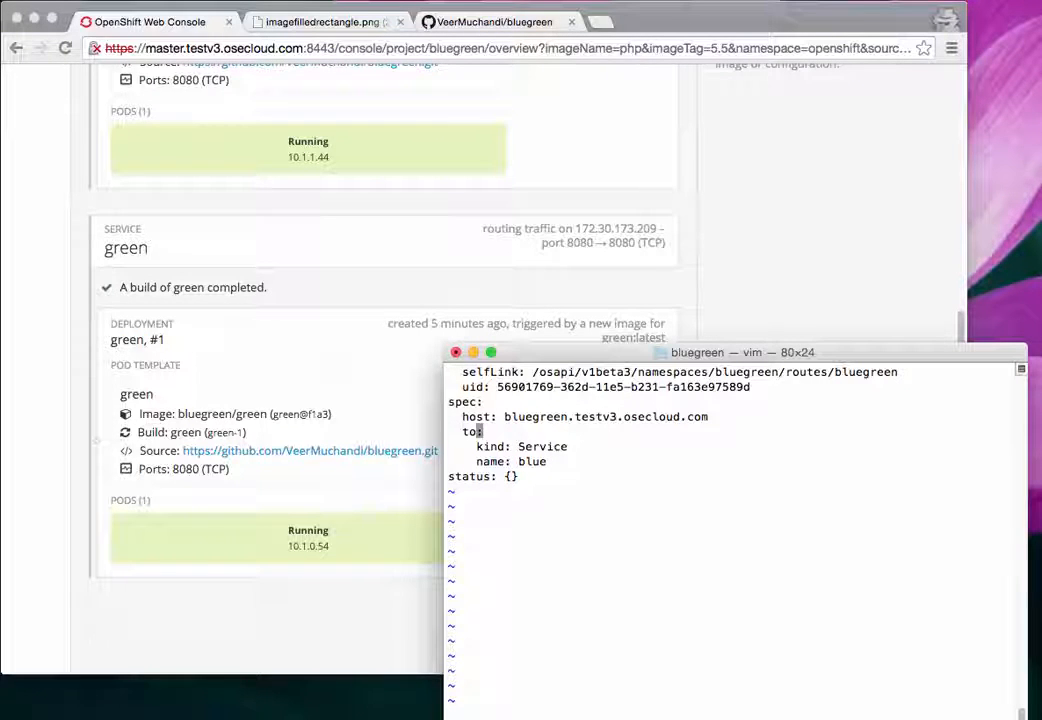
key(j)
key(dollar)
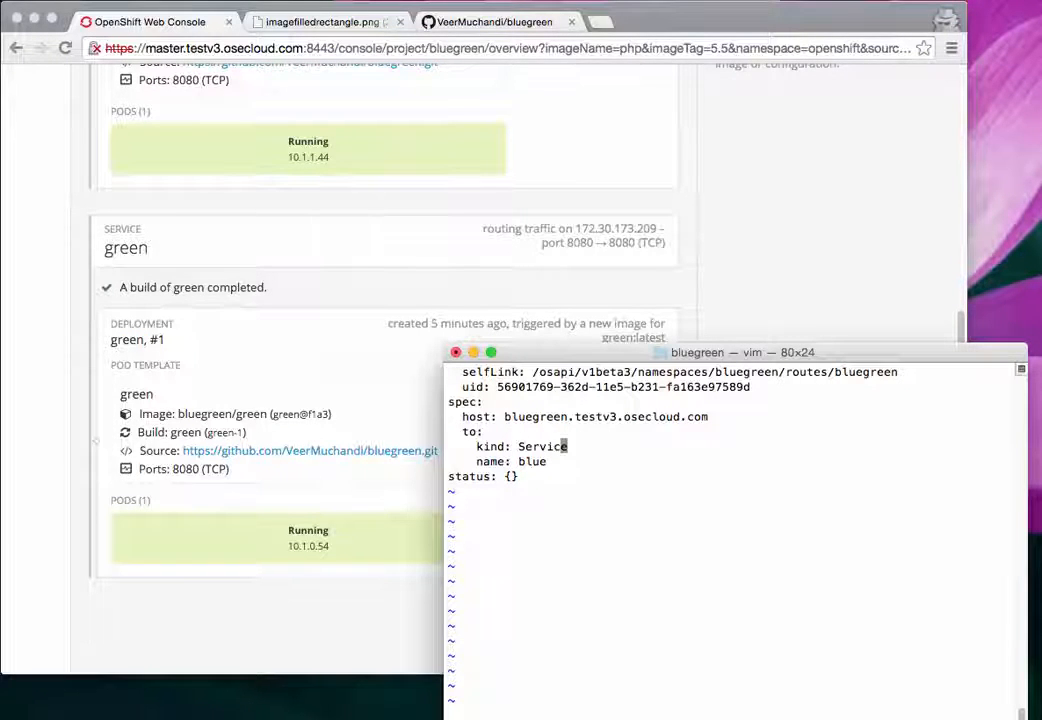
key(j)
key(h)
key(h)
key(h)
key(shift+r)
text(green)
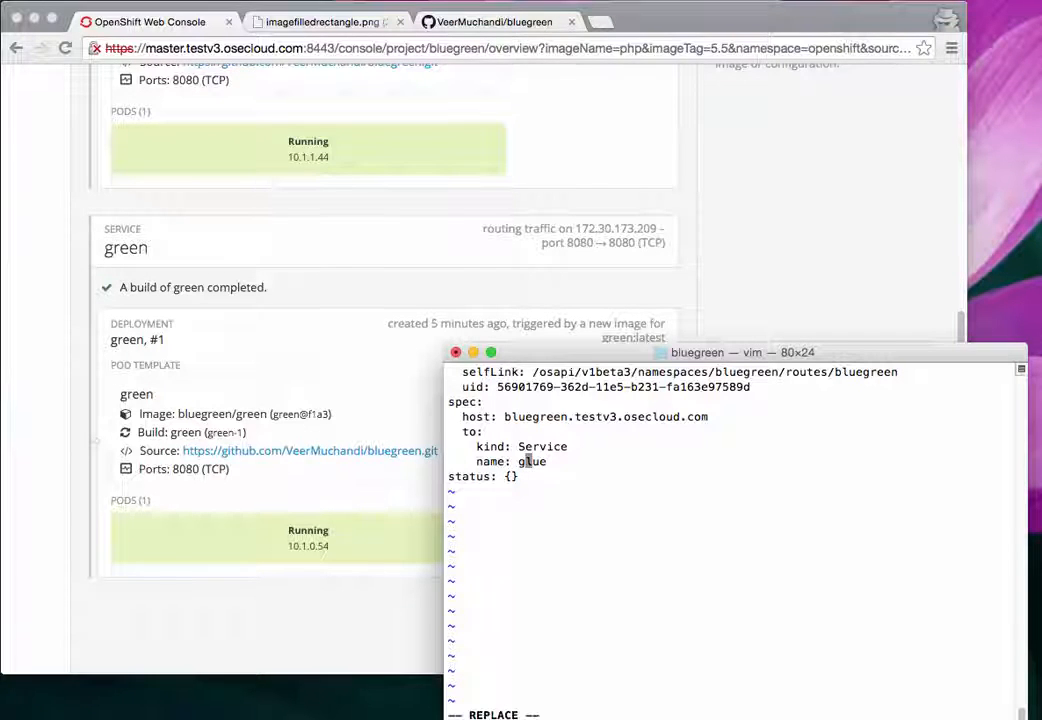
key(Escape)
text(:wq)
key(Return)
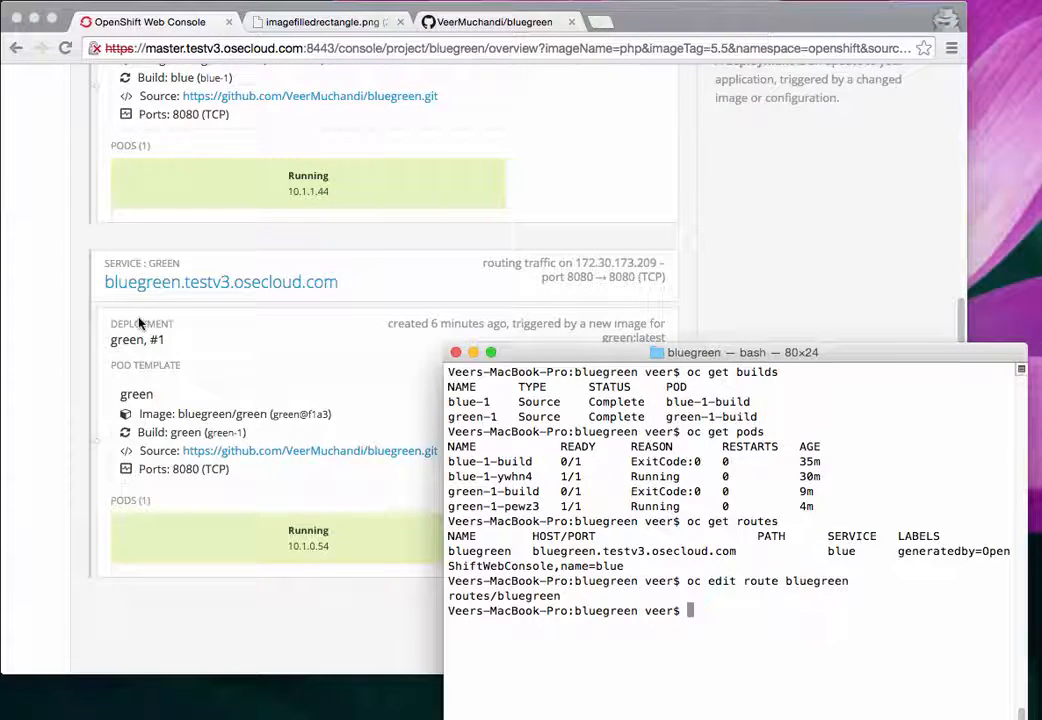
Check in the OpenShift project overview which service the bluegreen route is attached to
scroll(133, 297, up, 5)
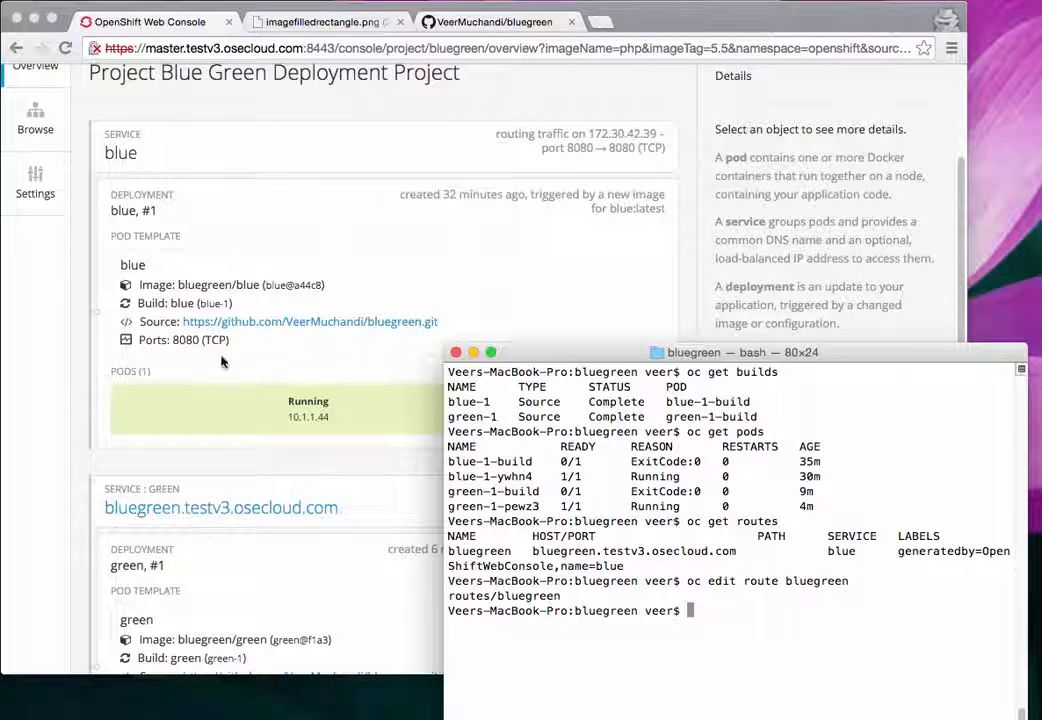
scroll(234, 490, down, 2)
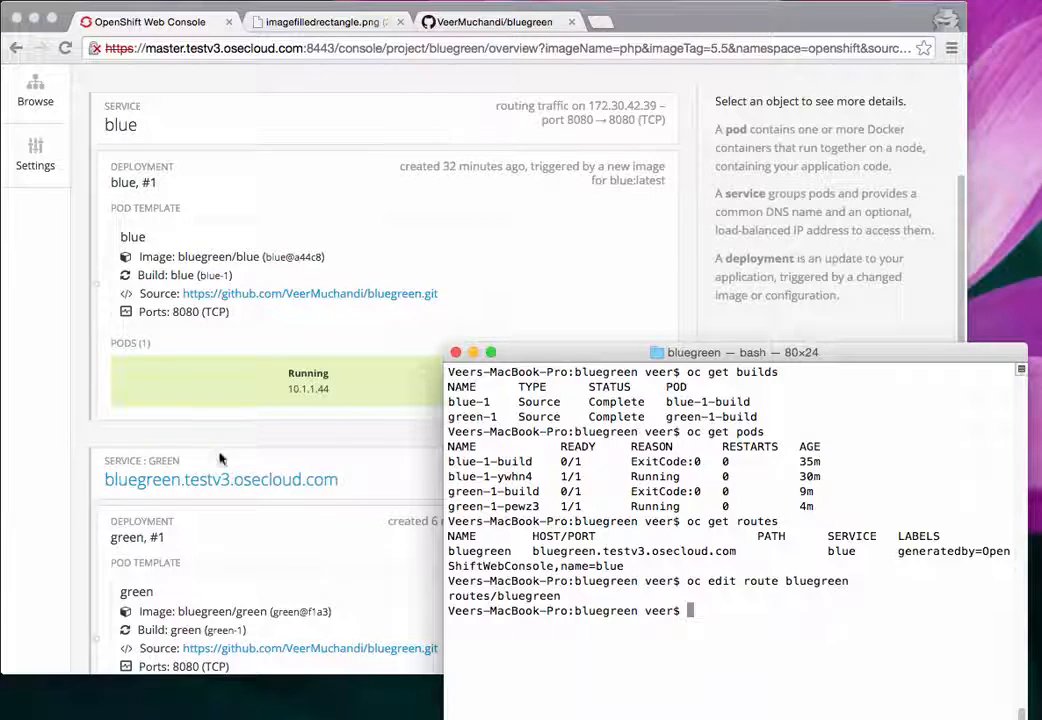
scroll(221, 470, down, 2)
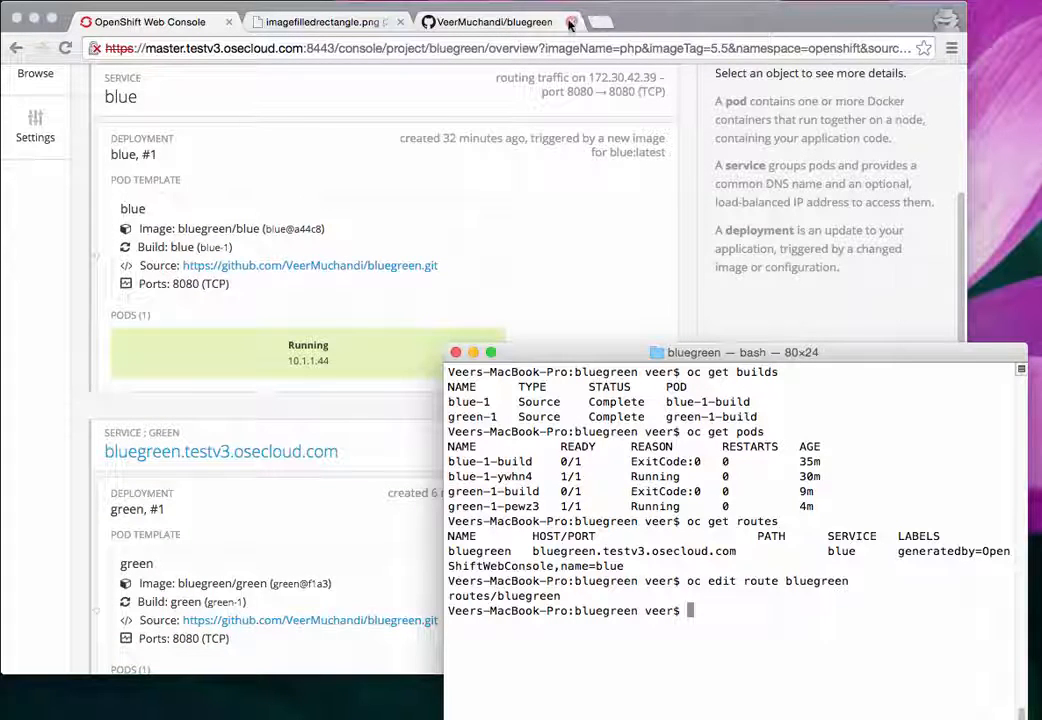
Open the bluegreen.testv3.osecloud.com route in a new browser tab, and reload imagefilledrectangle.png in its existing tab to check the served version
right_click(262, 451)
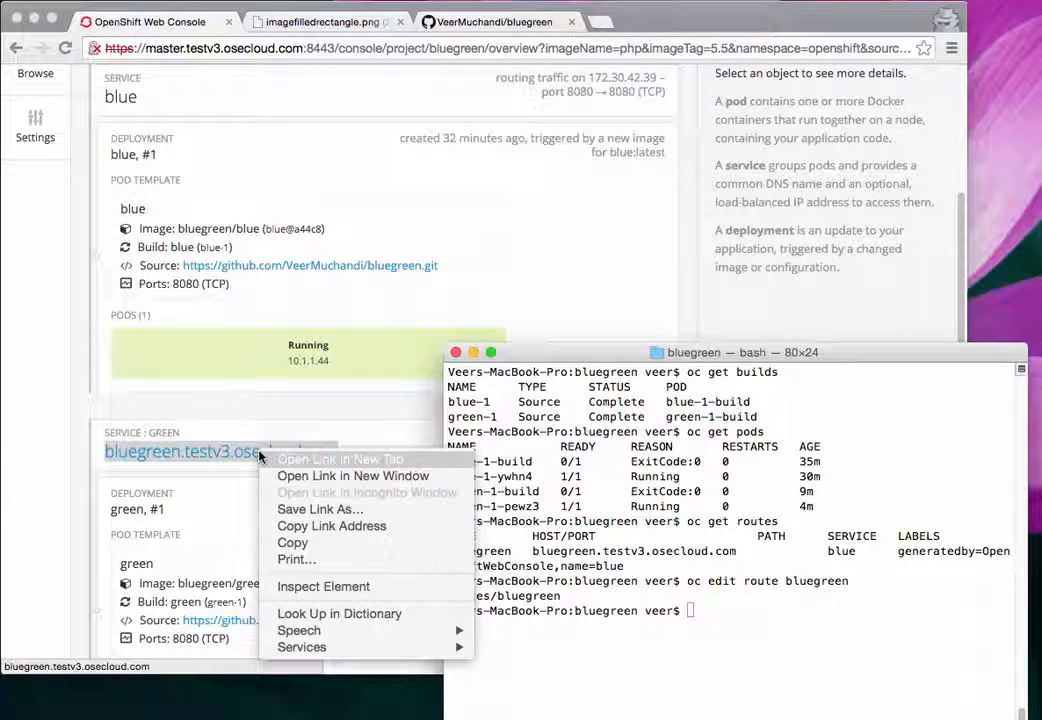
click(300, 459)
click(326, 22)
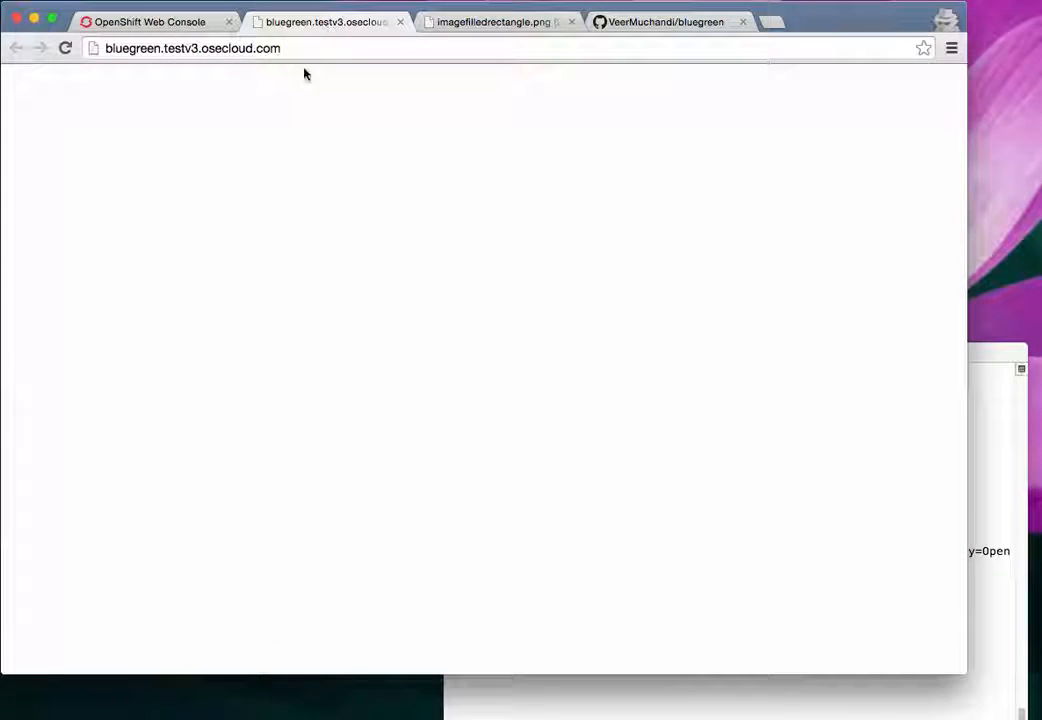
click(506, 22)
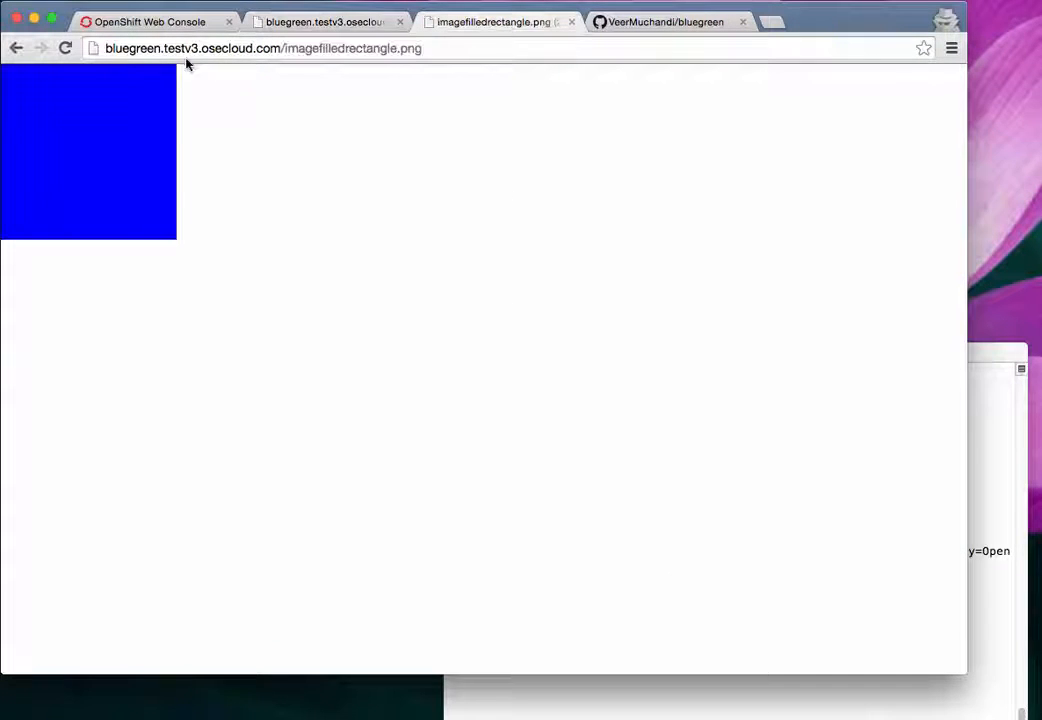
click(66, 49)
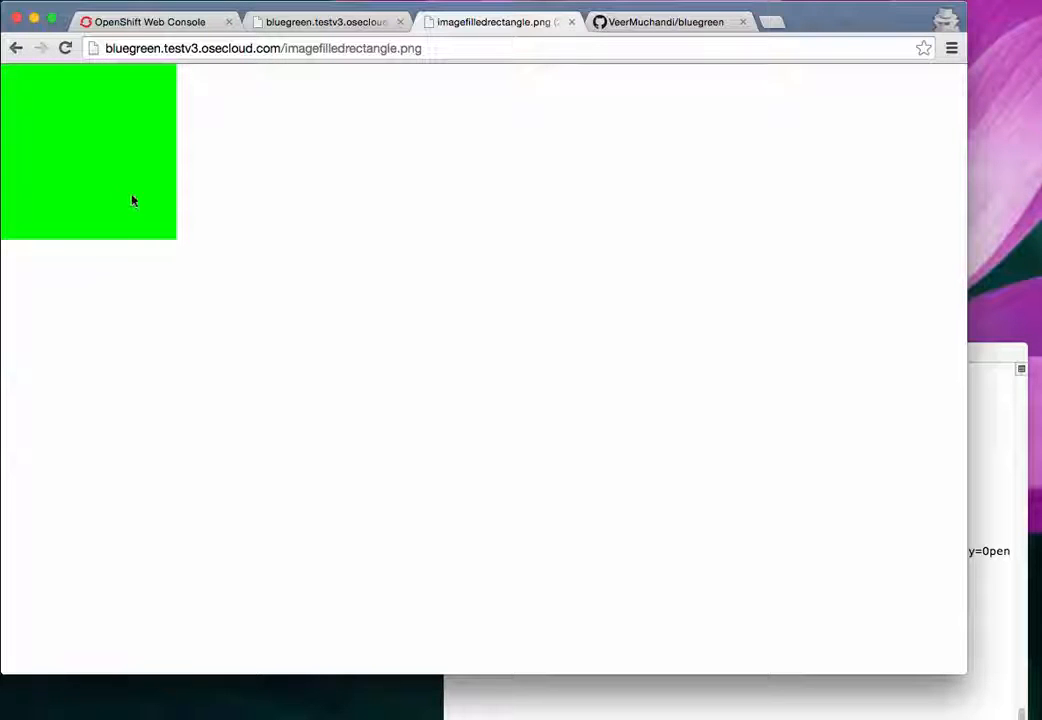
List the routes in the terminal with oc get route and check the service that bluegreen targets
click(1017, 416)
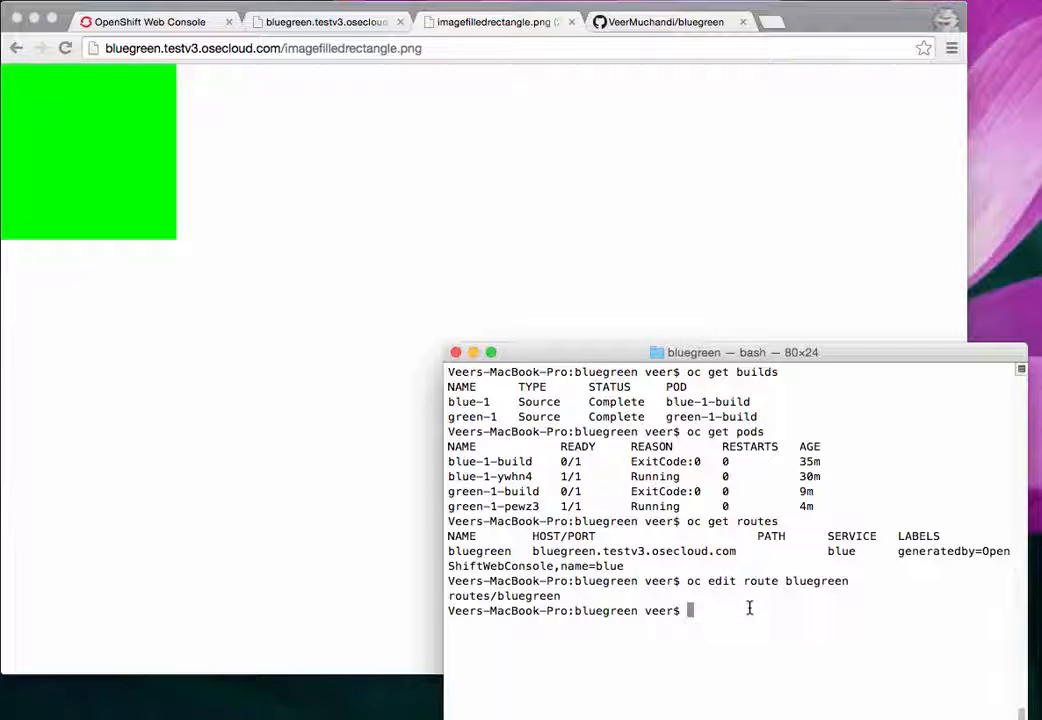
text(oc)
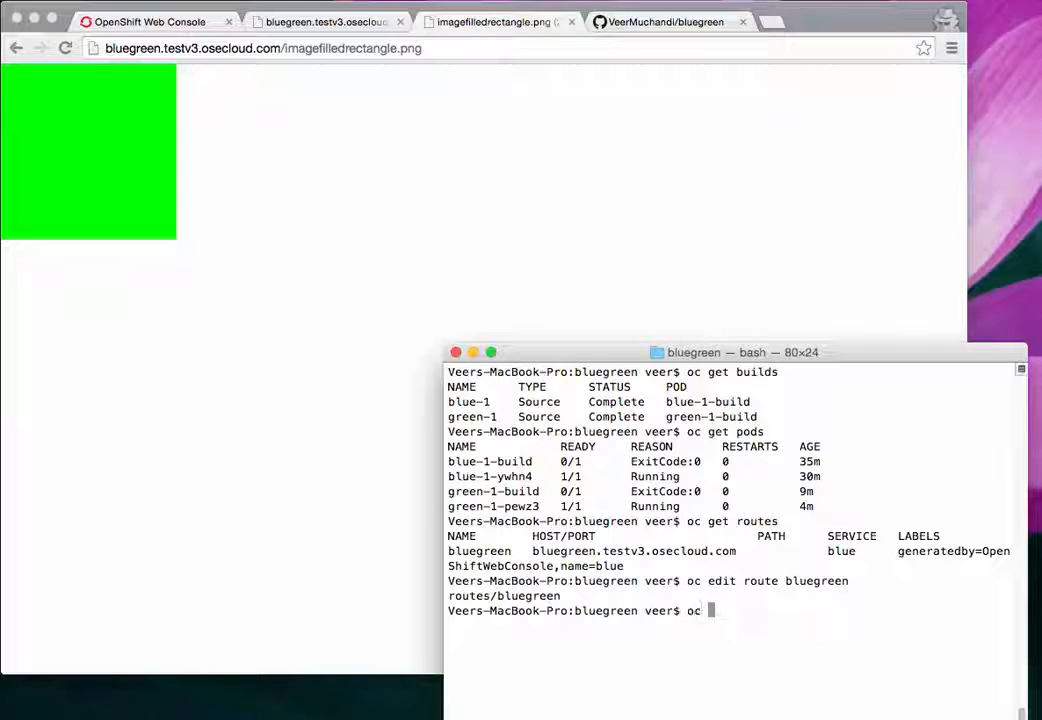
text( get route)
key(Return)
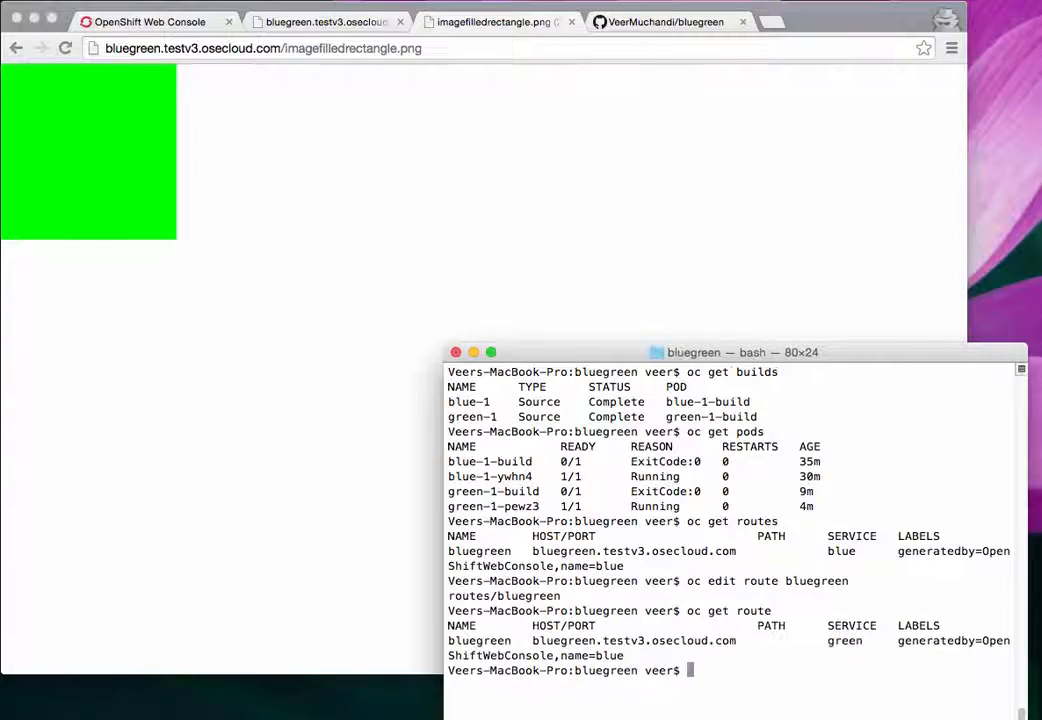
double_click(846, 640)
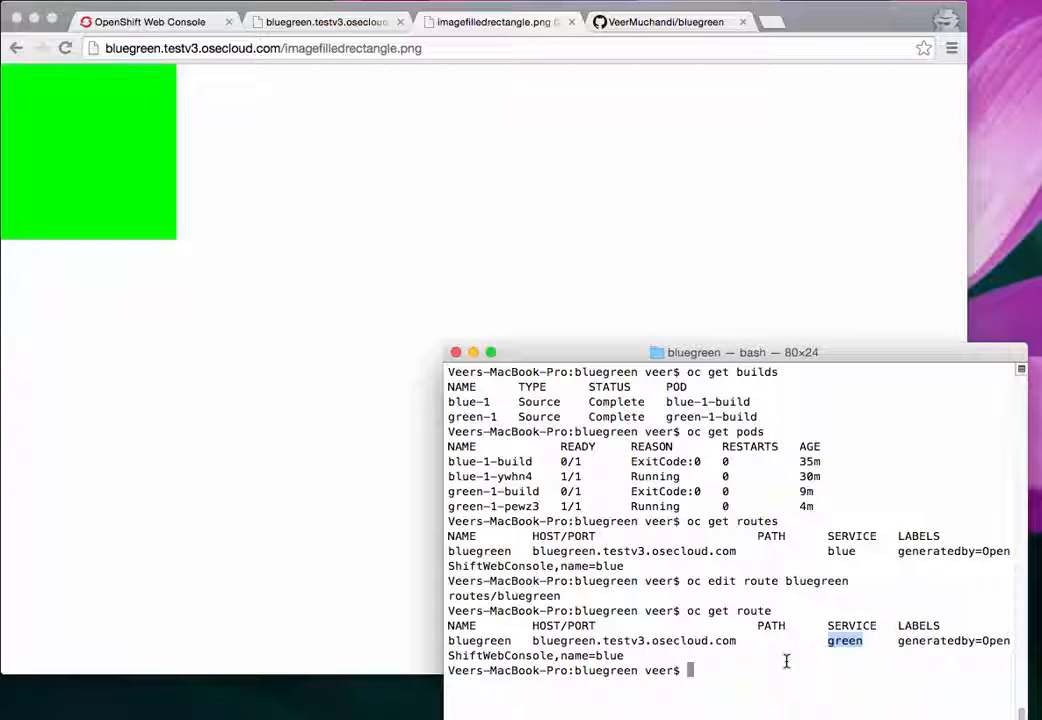
Edit the route with oc edit route bluegreen, set the target service name under spec back to blue, and save and close it
key(Up)
key(Up)
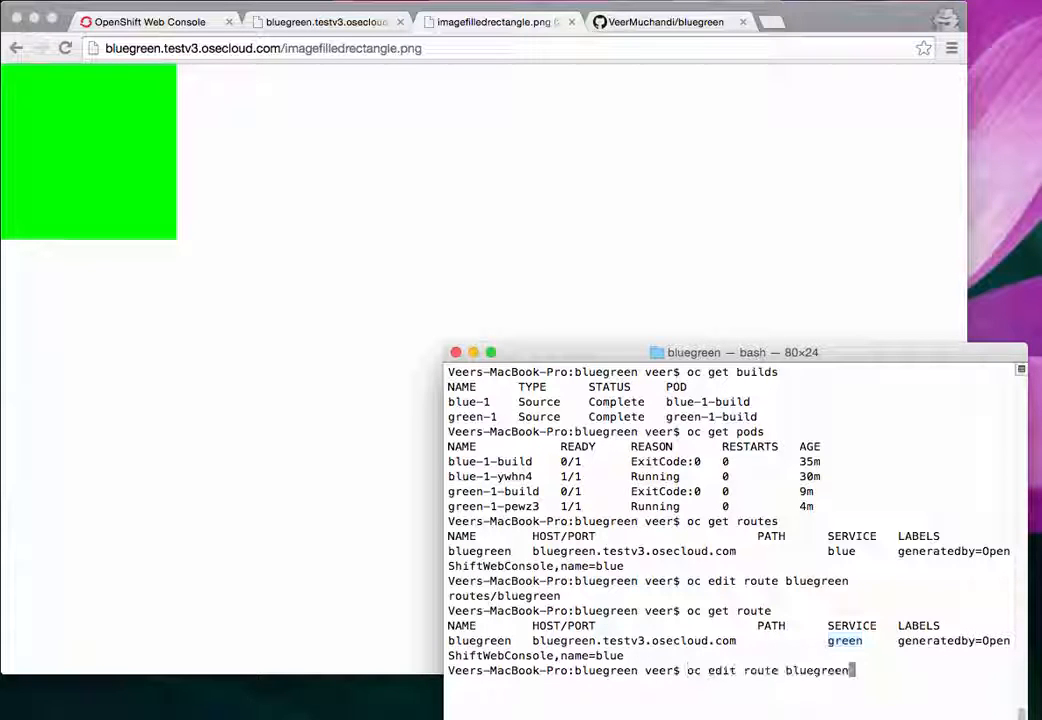
key(Return)
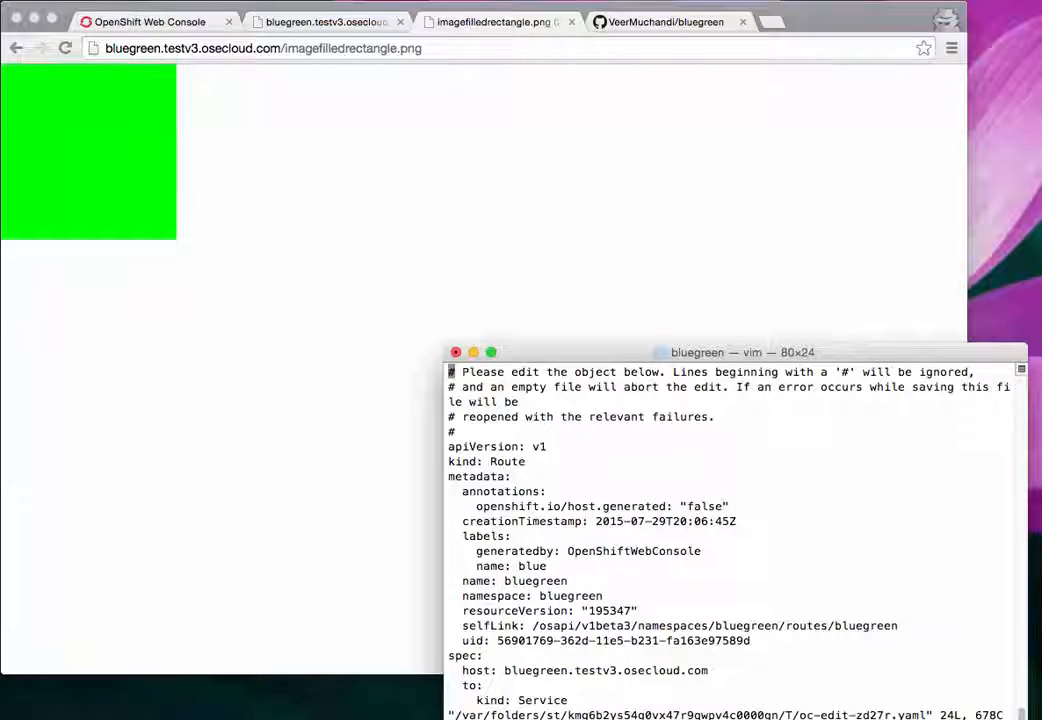
key(ctrl+f)
key(Down)
key(Down)
key(Up)
key(Up)
key(Up)
key(Up)
key(Down)
key(Down)
key(Down)
key(Down)
key(l)
key(l)
key(l)
key(l)
key(l)
key(l)
key(l)
key(l)
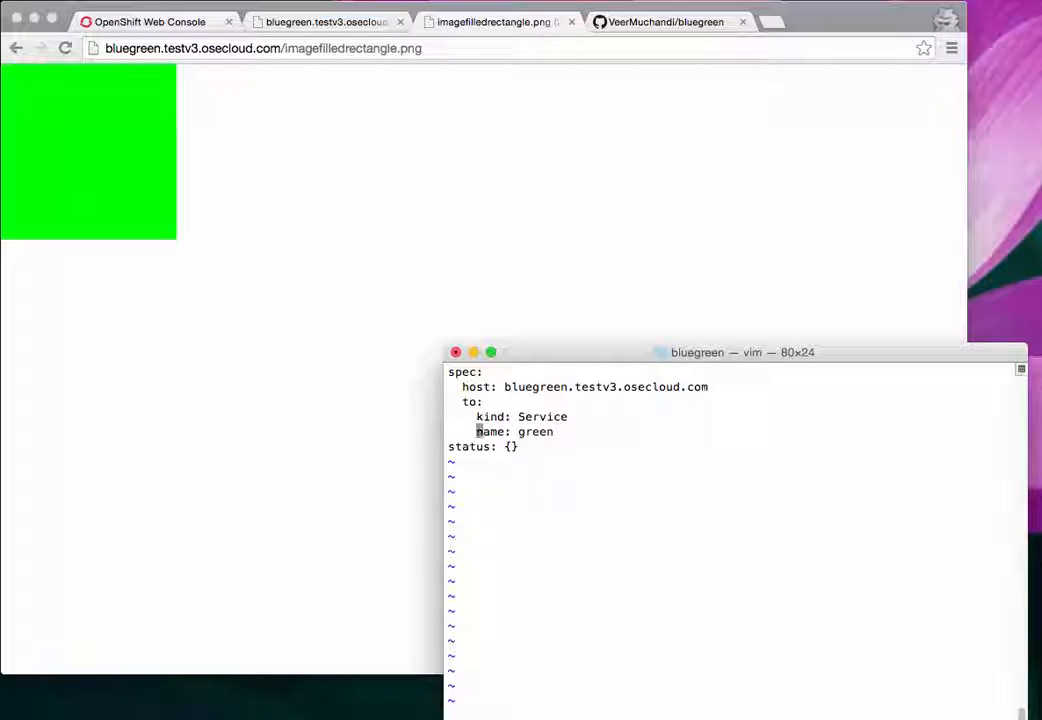
key(shift+r)
text(blue)
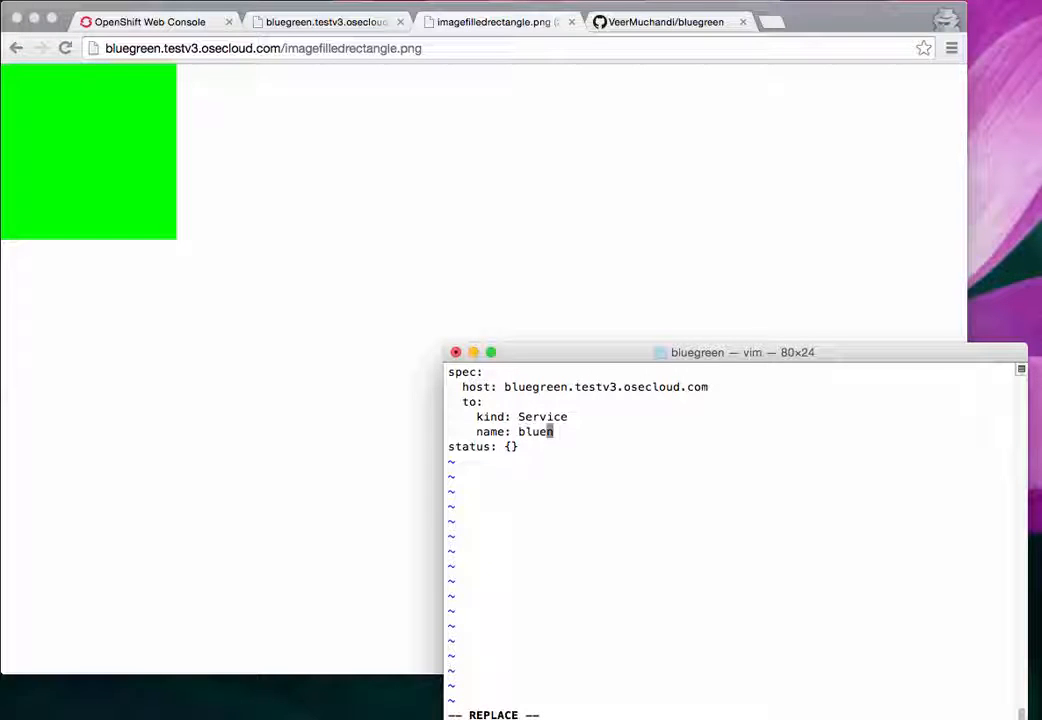
key(Escape)
text(:wq)
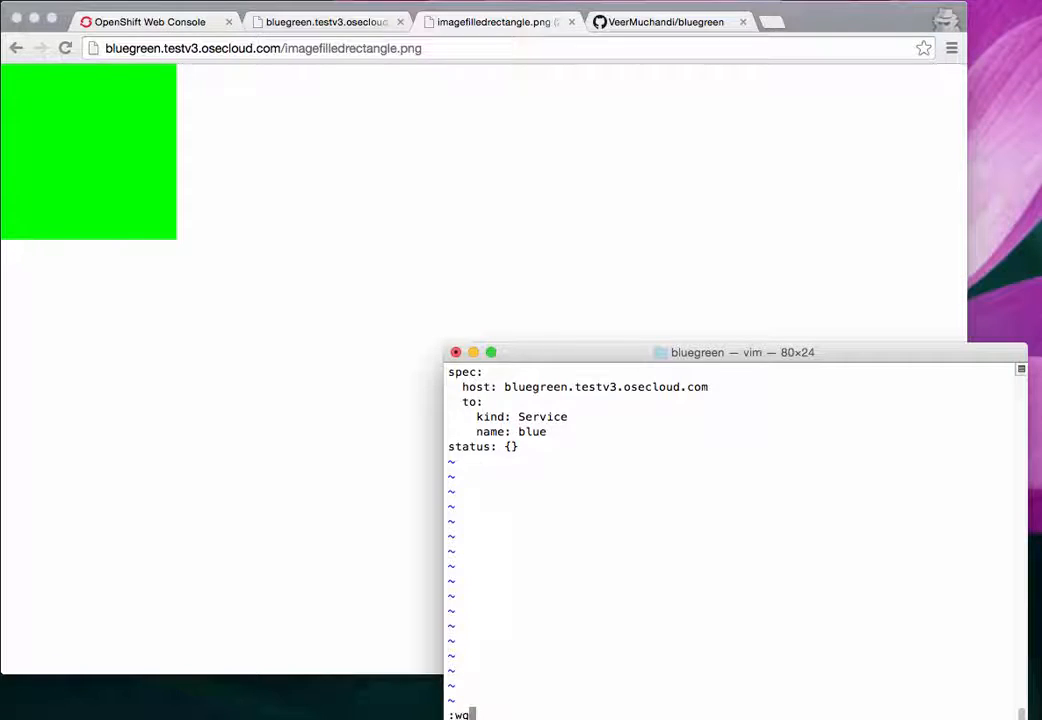
key(Return)
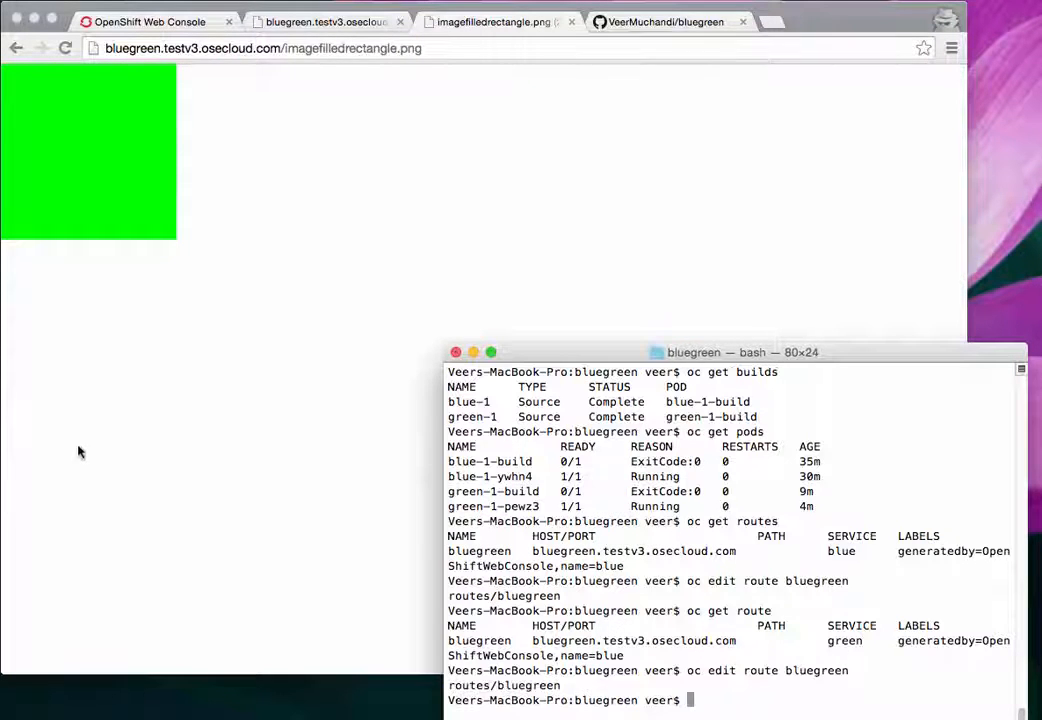
Reload imagefilledrectangle.png in the browser to check which version is served after the rollback, and return to the terminal
click(70, 420)
click(68, 48)
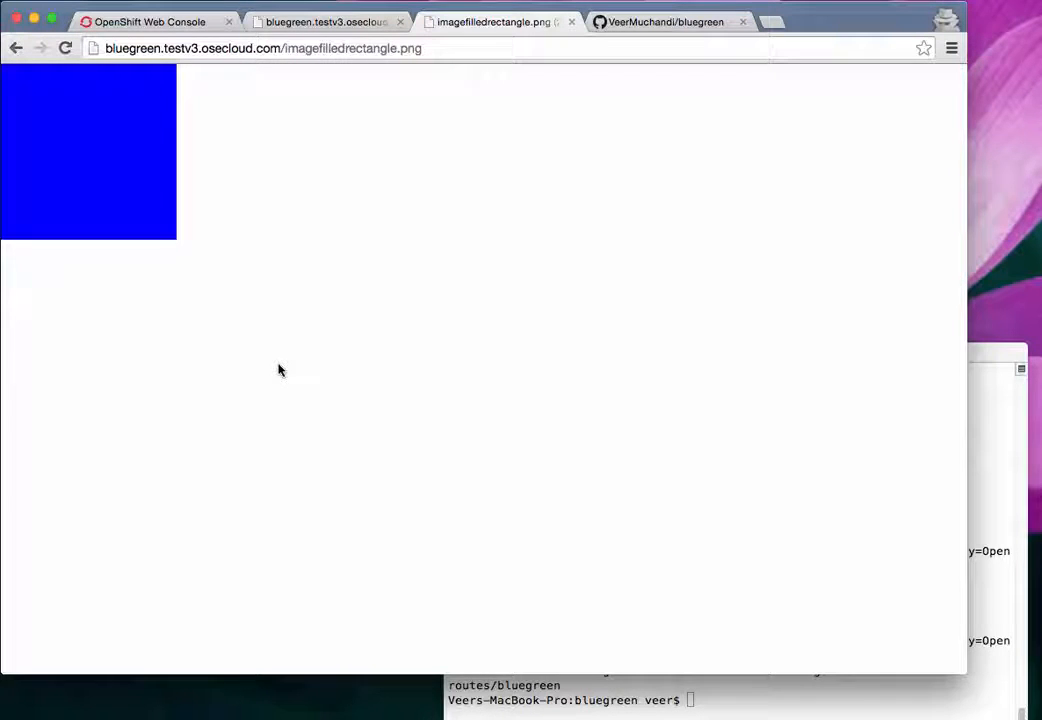
click(758, 699)
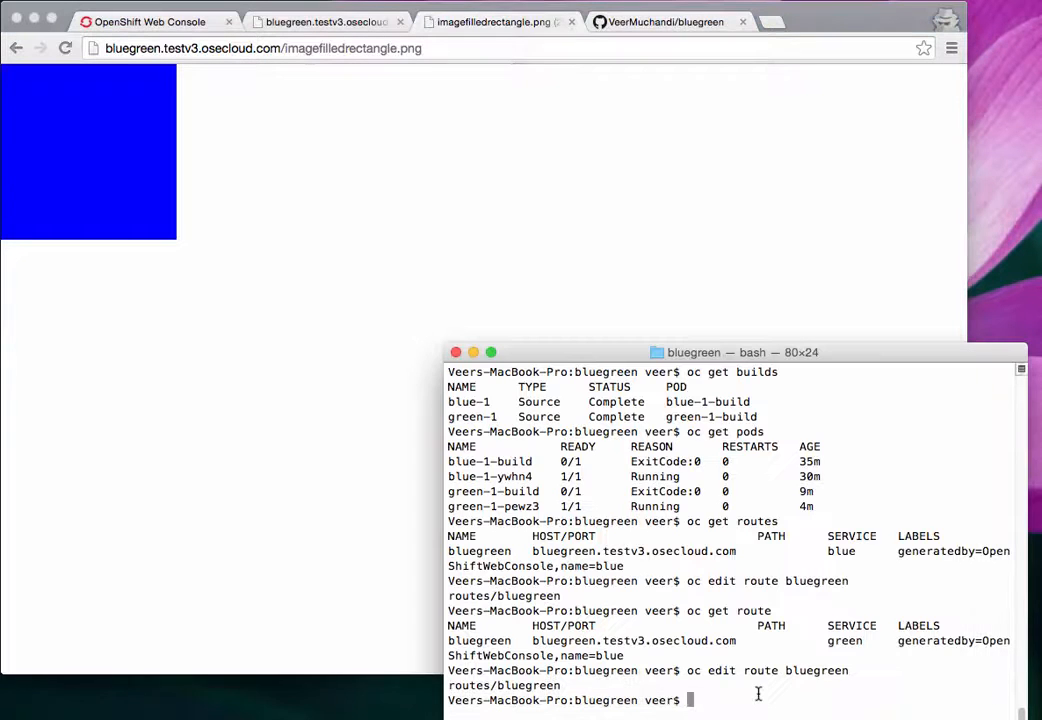